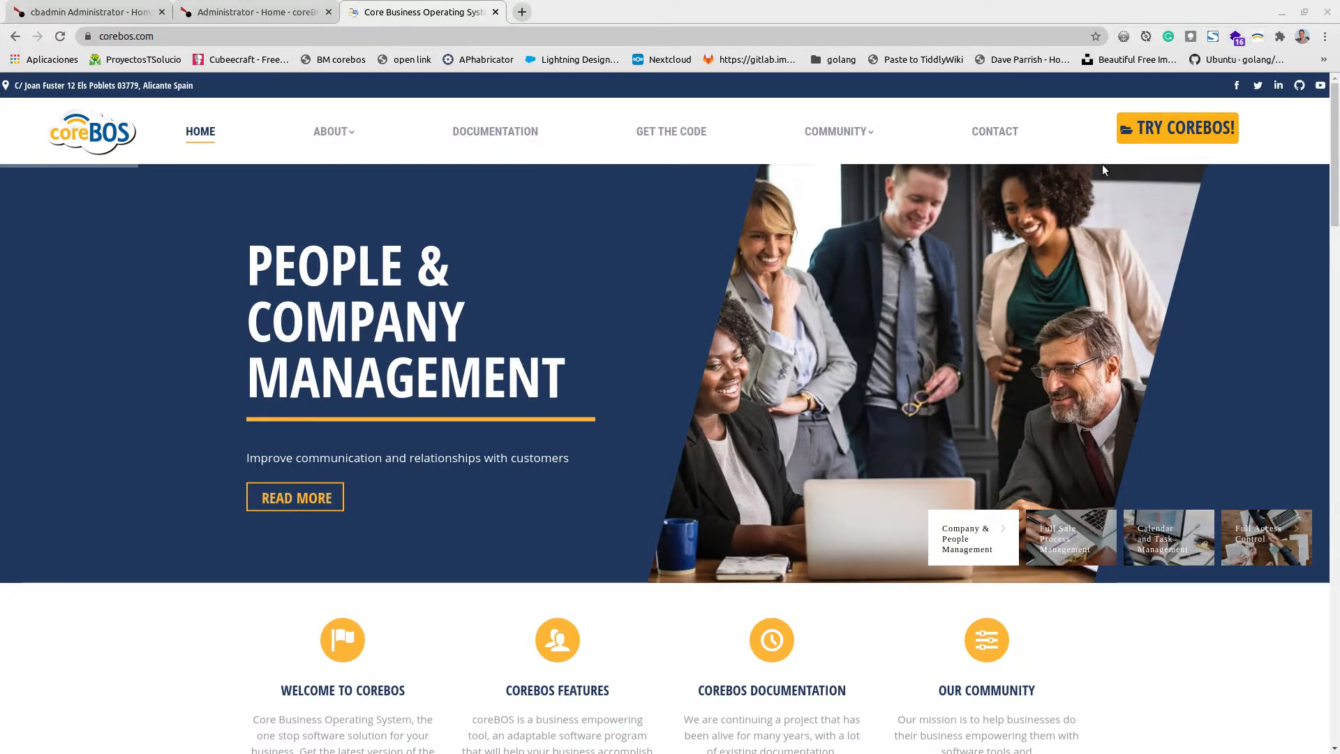
Step: Open the Enviar a coreBOS record form and examine its conversion types, destinations, title and description, then close it
left_click(1253, 40)
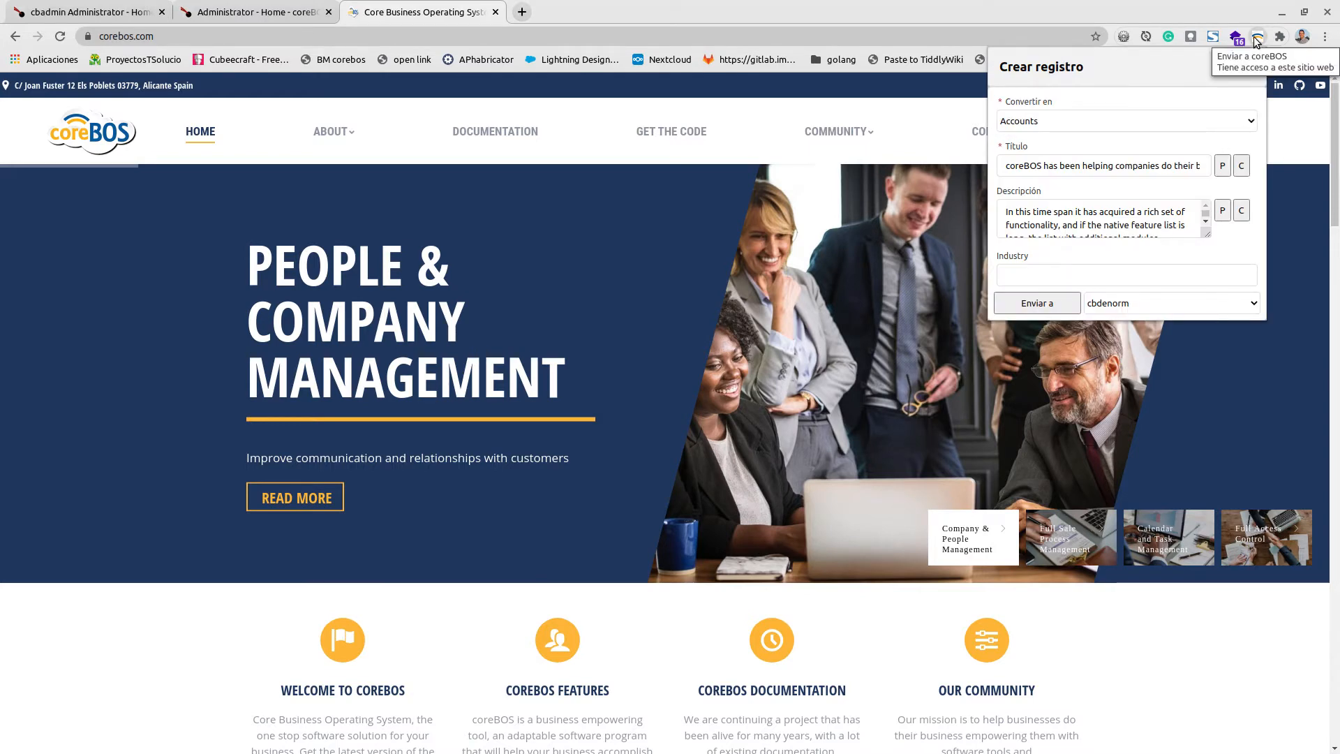
left_click(1043, 121)
left_click(1043, 121)
left_click(1044, 121)
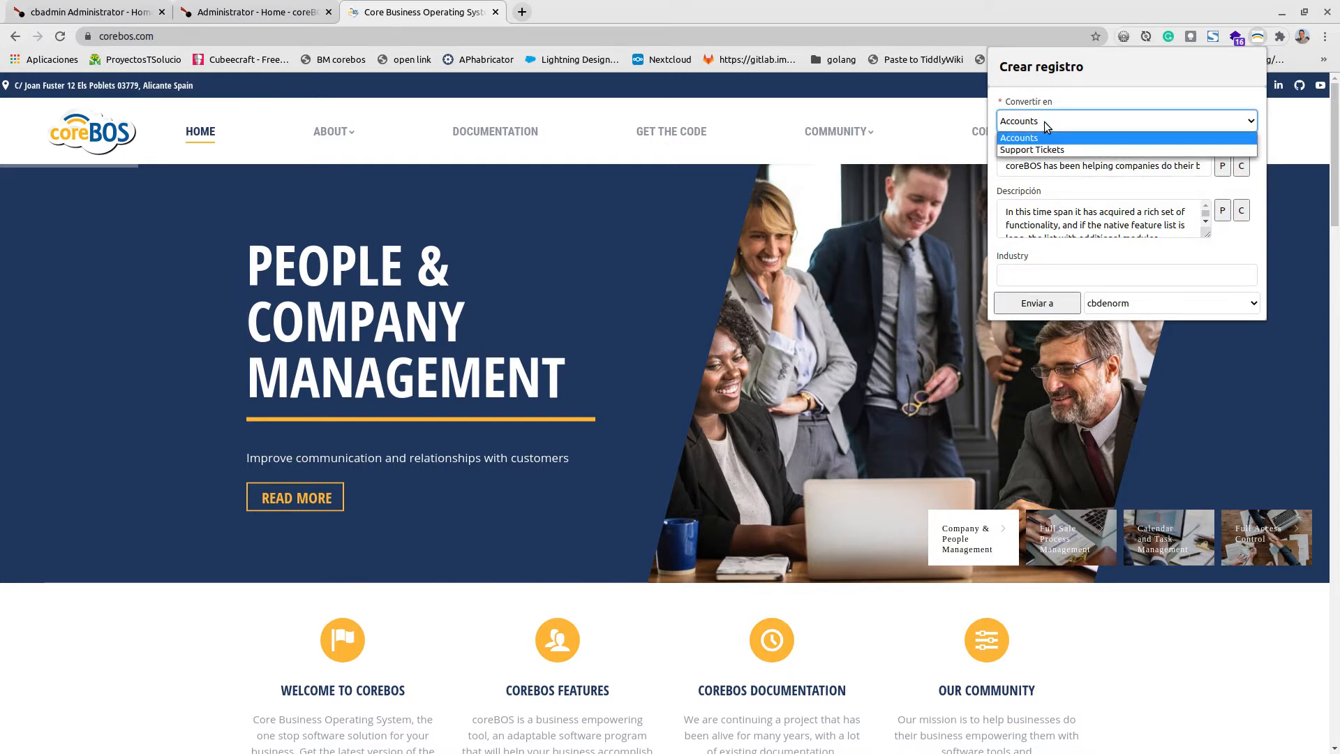
left_click(1044, 121)
left_click(1153, 299)
left_click(1152, 298)
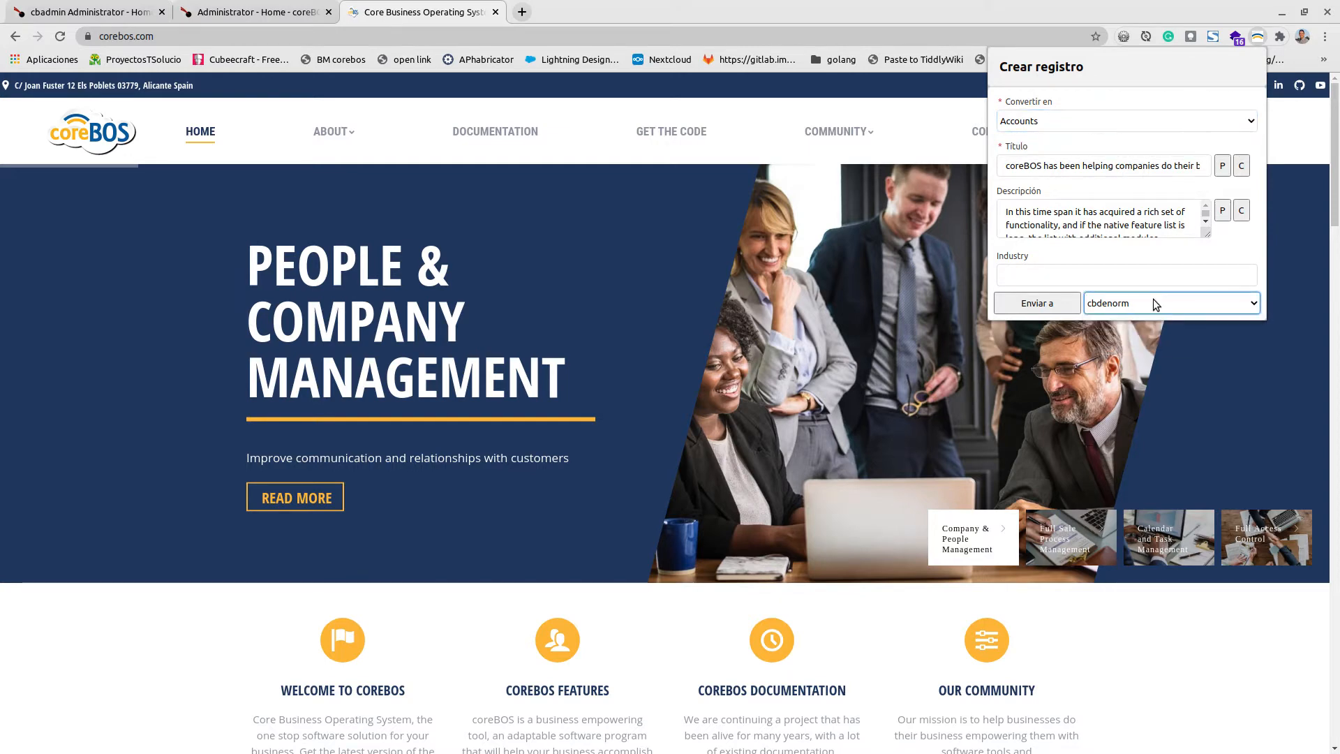
left_click(1026, 161)
key("End")
left_click(1053, 228)
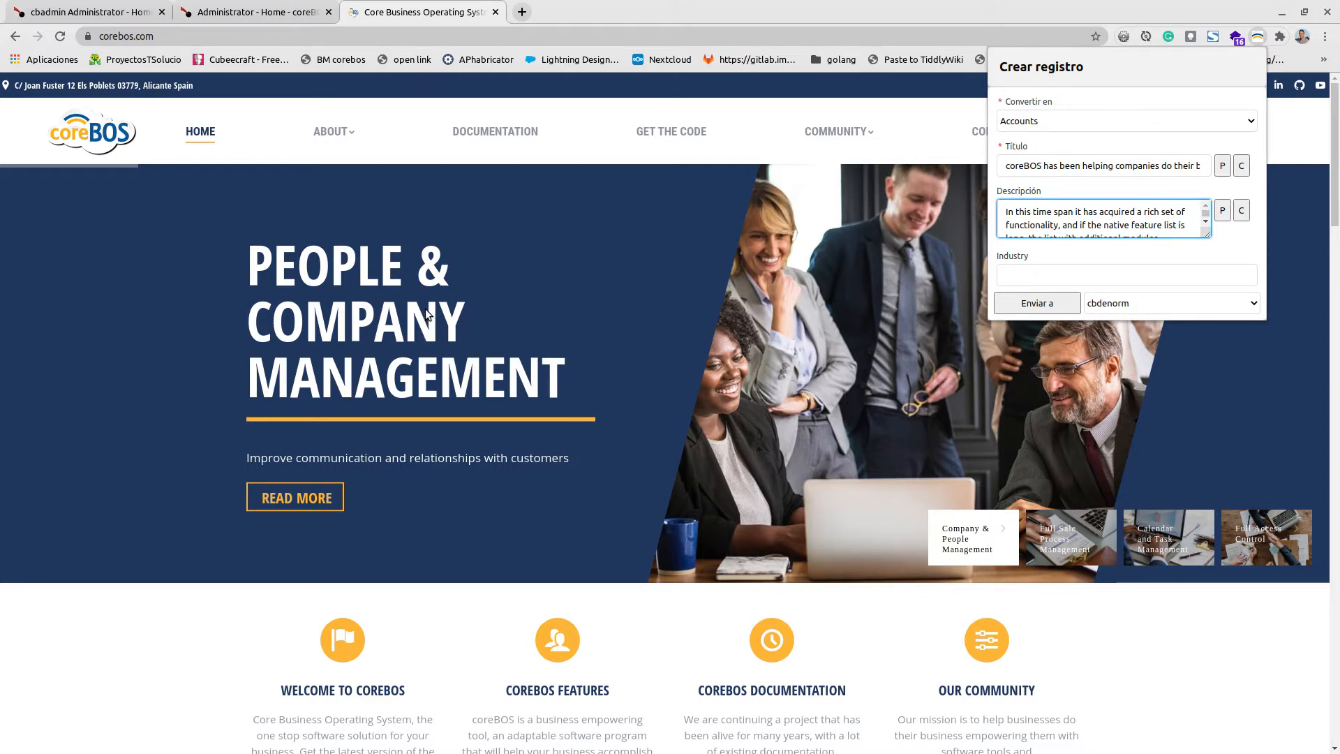
left_click(1274, 135)
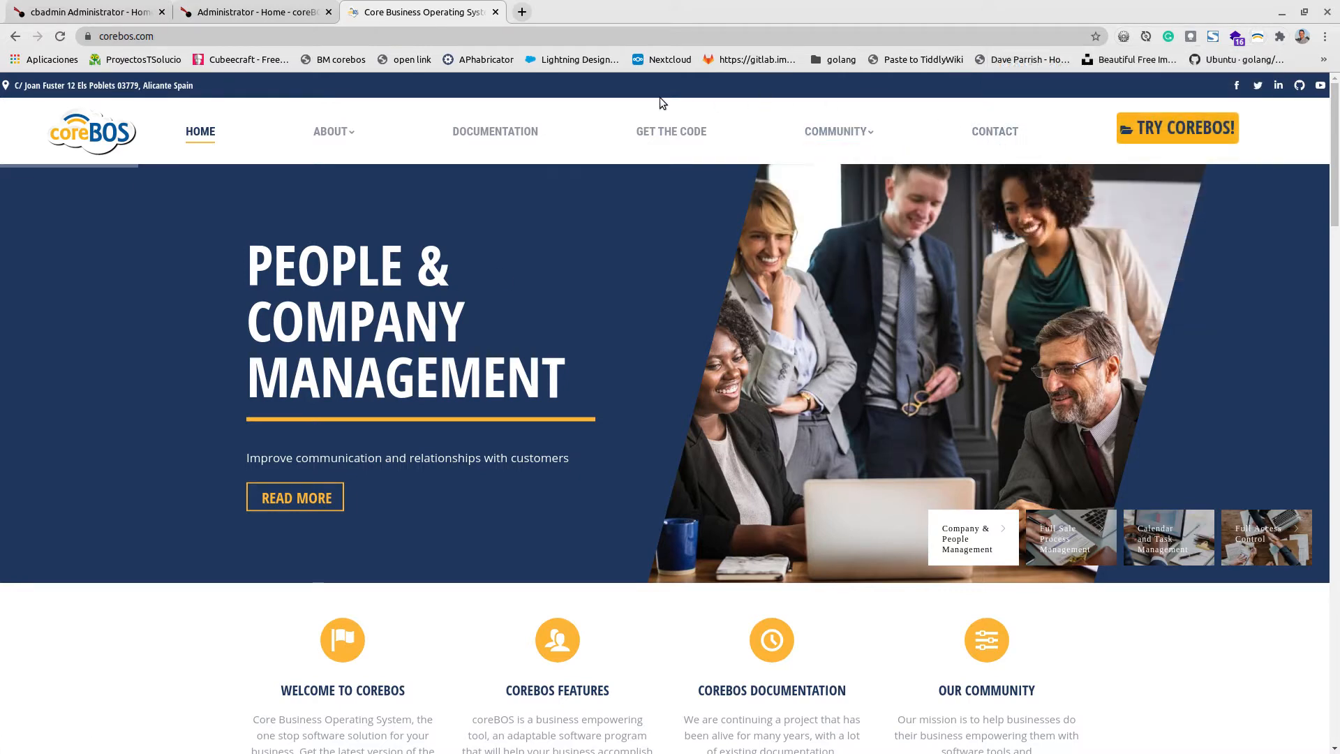
Step: Open the Enviar a coreBOS extension's options page from its details in the browser's extension manager
left_click(1324, 37)
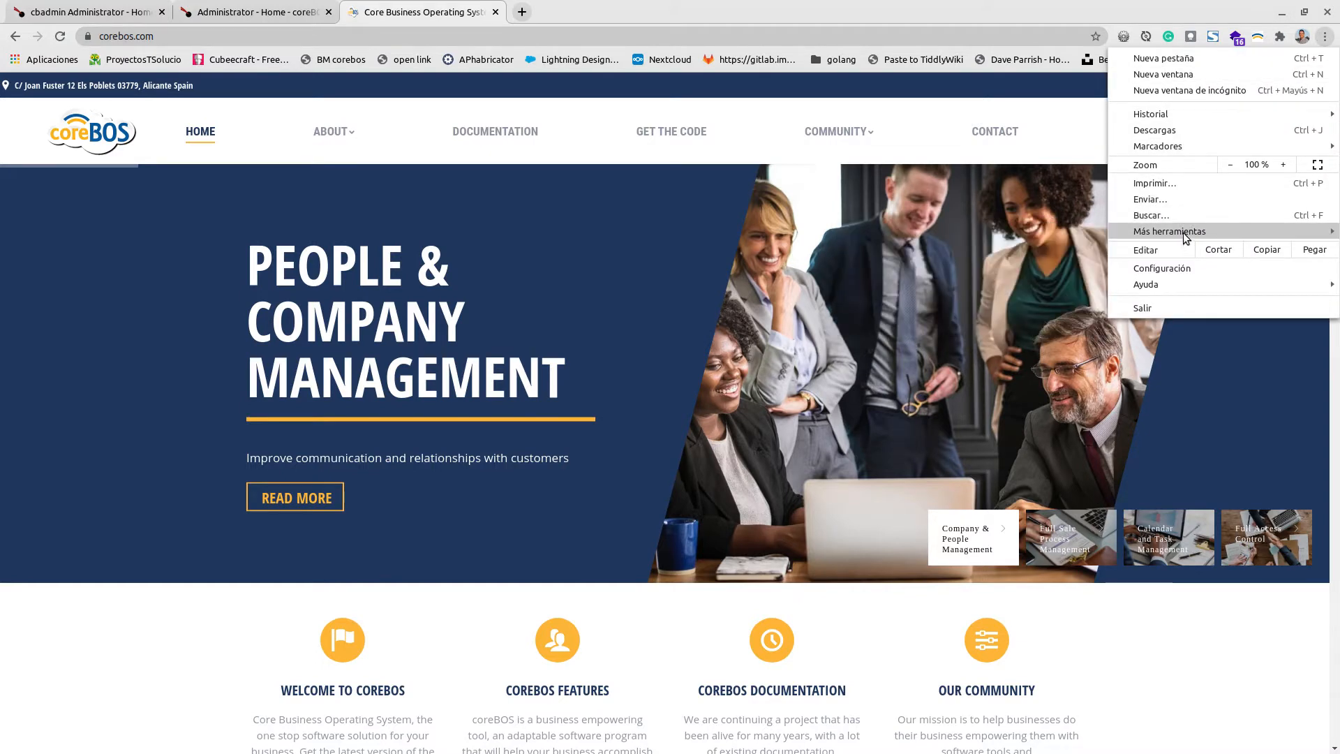
mouse_move(1183, 233)
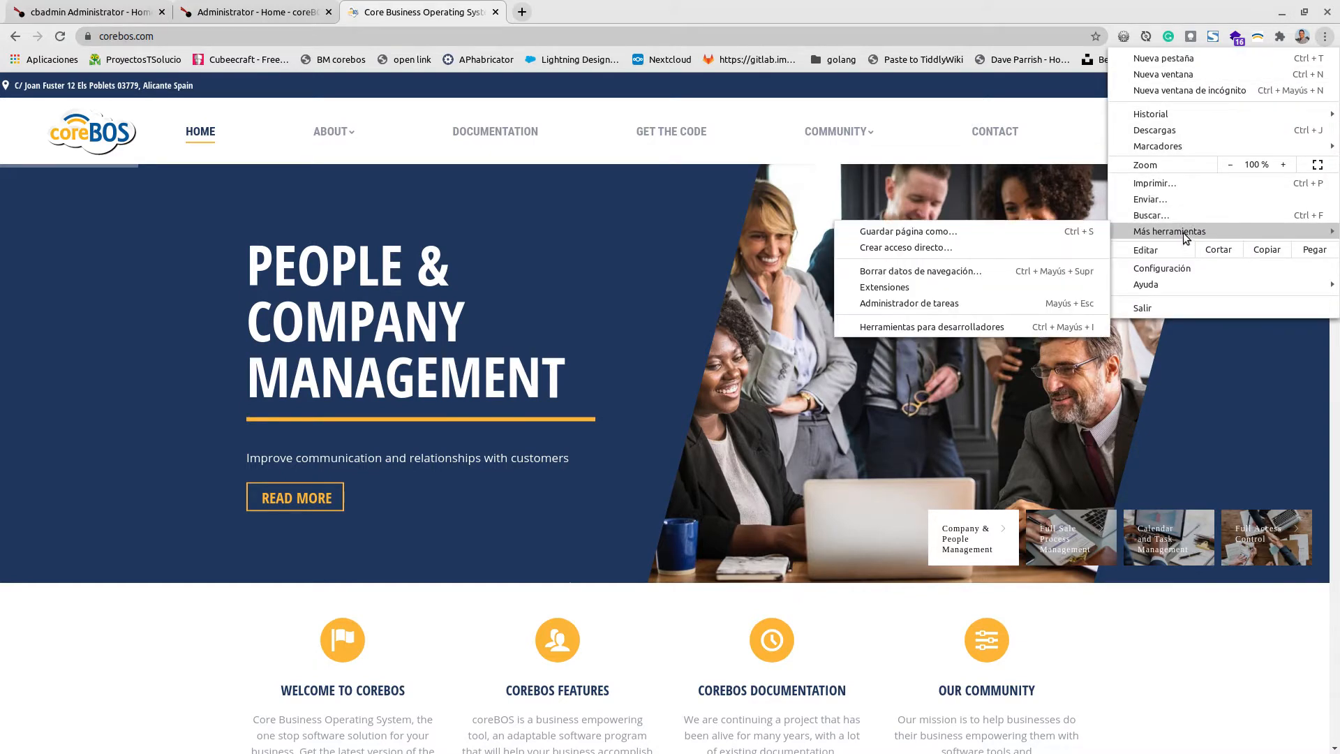
left_click(911, 289)
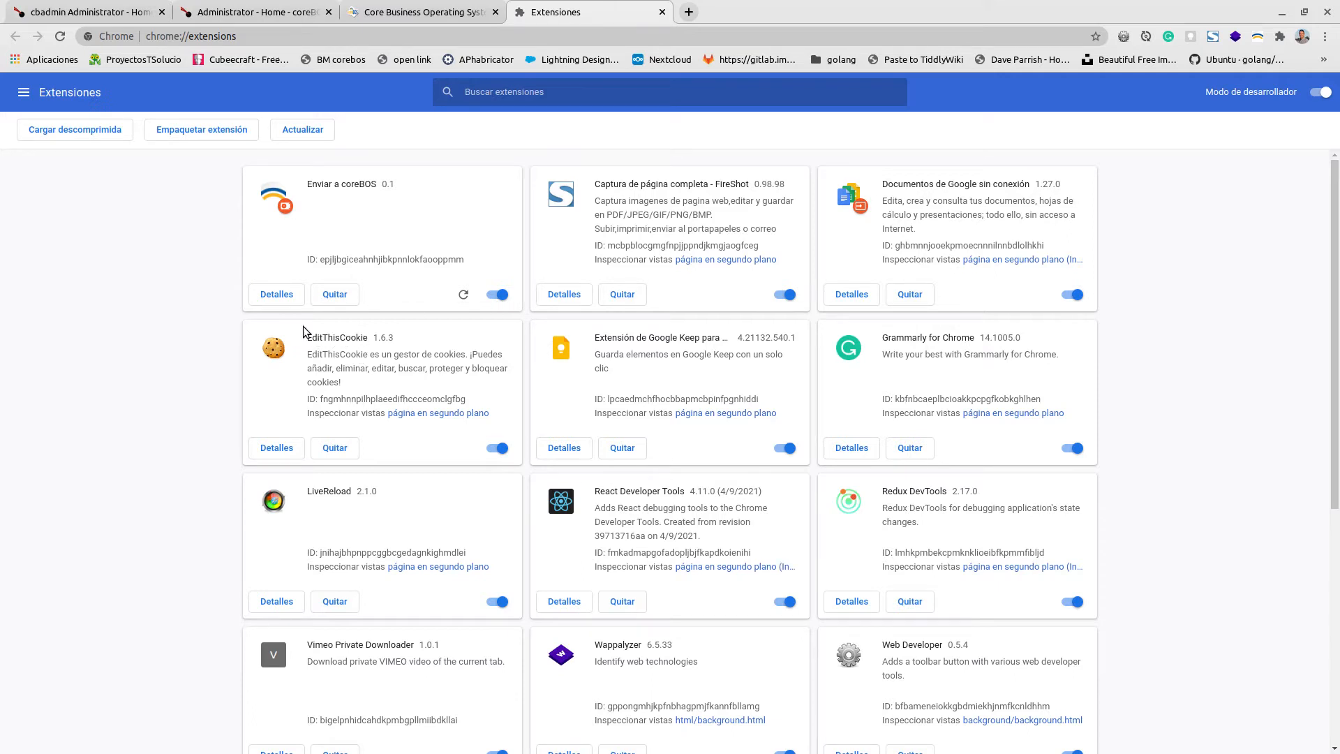
left_click(275, 295)
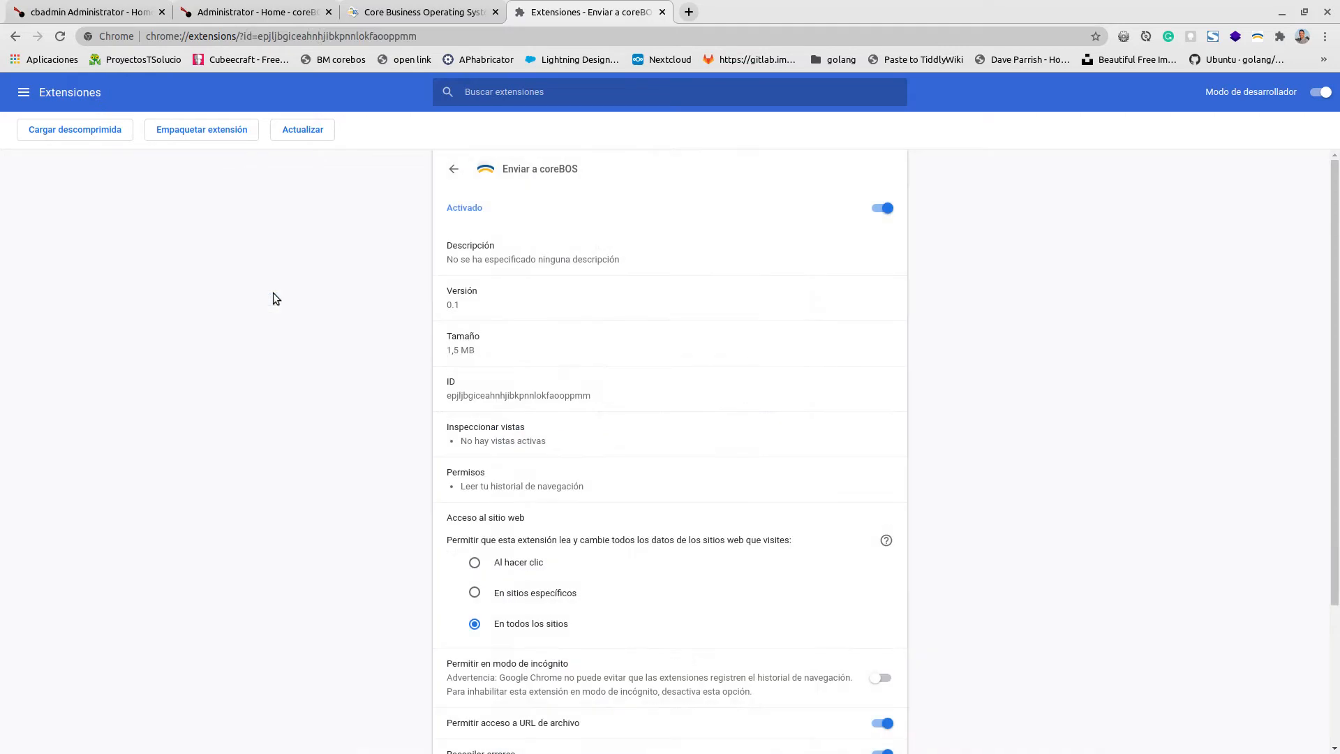
scroll(588, 423, "down", 4)
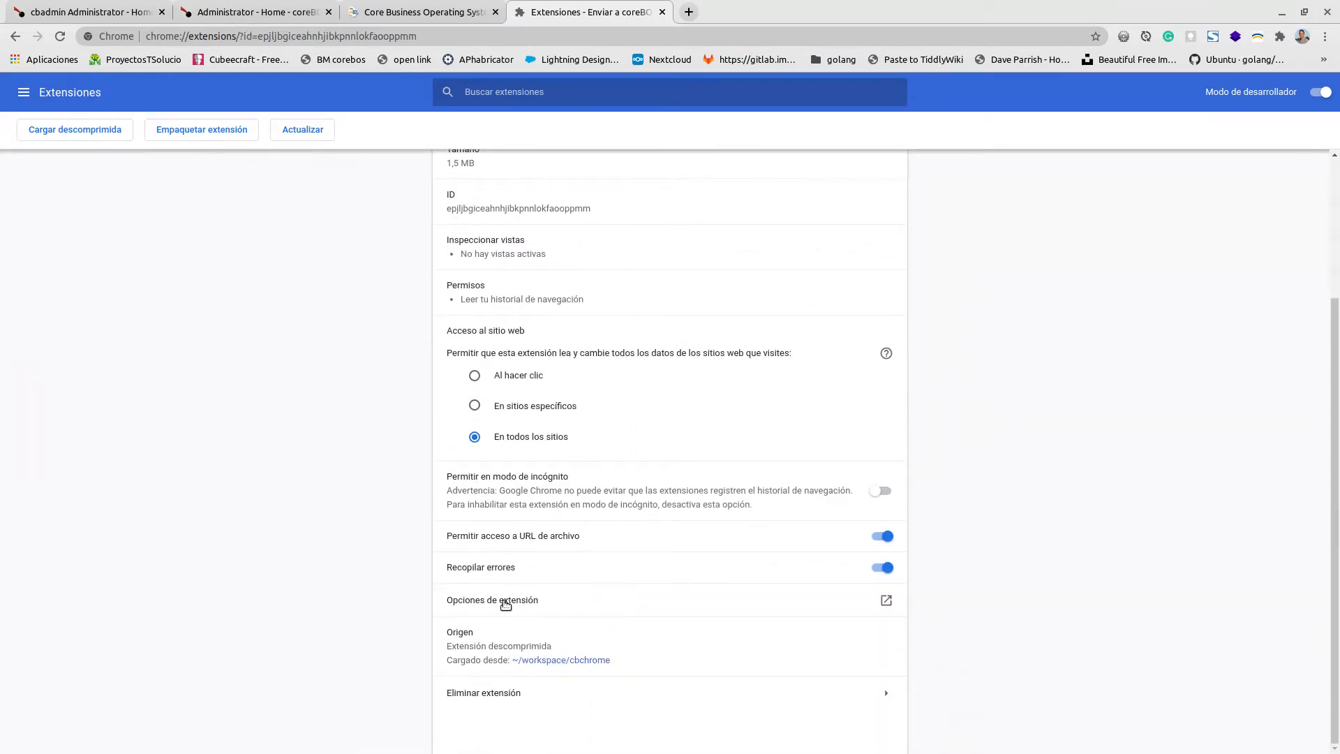
left_click(505, 601)
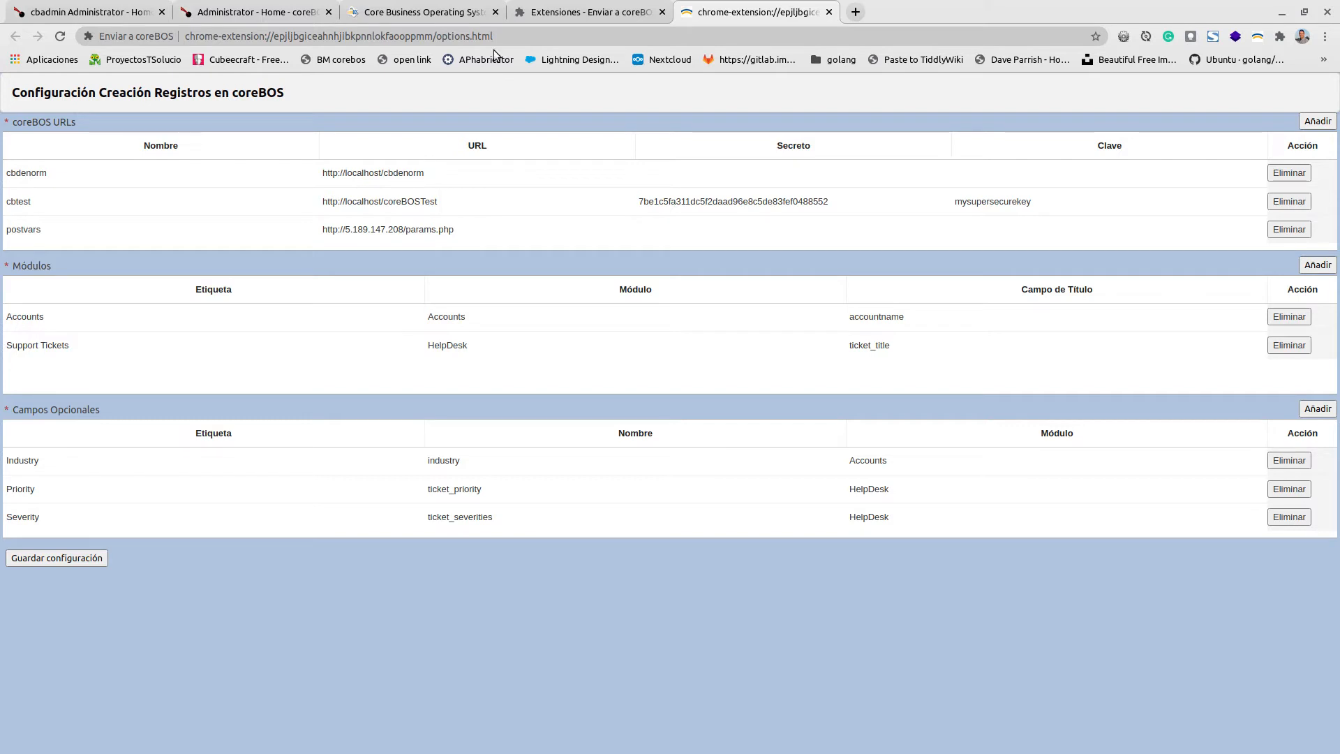
Step: Compare the destinations offered in the Crear registro form with the configured coreBOS URLs, then close the form
left_click(1258, 37)
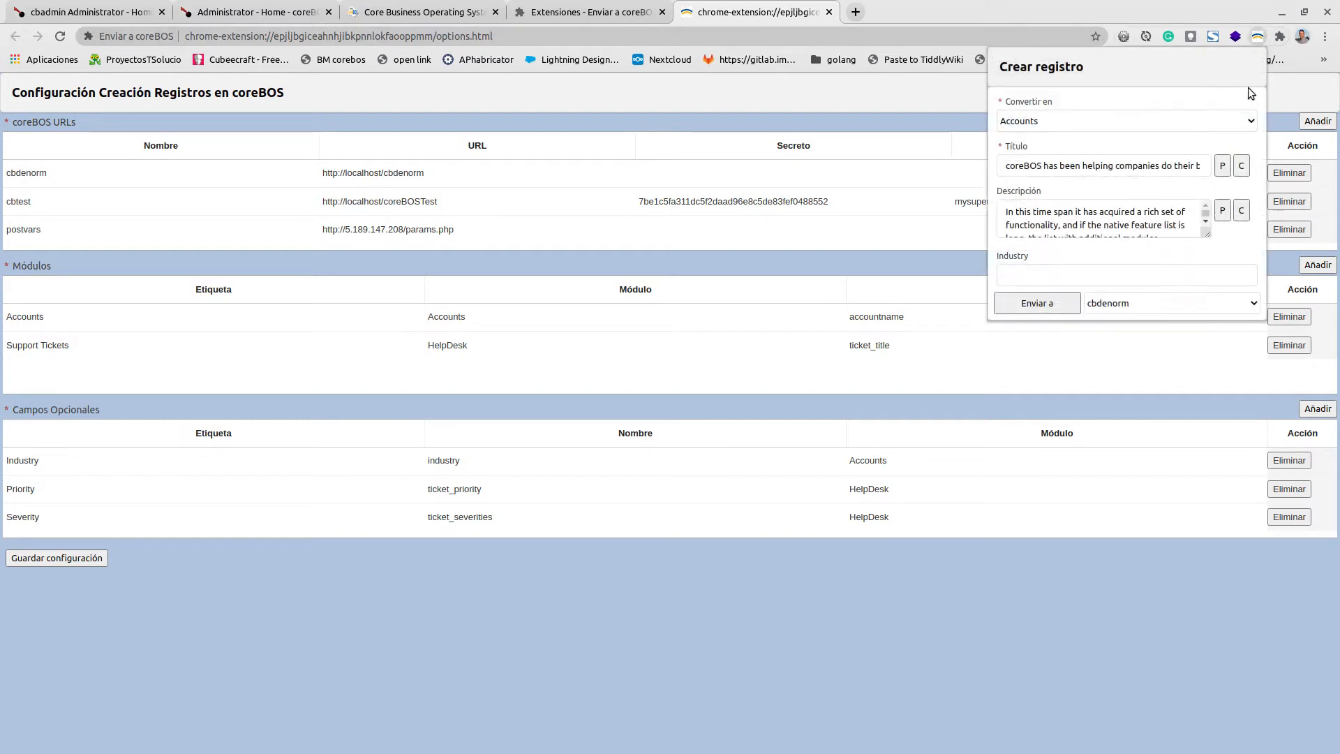
left_click(1115, 306)
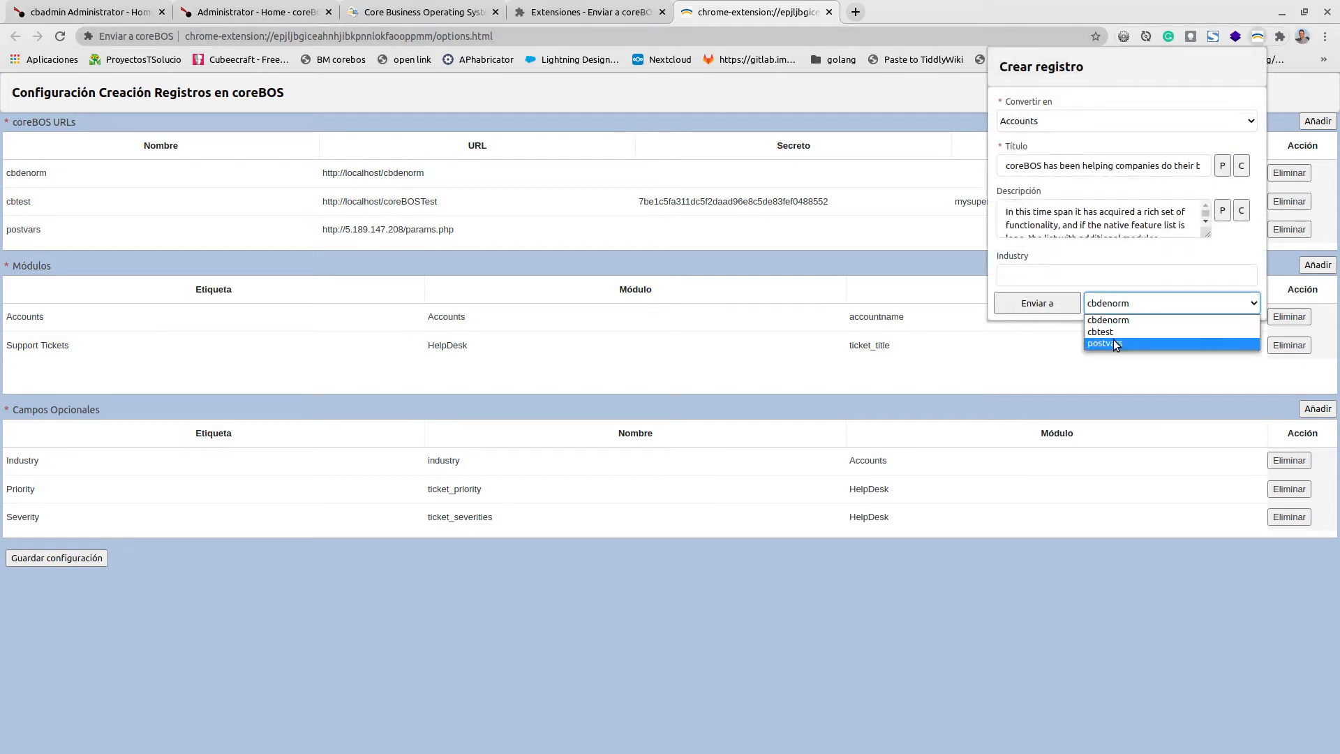
left_click(680, 269)
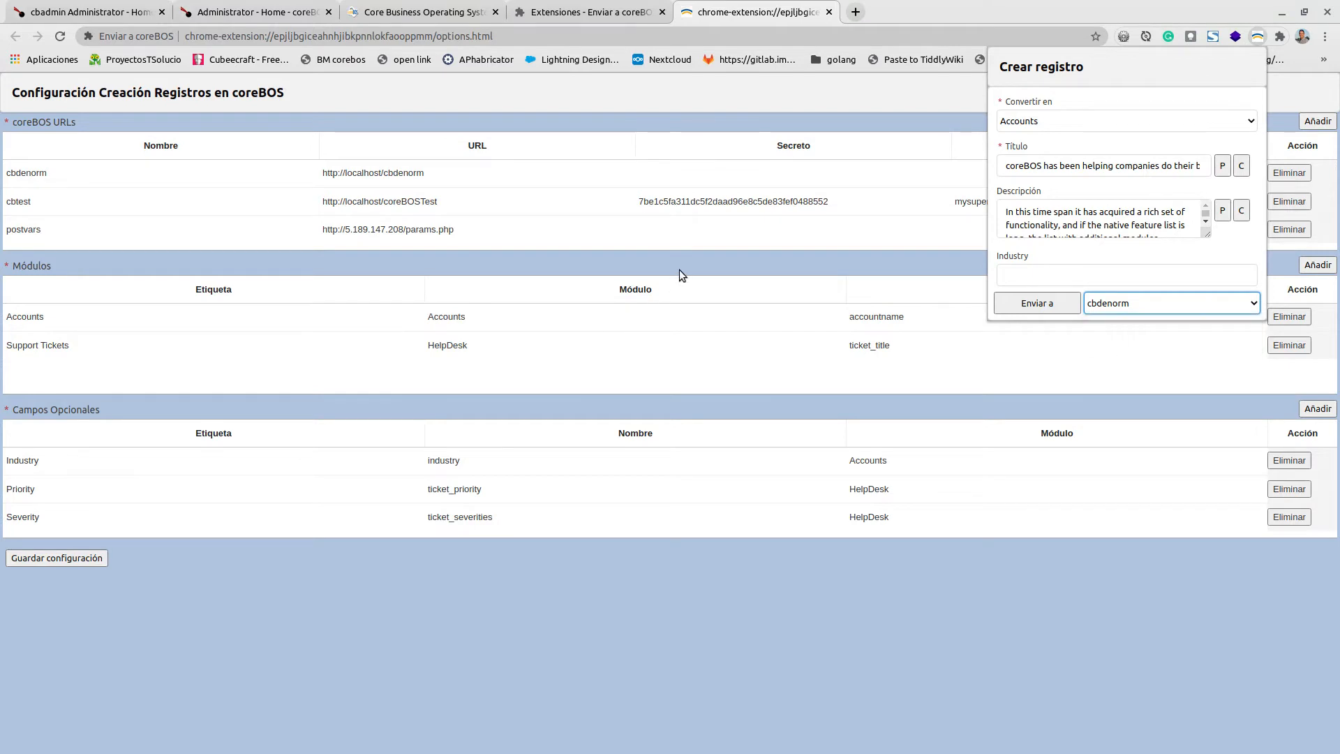
left_click(680, 270)
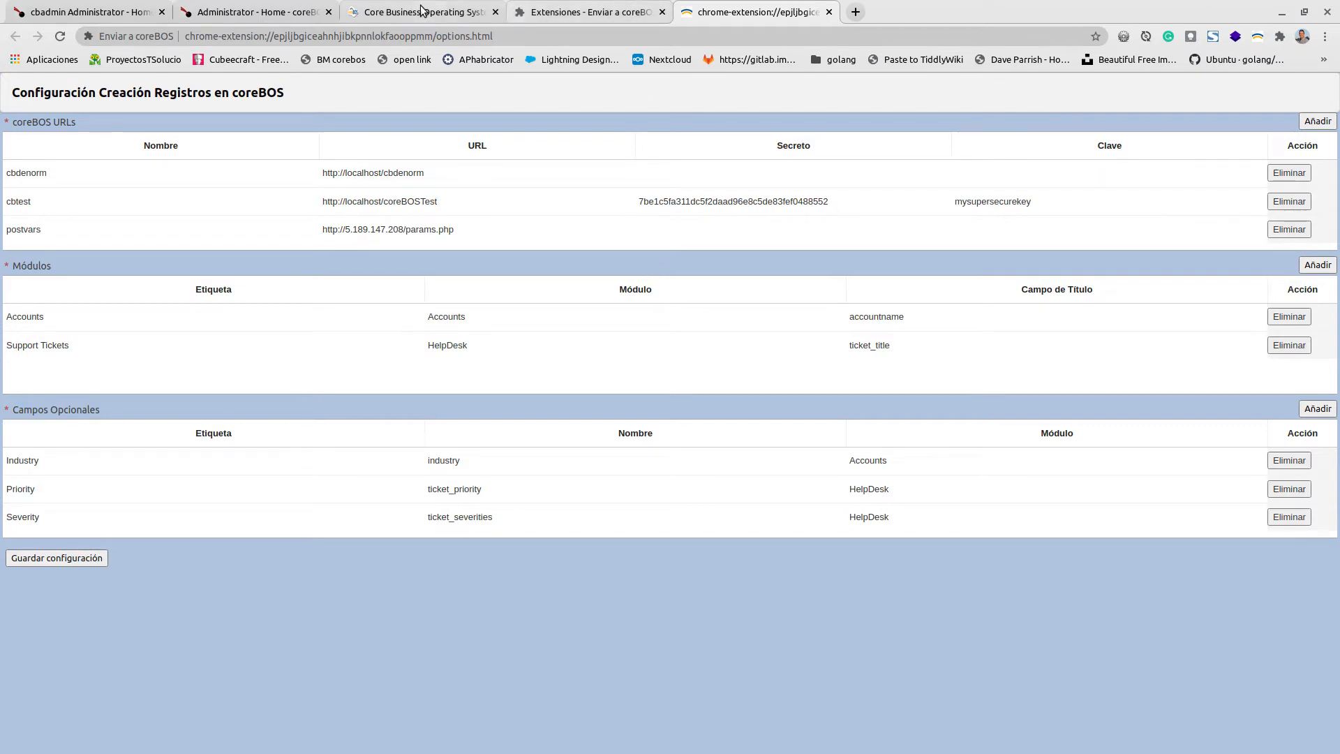
Step: Open the Feature List page on corebos.com and select the sentence "coreBOS has been helping companies do their business for over 10 years now!"
left_click(380, 12)
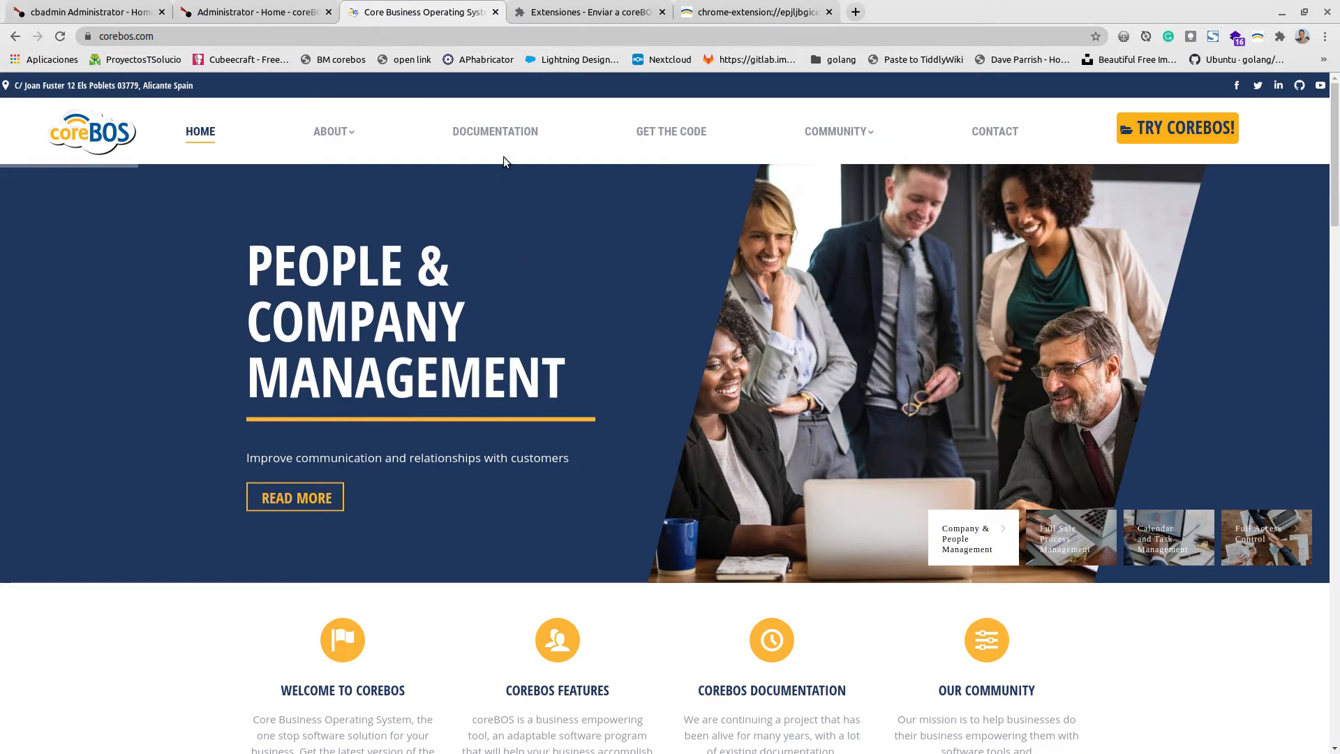
mouse_move(333, 133)
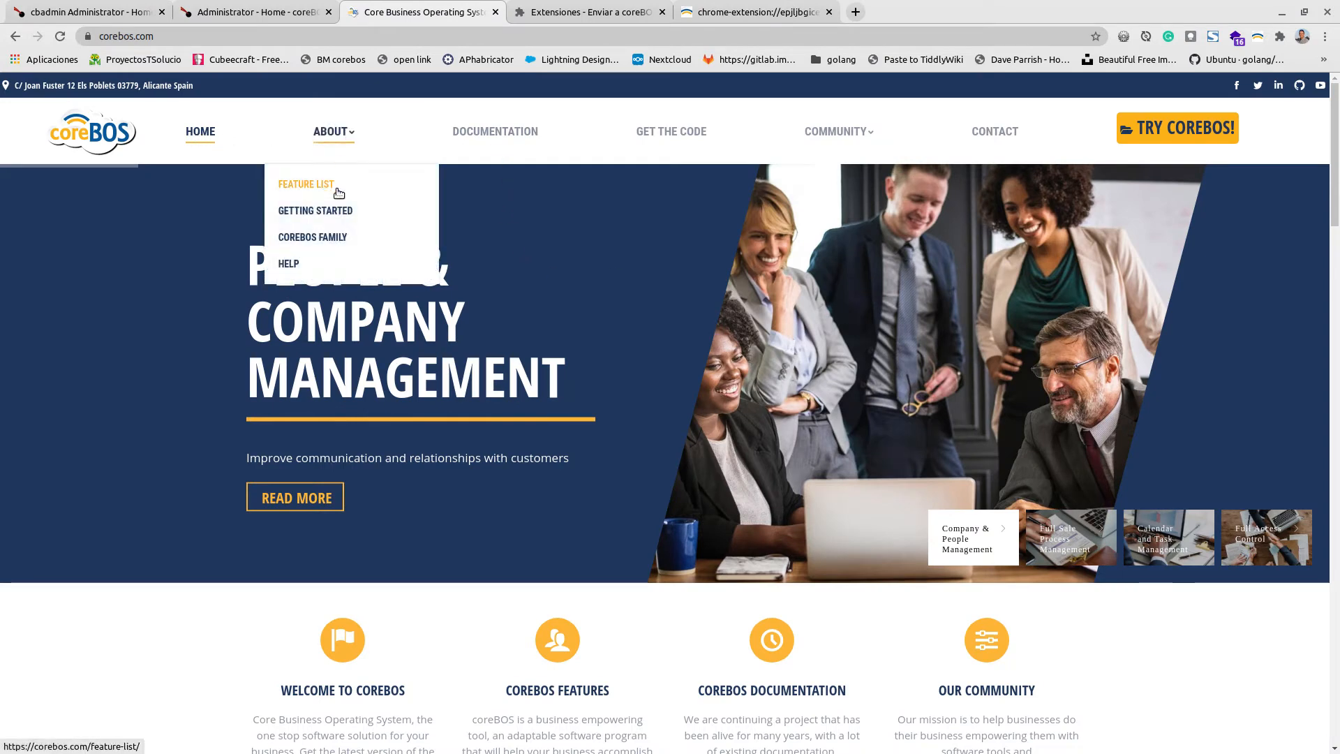
left_click(338, 191)
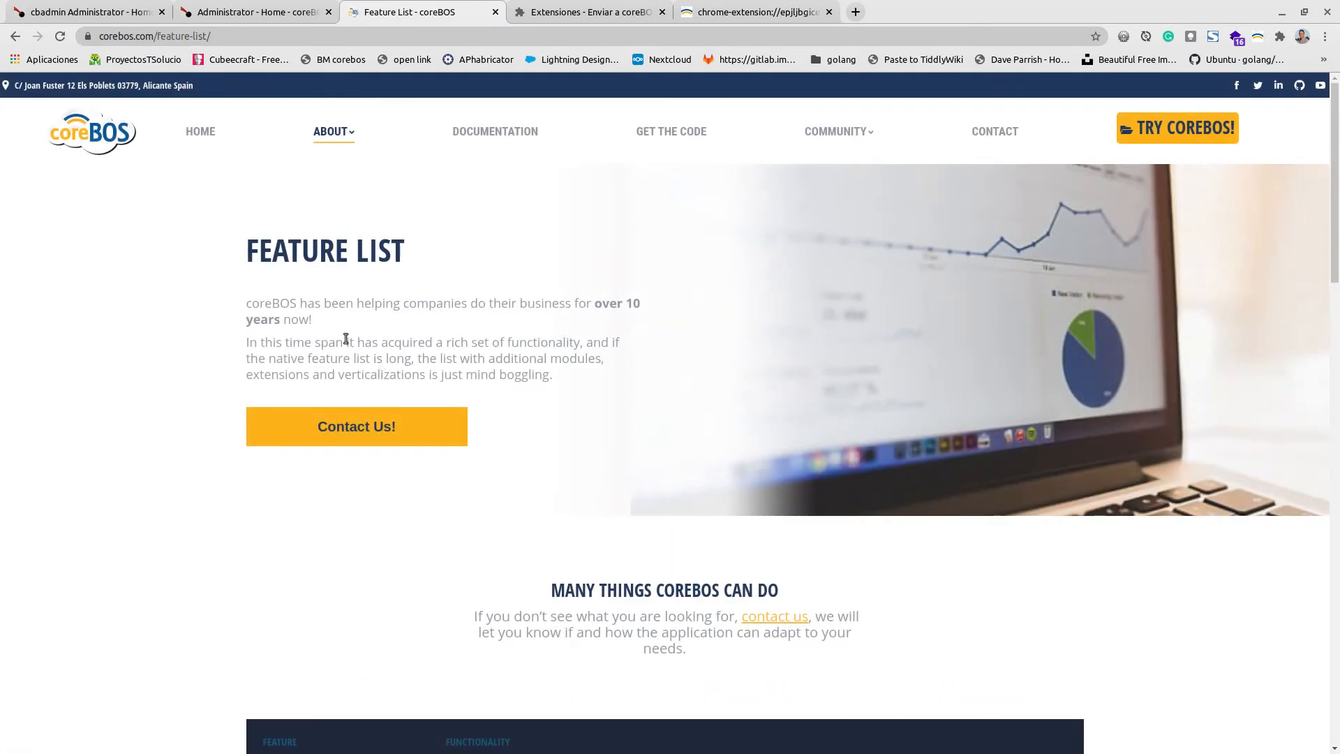
left_click_drag(245, 305, 307, 318)
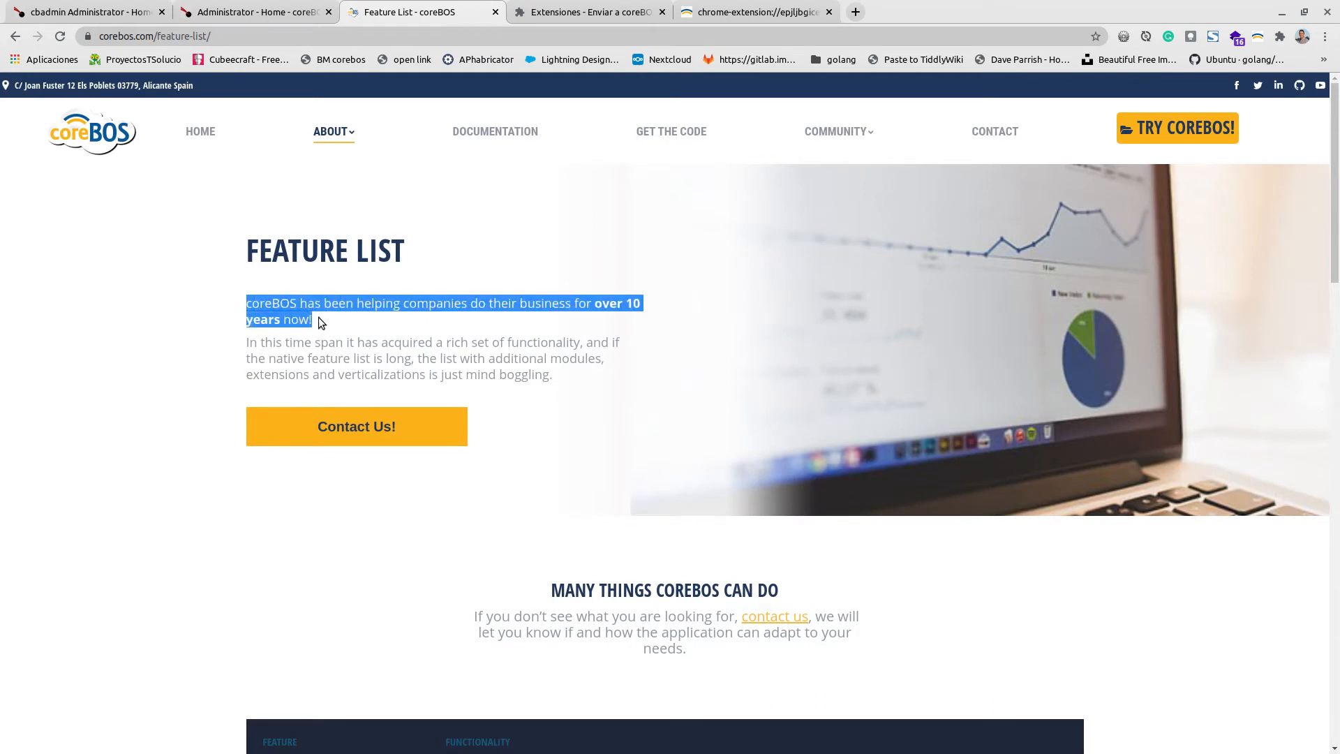
Step: Clear the title and description in the Crear registro form, then close the form
left_click(1257, 36)
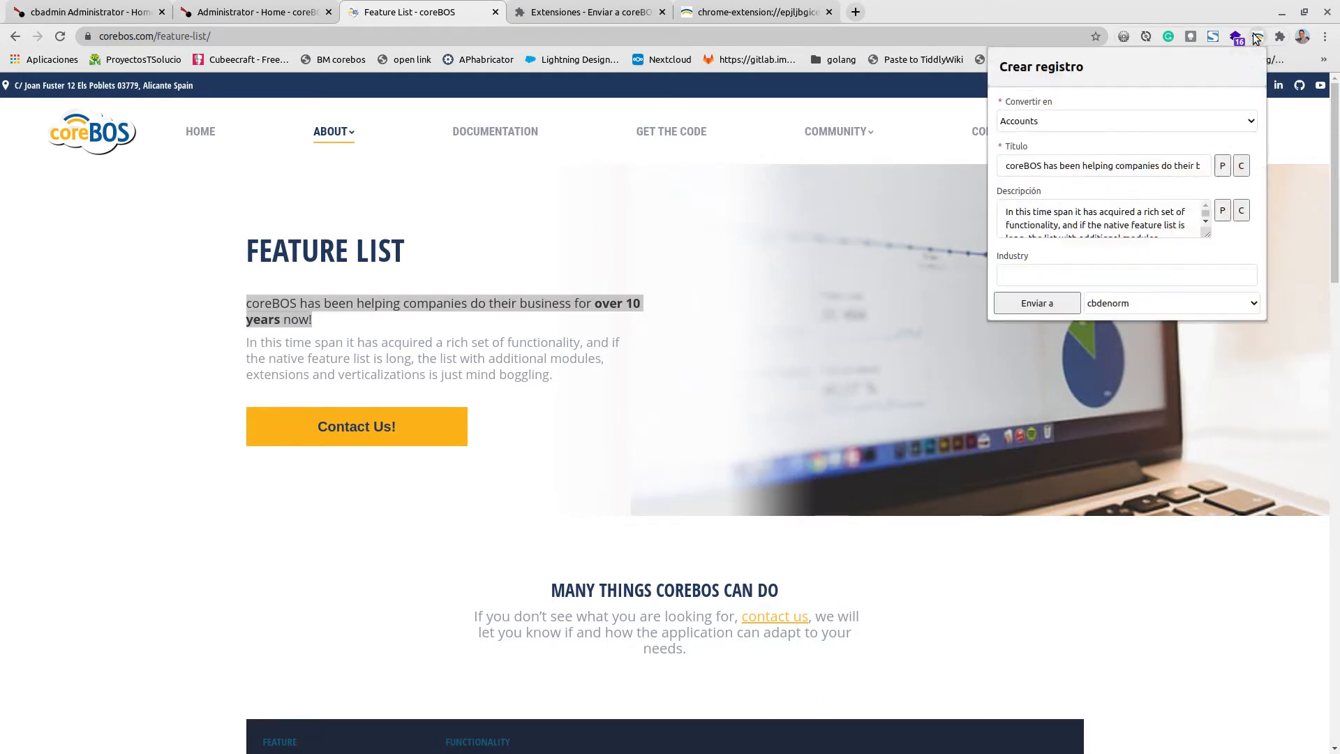
left_click(1152, 166)
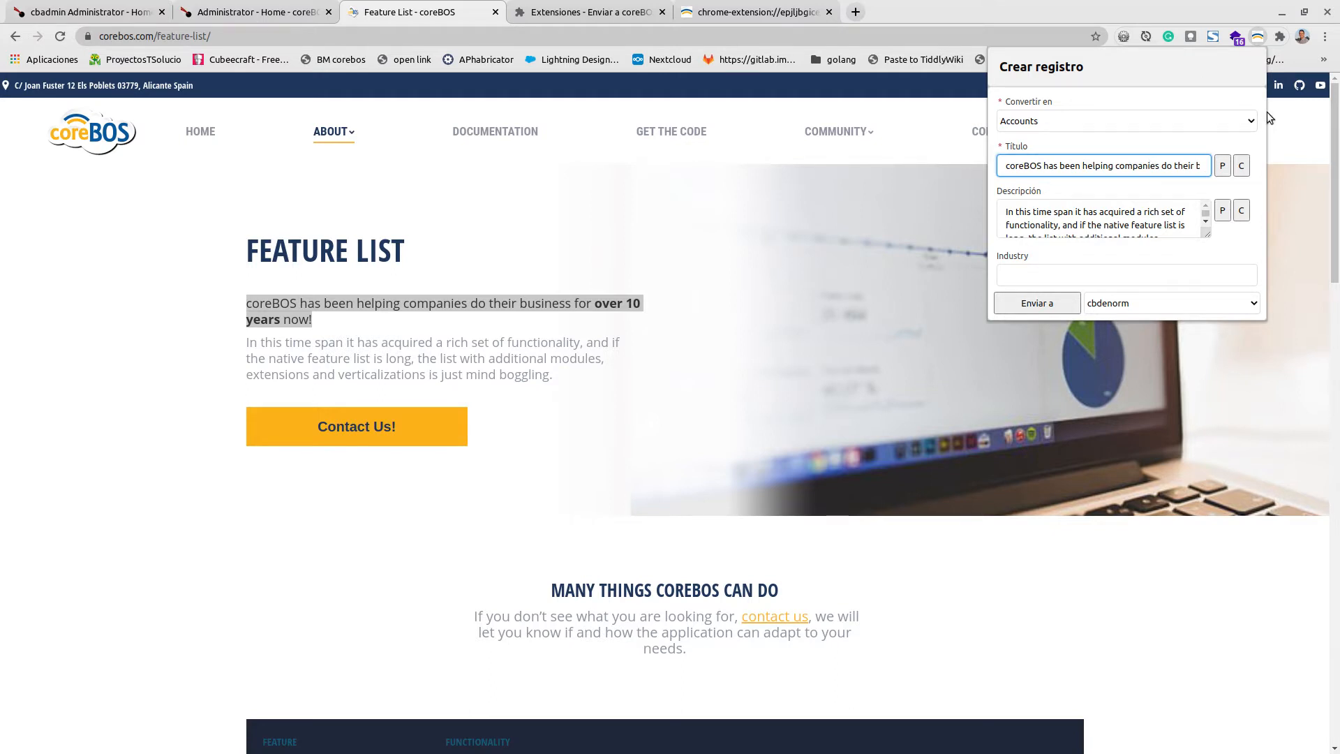
left_click(1242, 167)
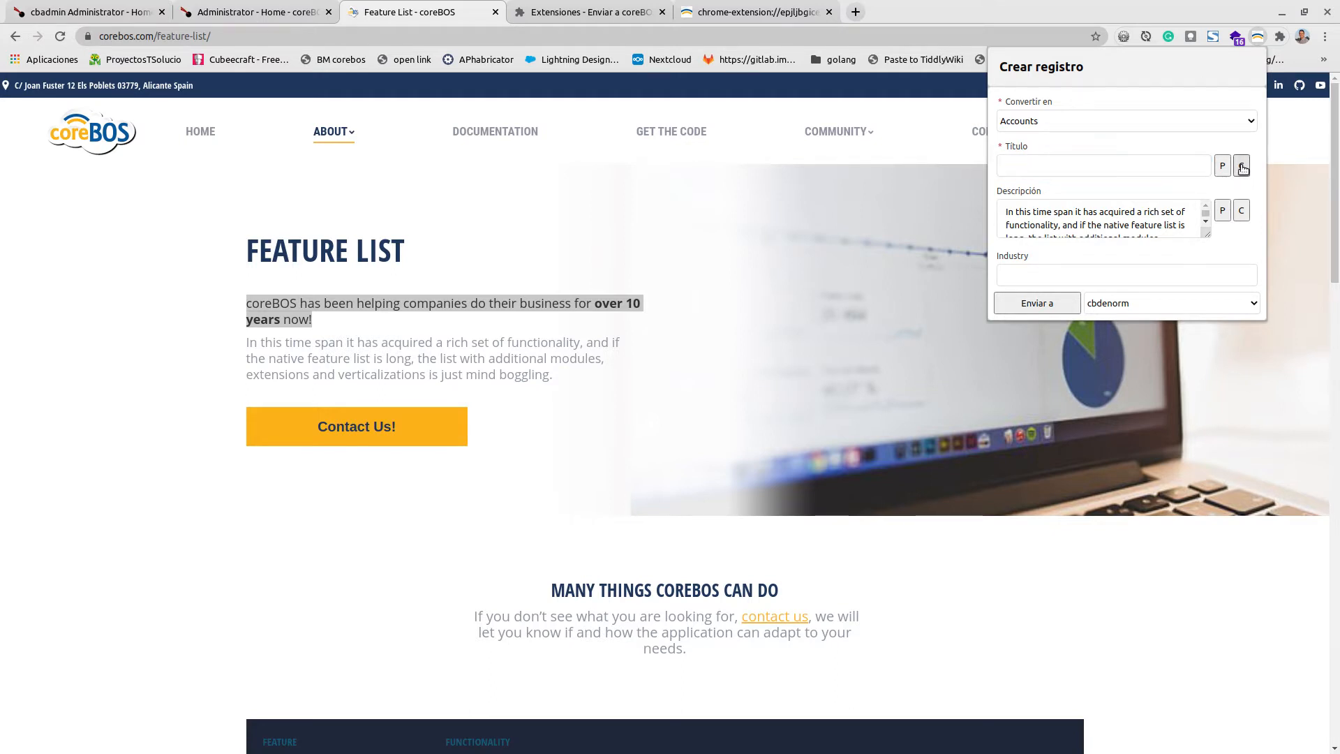
left_click(1241, 211)
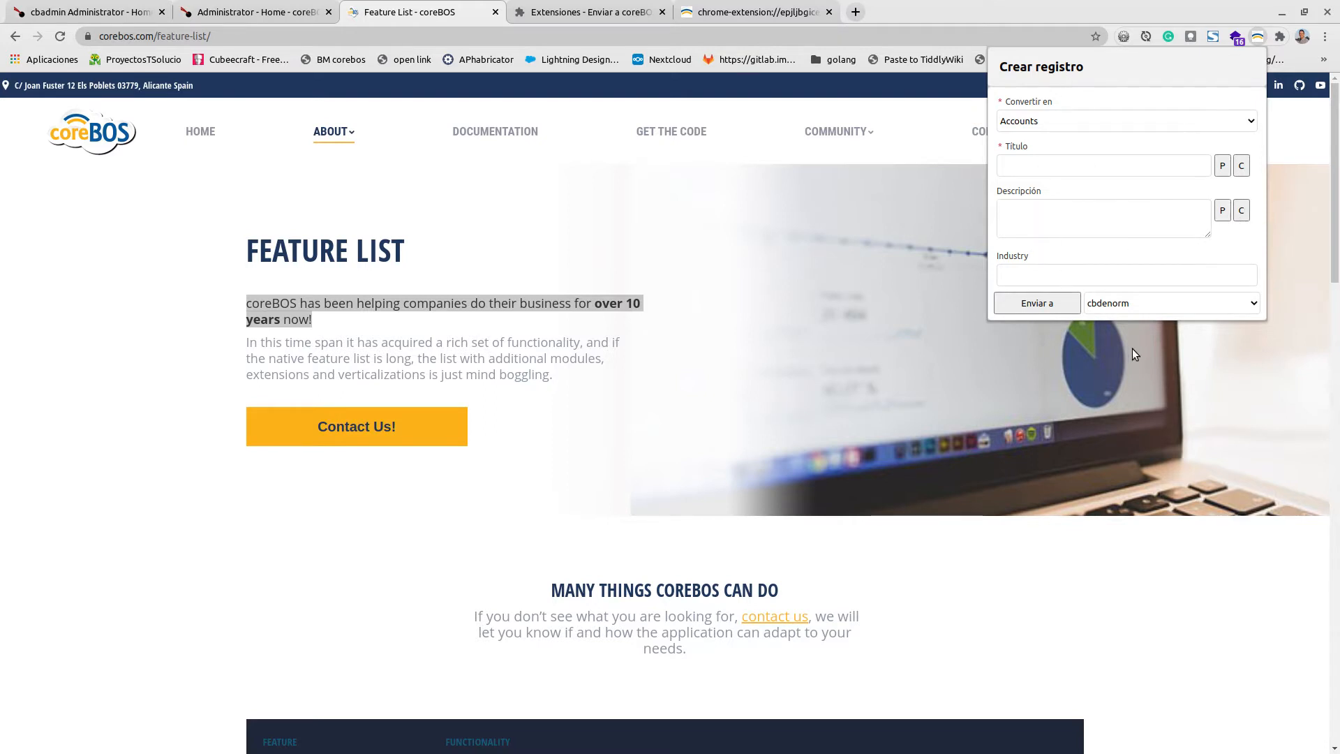
left_click(1299, 147)
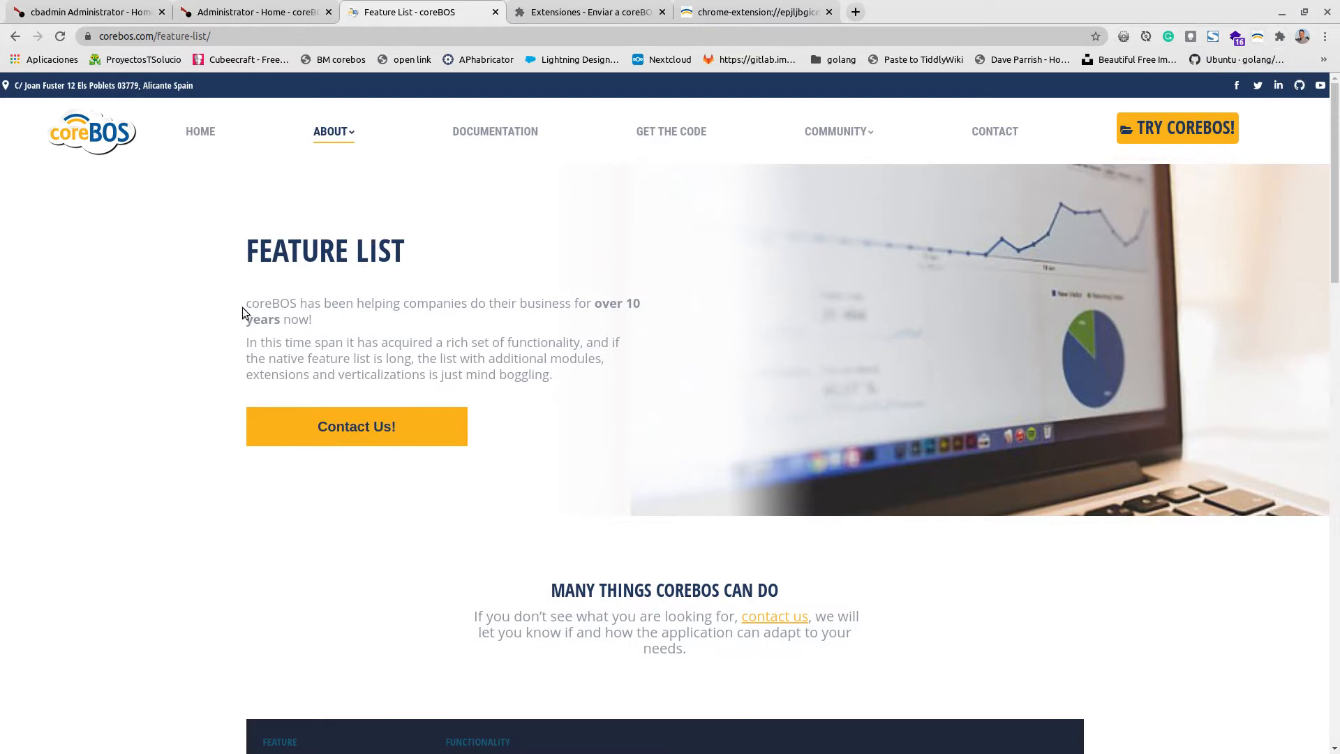
Step: Reselect the Feature List page's opening sentence, reopen the Crear registro form and empty its title and description
left_click_drag(242, 308, 299, 320)
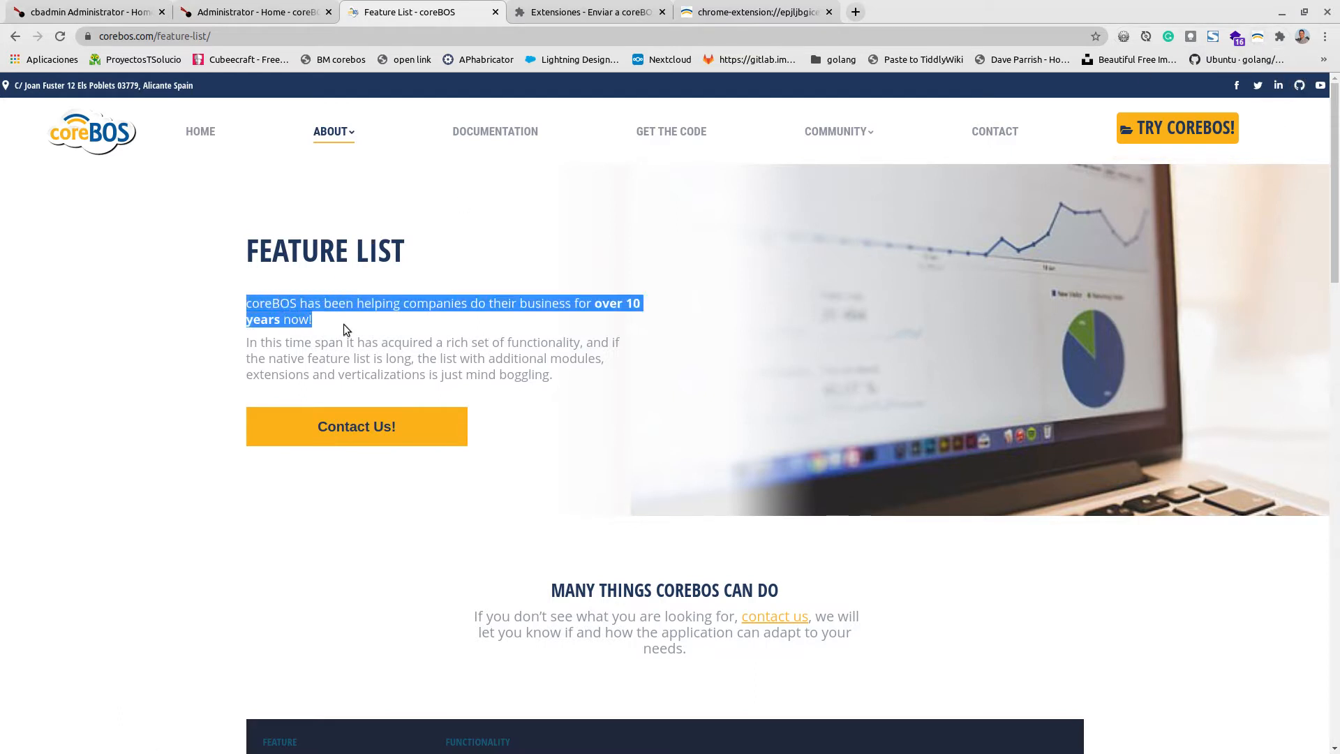
left_click(1257, 37)
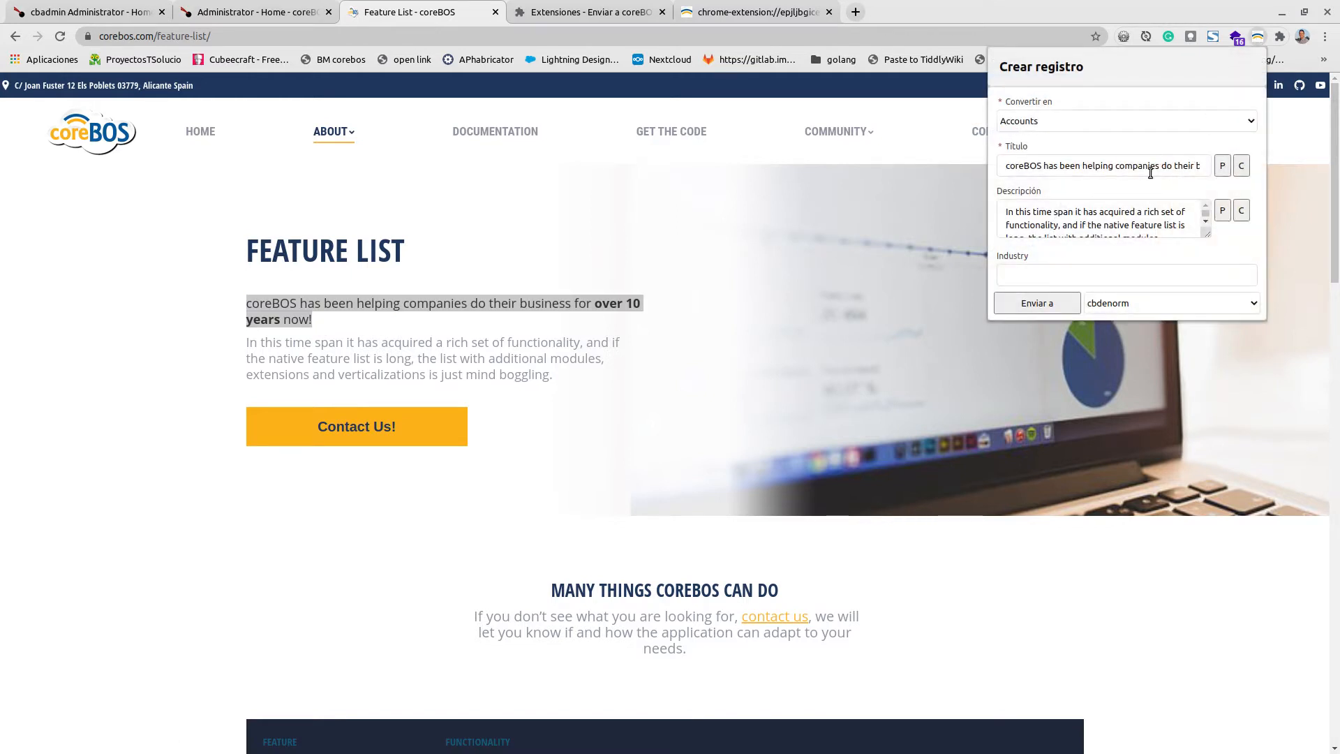
left_click(1241, 165)
left_click(1241, 210)
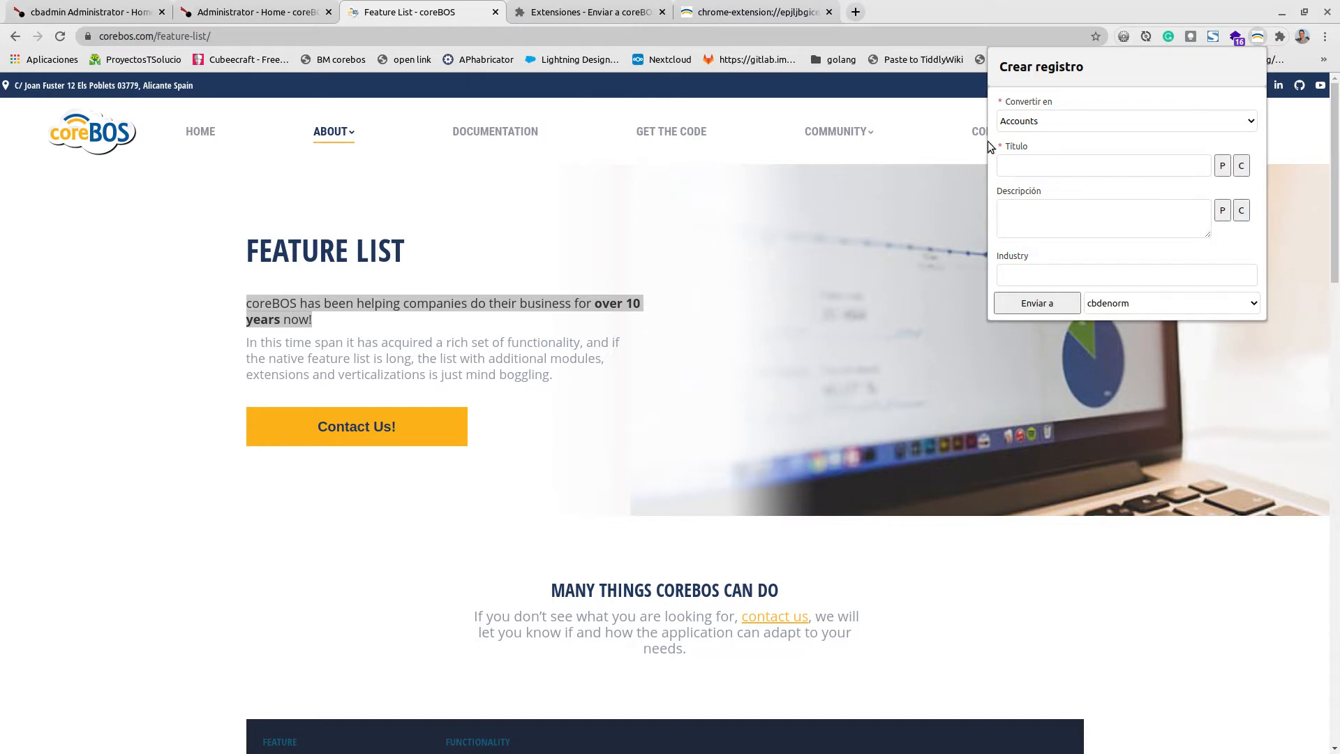
Step: Enter "Batman" as the record title and "b" as its description, then close the form
left_click(1024, 162)
type("Batman")
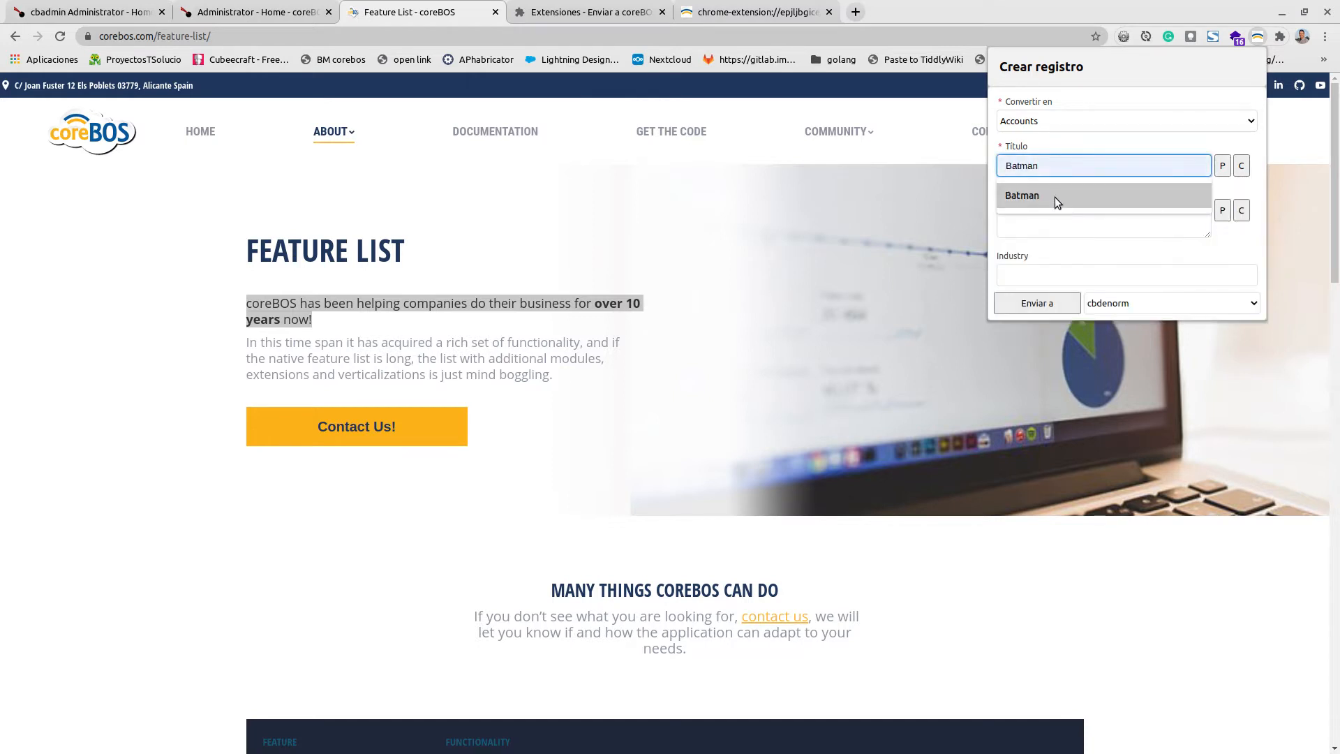
left_click(1054, 197)
left_click(1040, 227)
type("b")
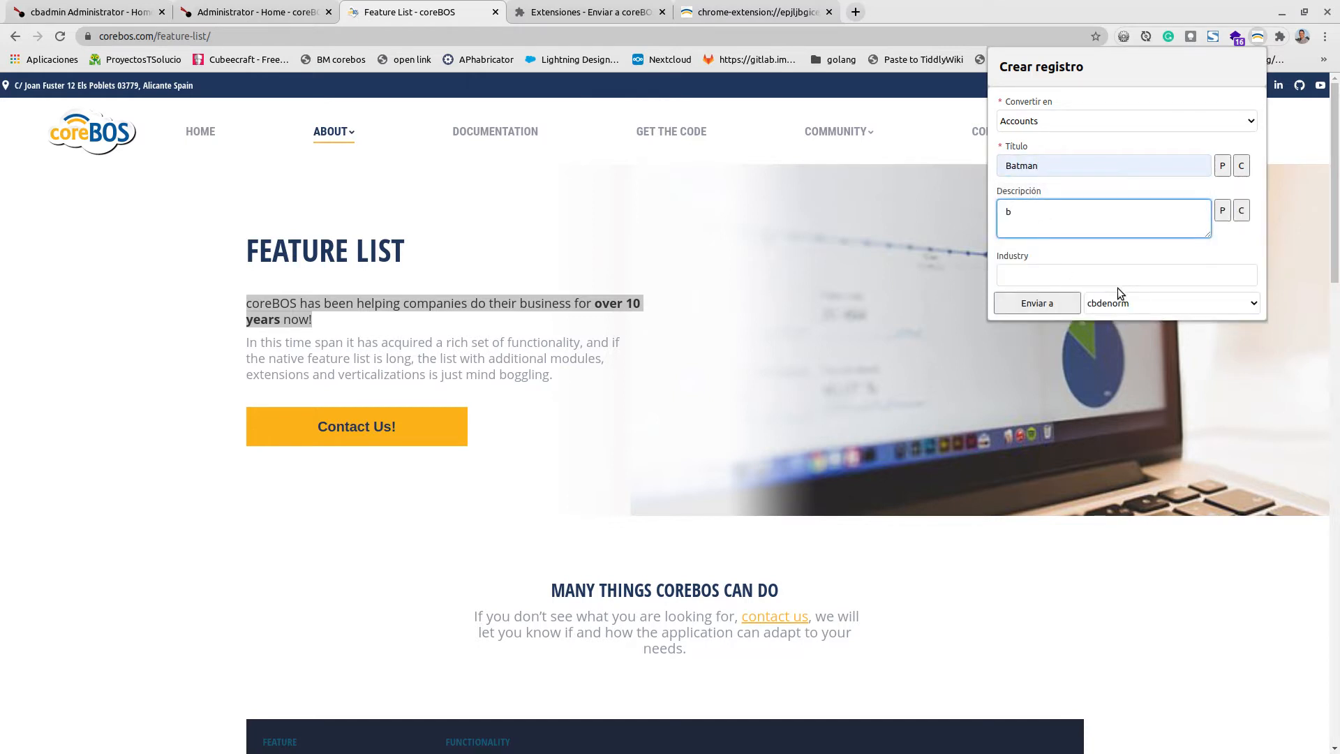
left_click(1295, 145)
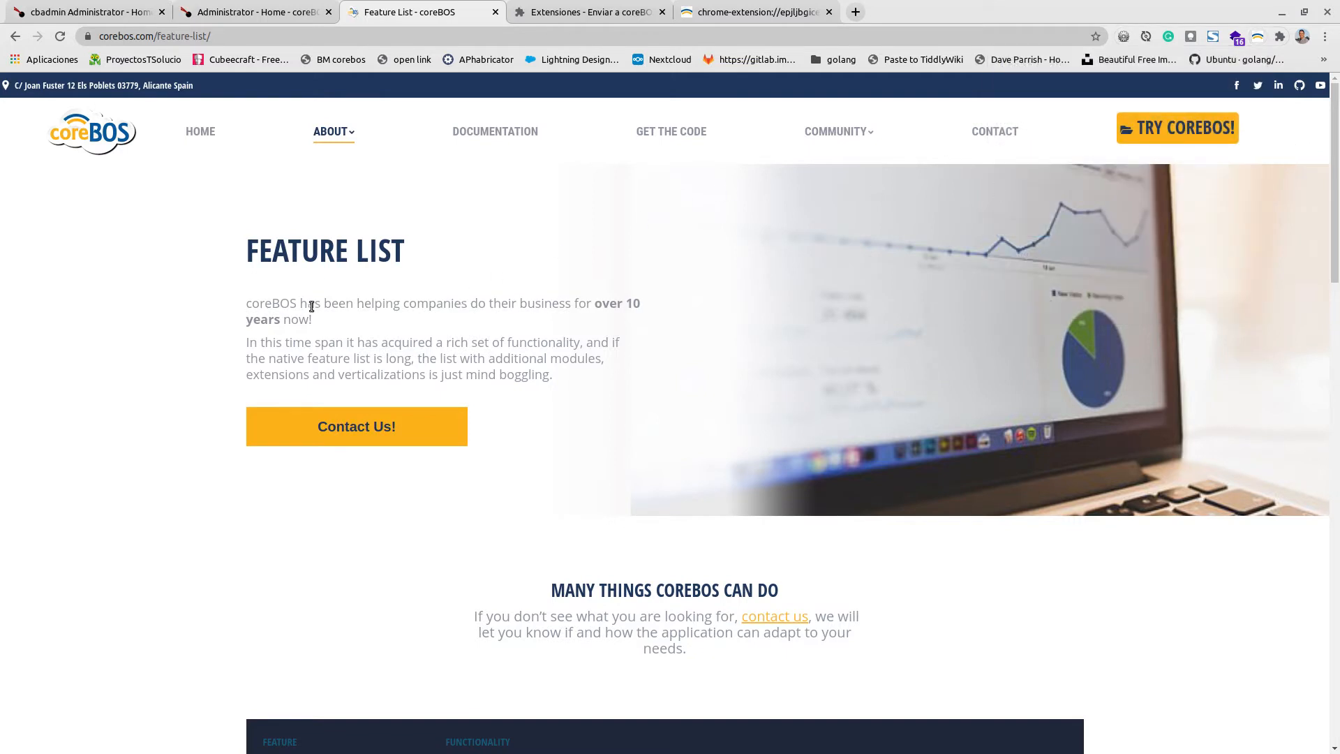
Step: Select the opening sentence on the Feature List page, clear the record form's description and fill the title with the selected text
left_click_drag(245, 302, 352, 321)
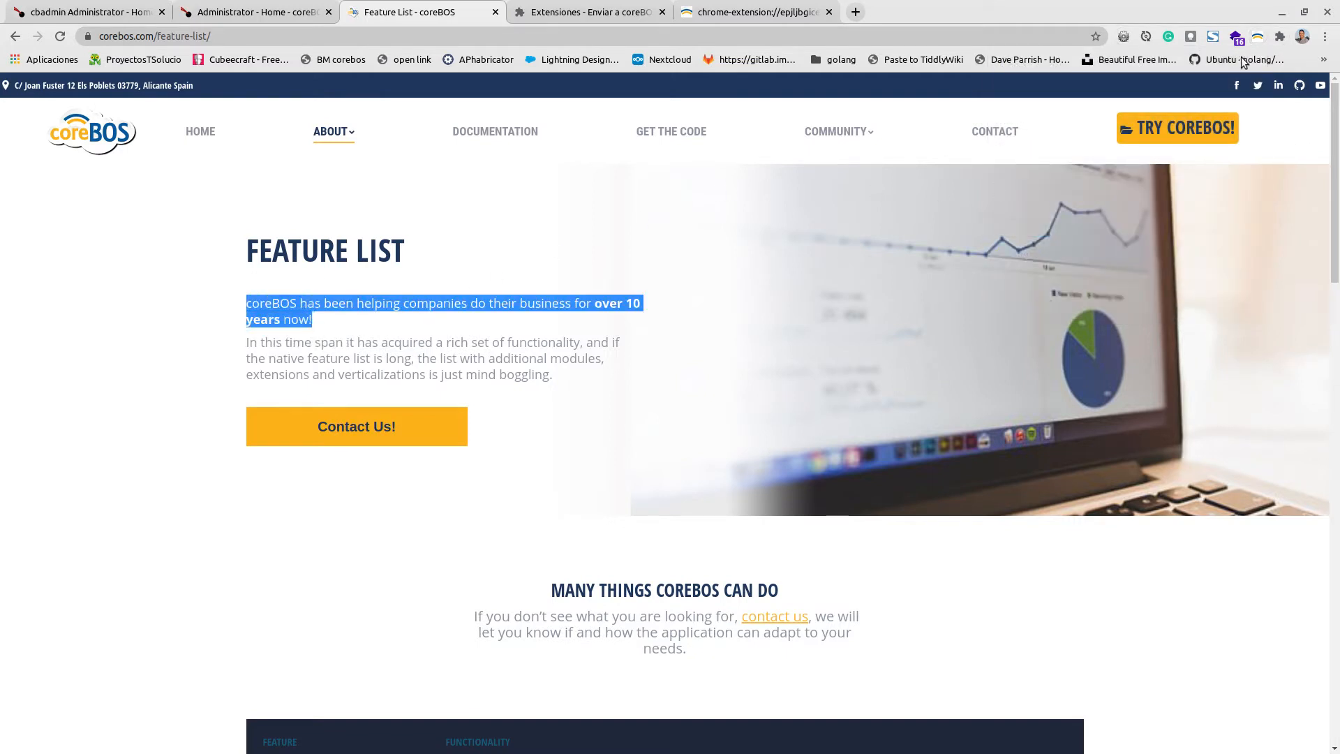
left_click(1256, 37)
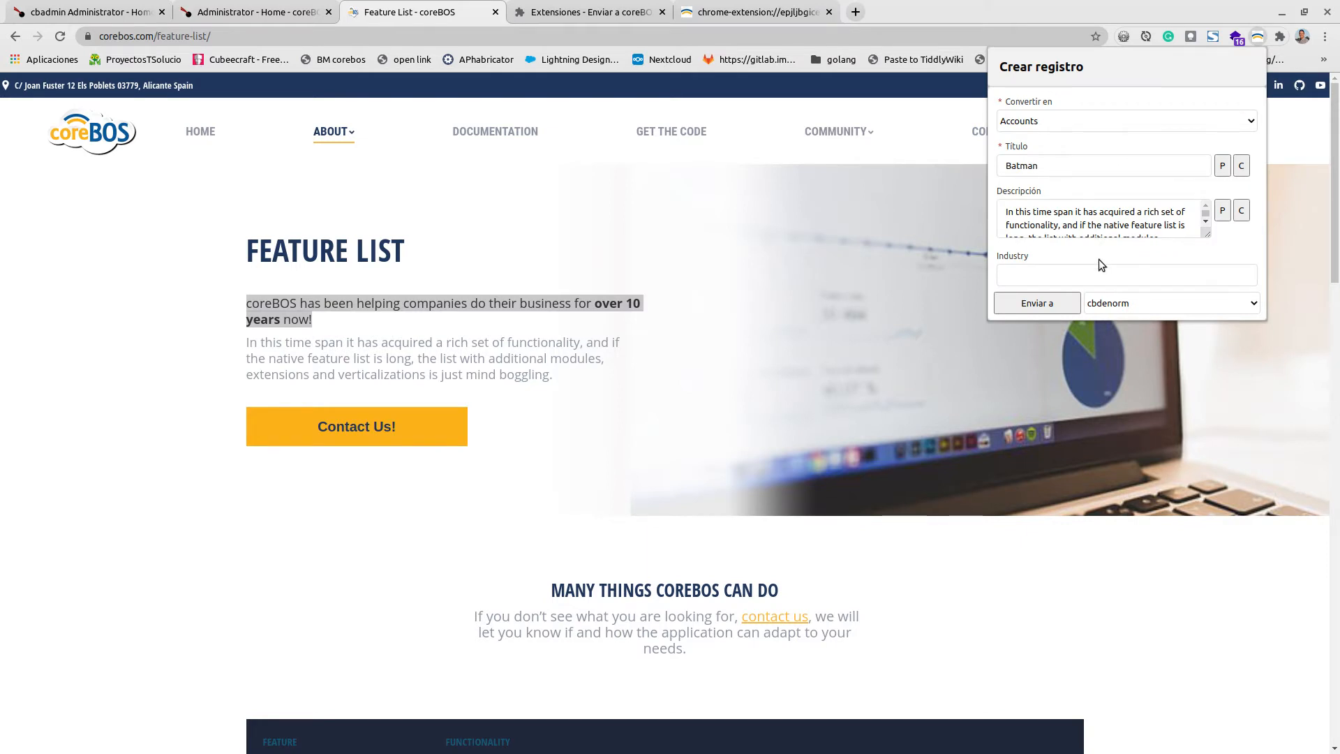
left_click(1111, 226)
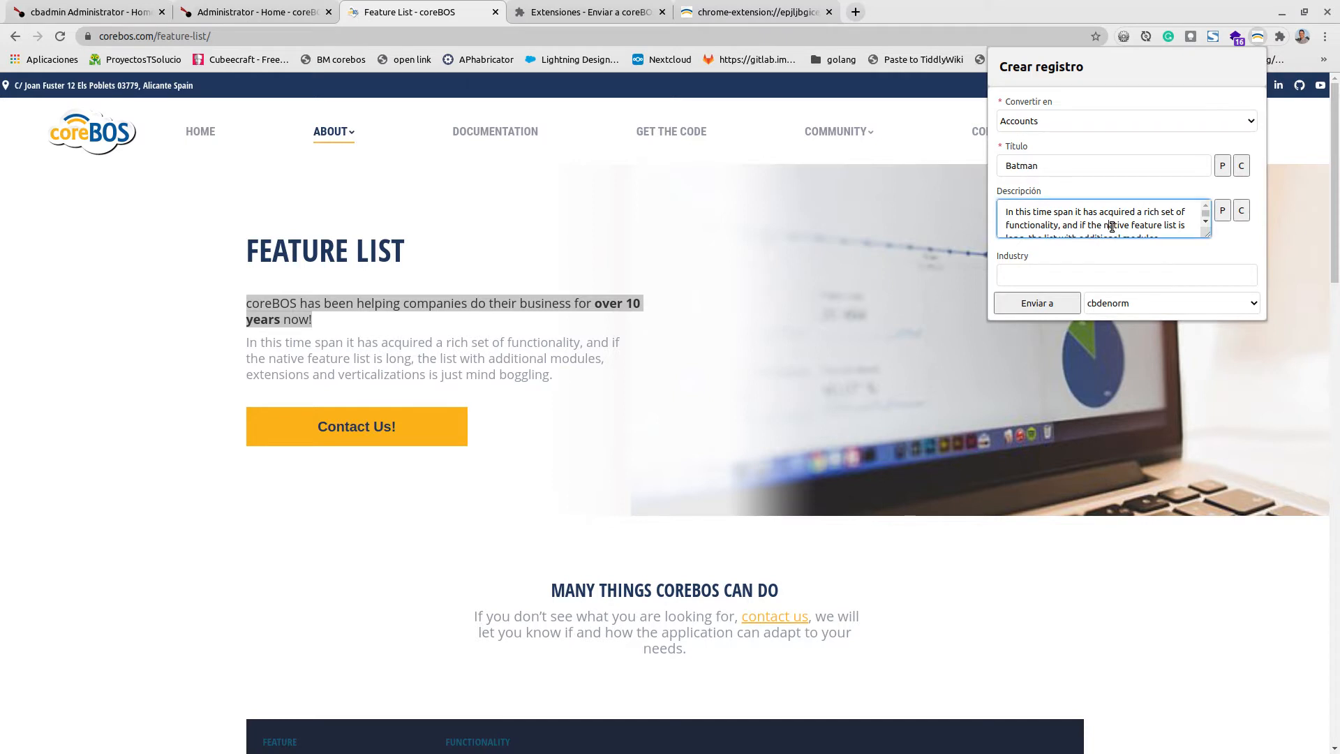
left_click(1241, 210)
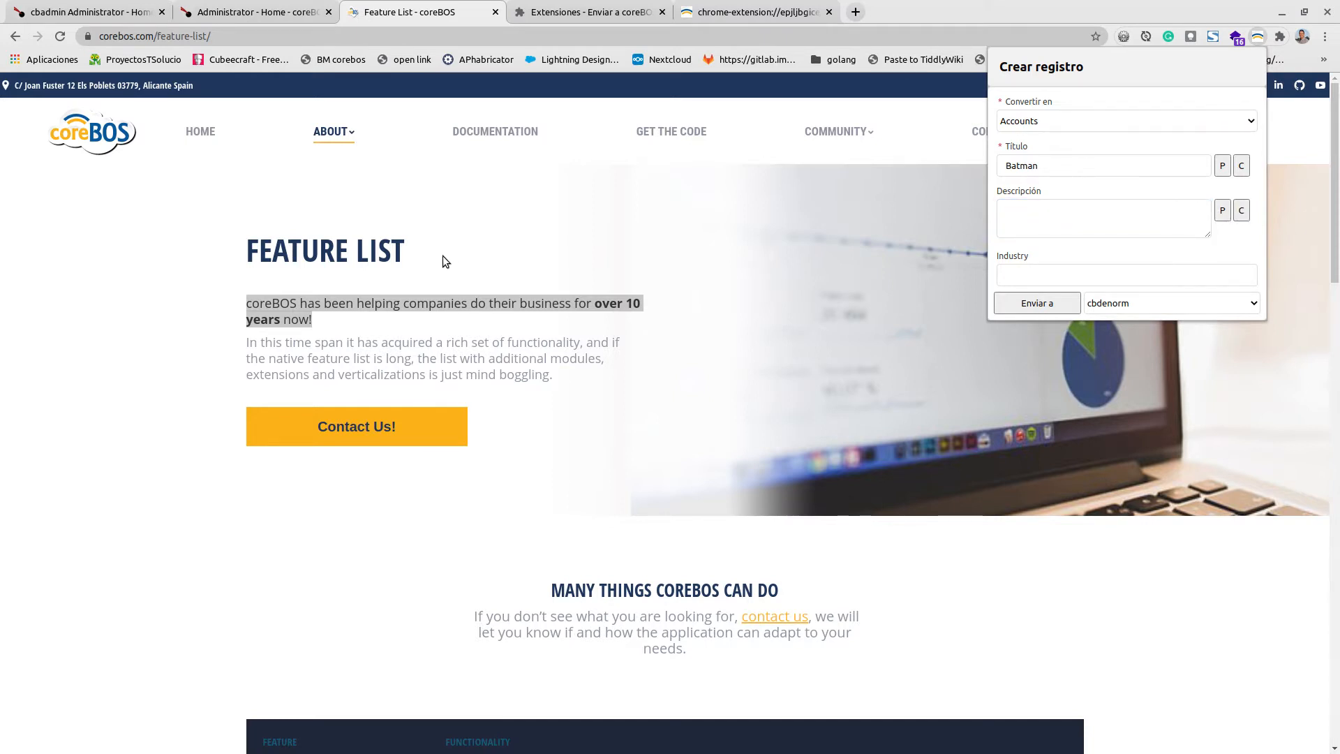
left_click(1221, 166)
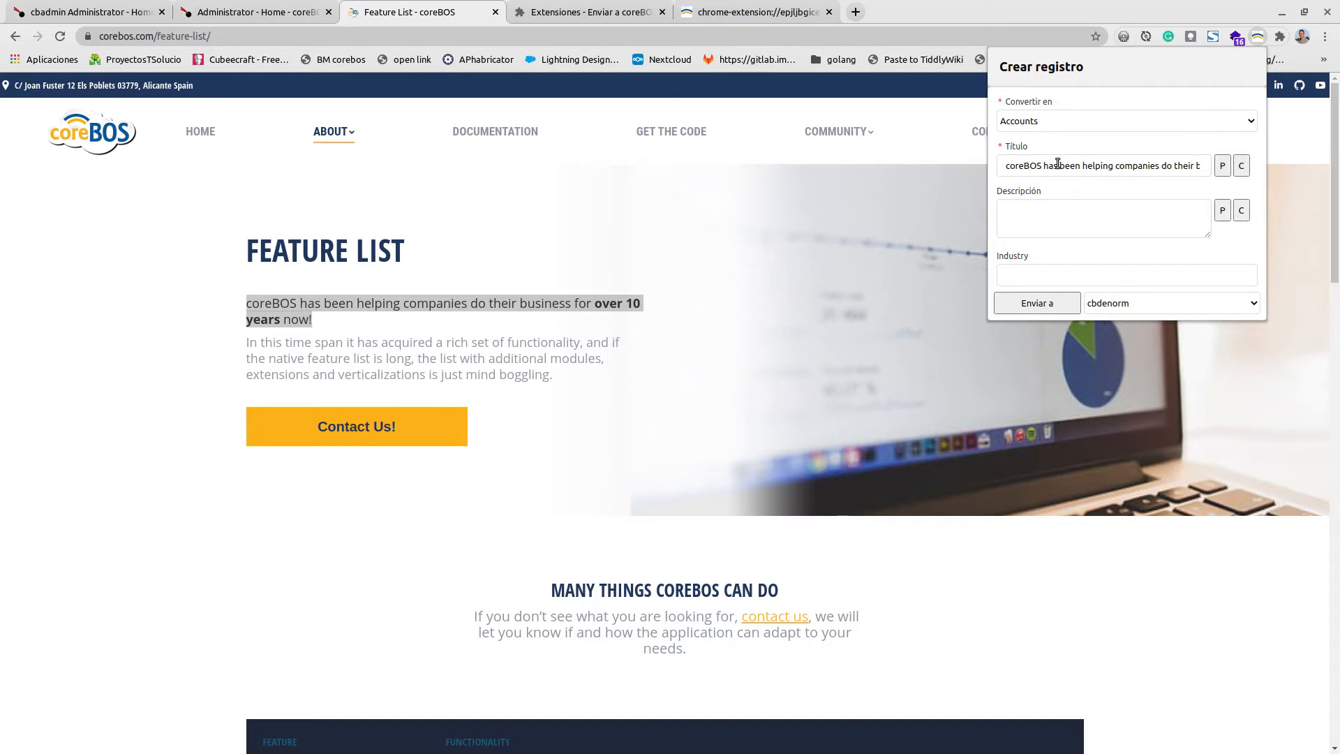
Step: Fill the record's description with the selected sentence, and replace it with the paragraph selected under "Many things coreBOS can do"
left_click(1098, 227)
left_click(1222, 210)
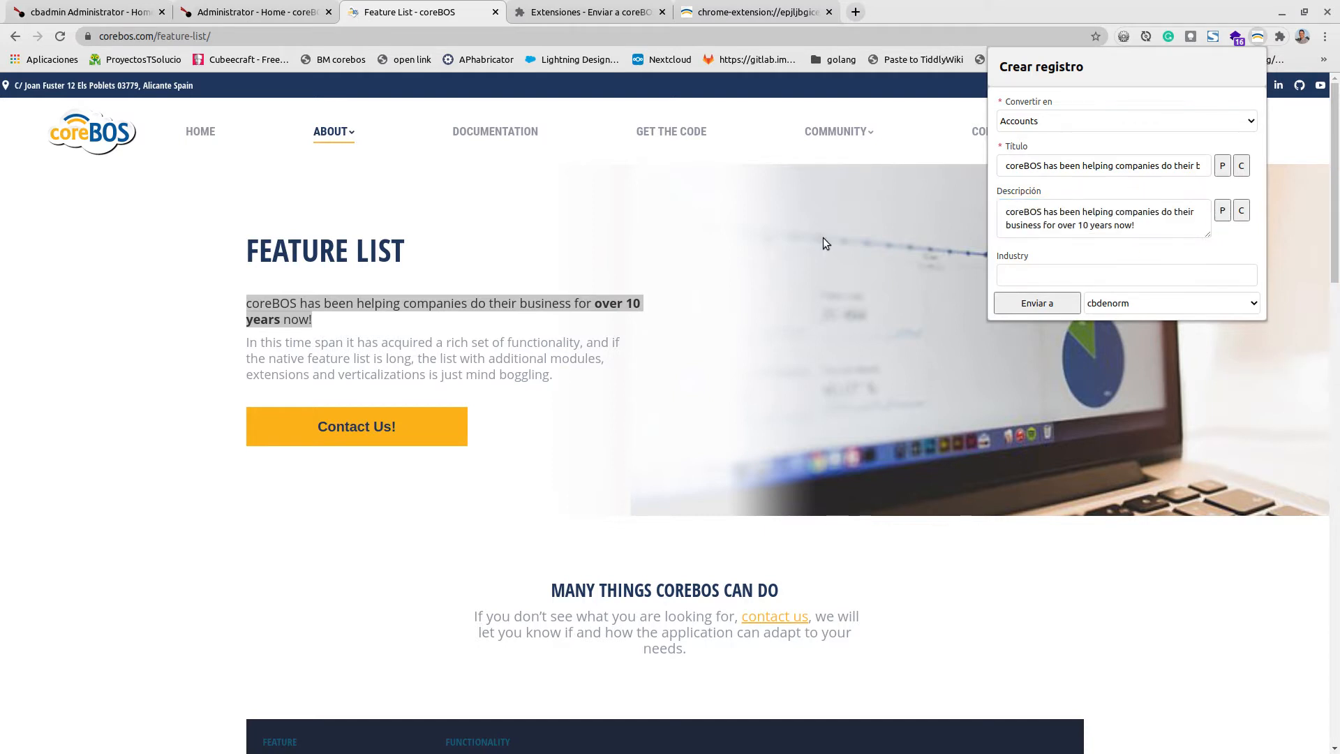
left_click(261, 382)
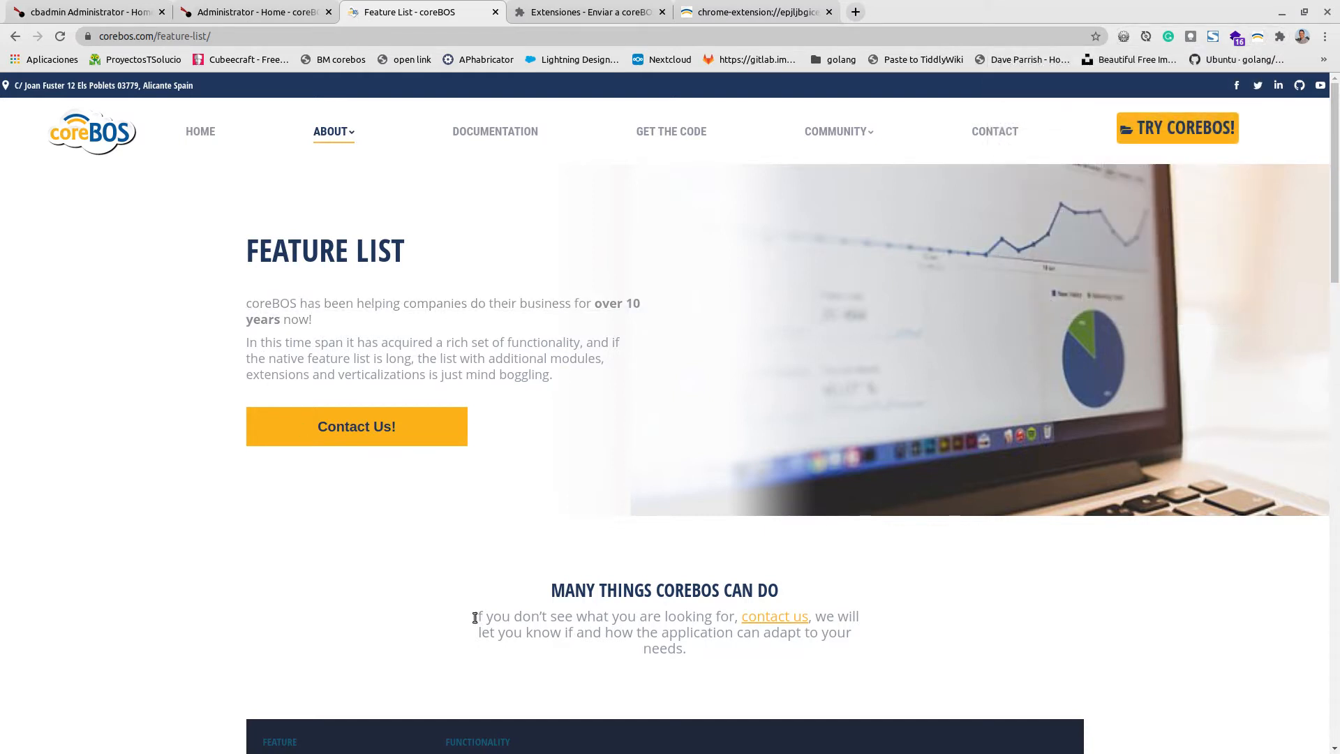
left_click_drag(474, 618, 689, 656)
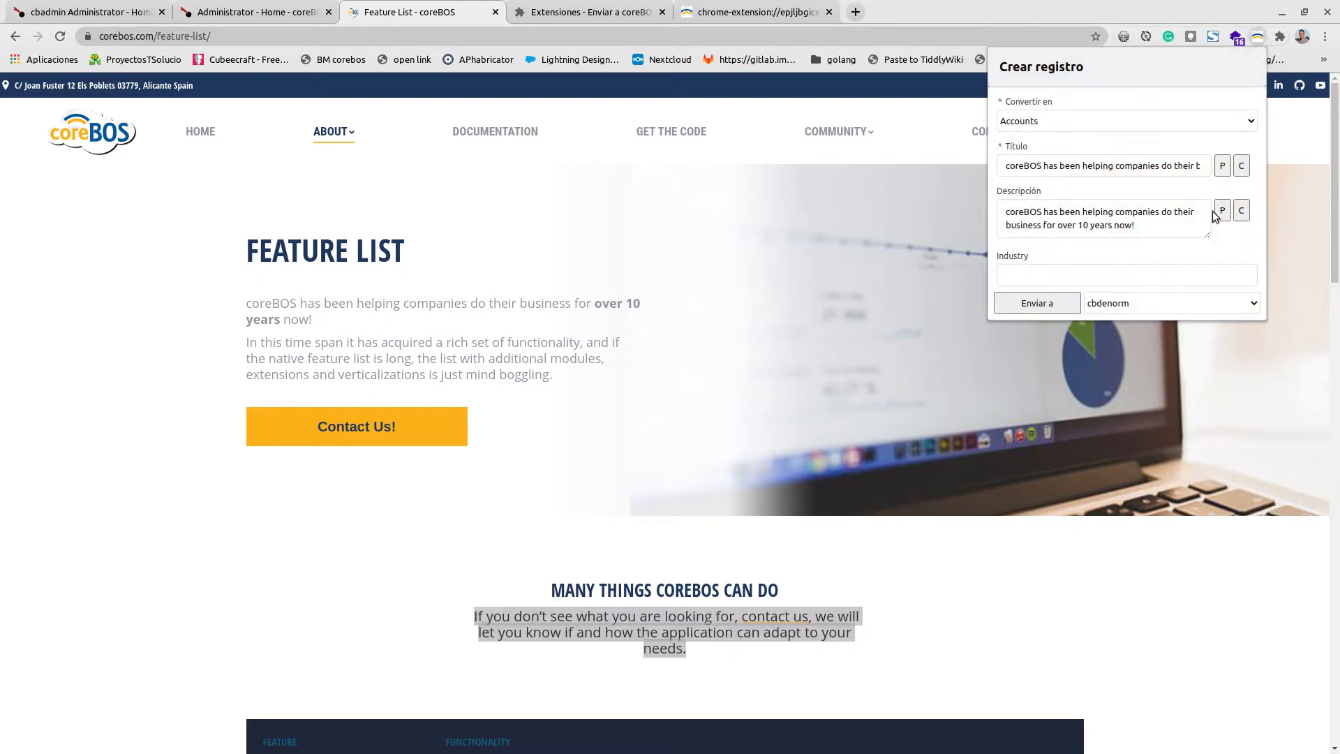
left_click(1221, 210)
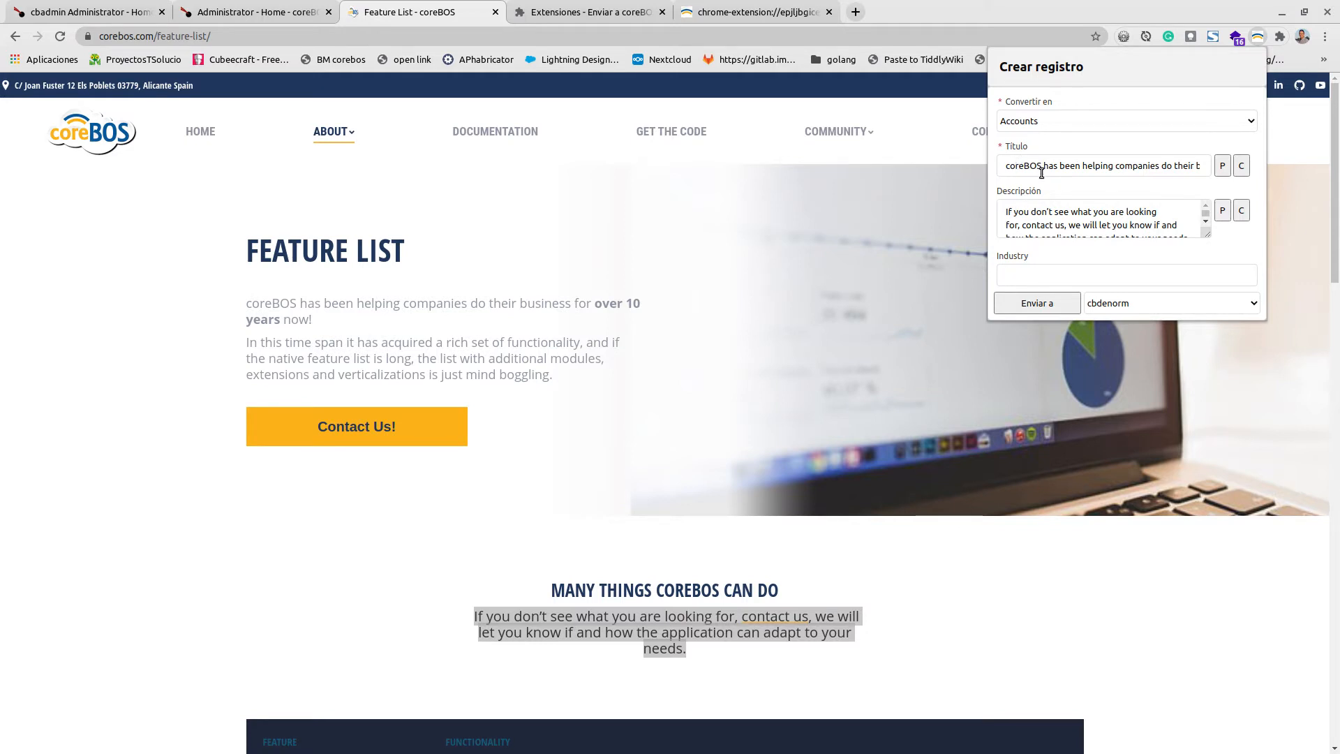
Step: Check the available target modules, keep Accounts, and send the record to the cbdenorm instance
left_click(1038, 123)
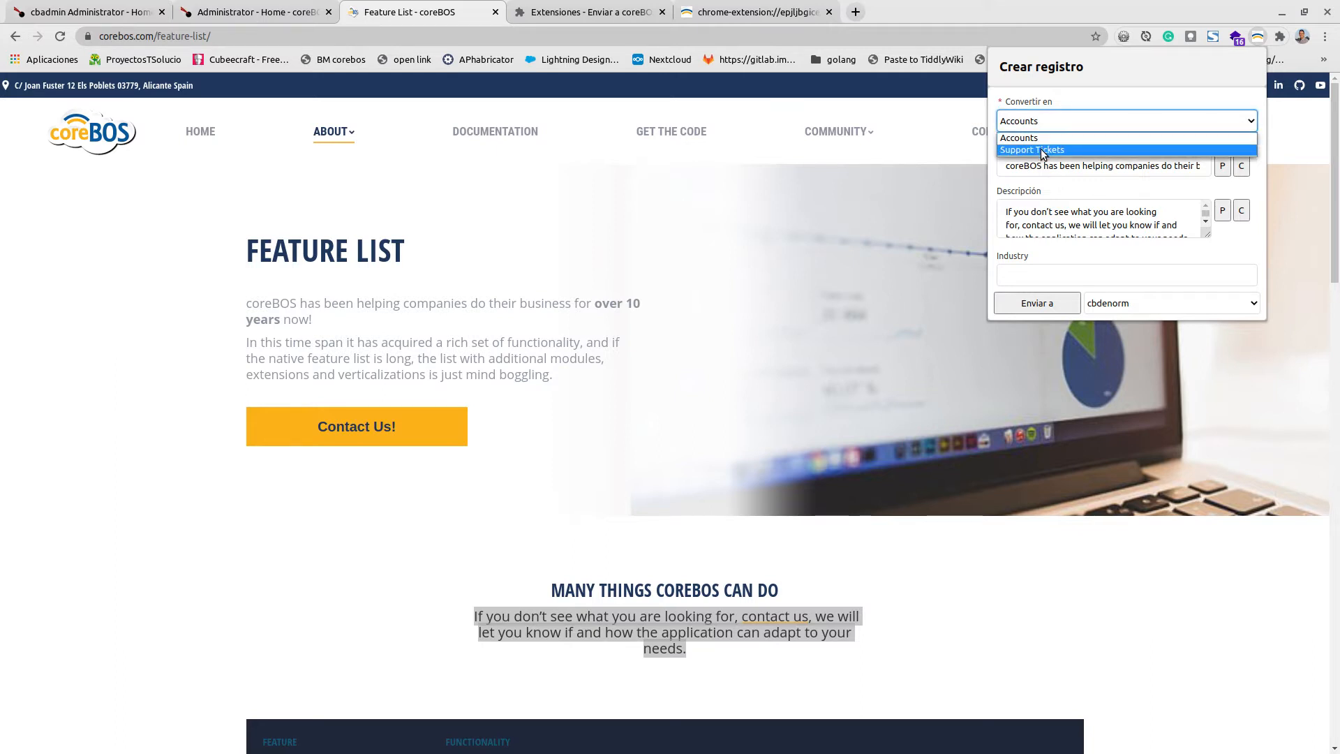
left_click(1066, 98)
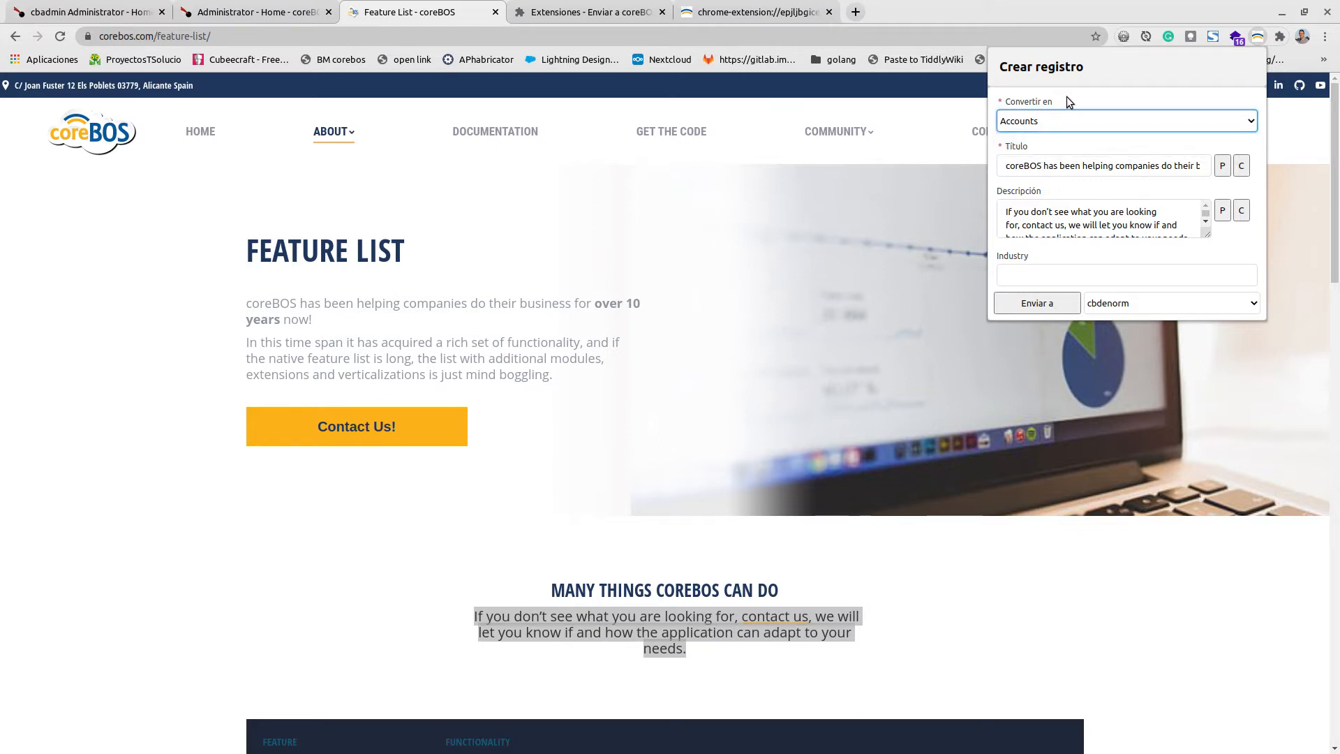
left_click(1151, 303)
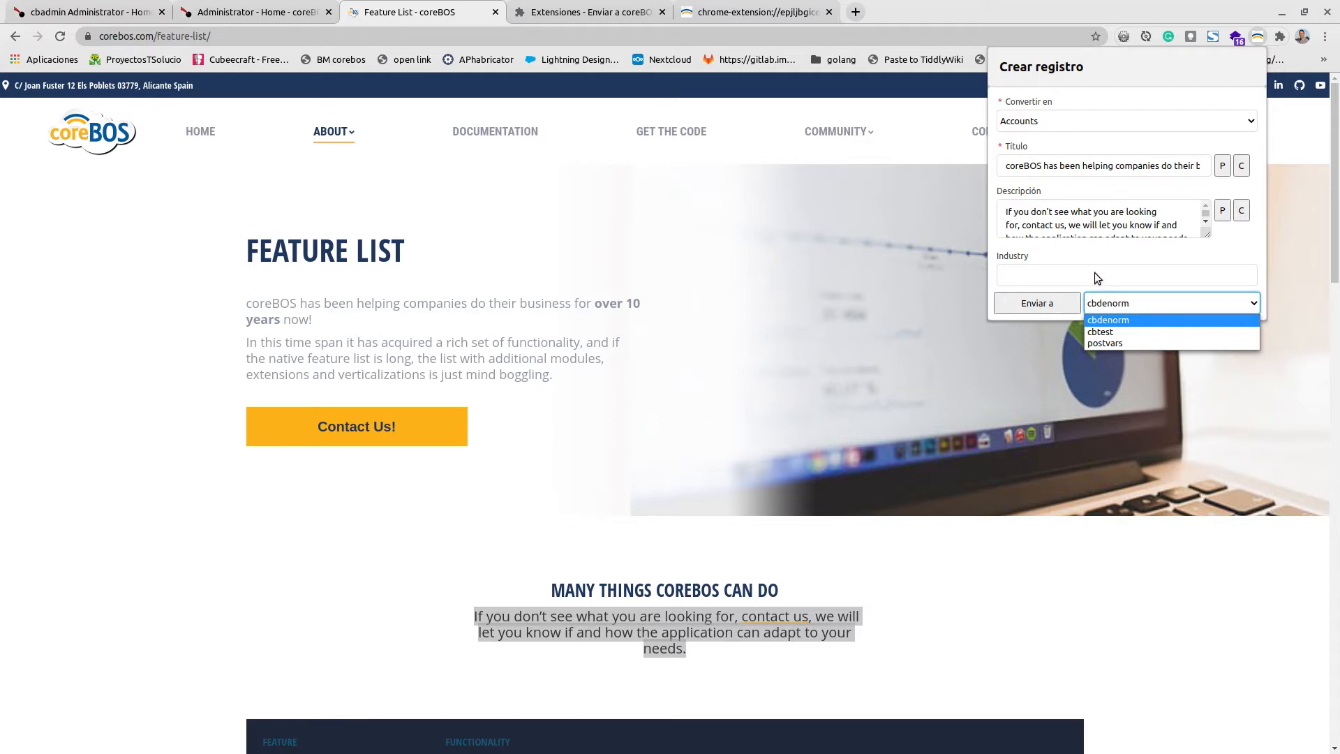
left_click(1111, 321)
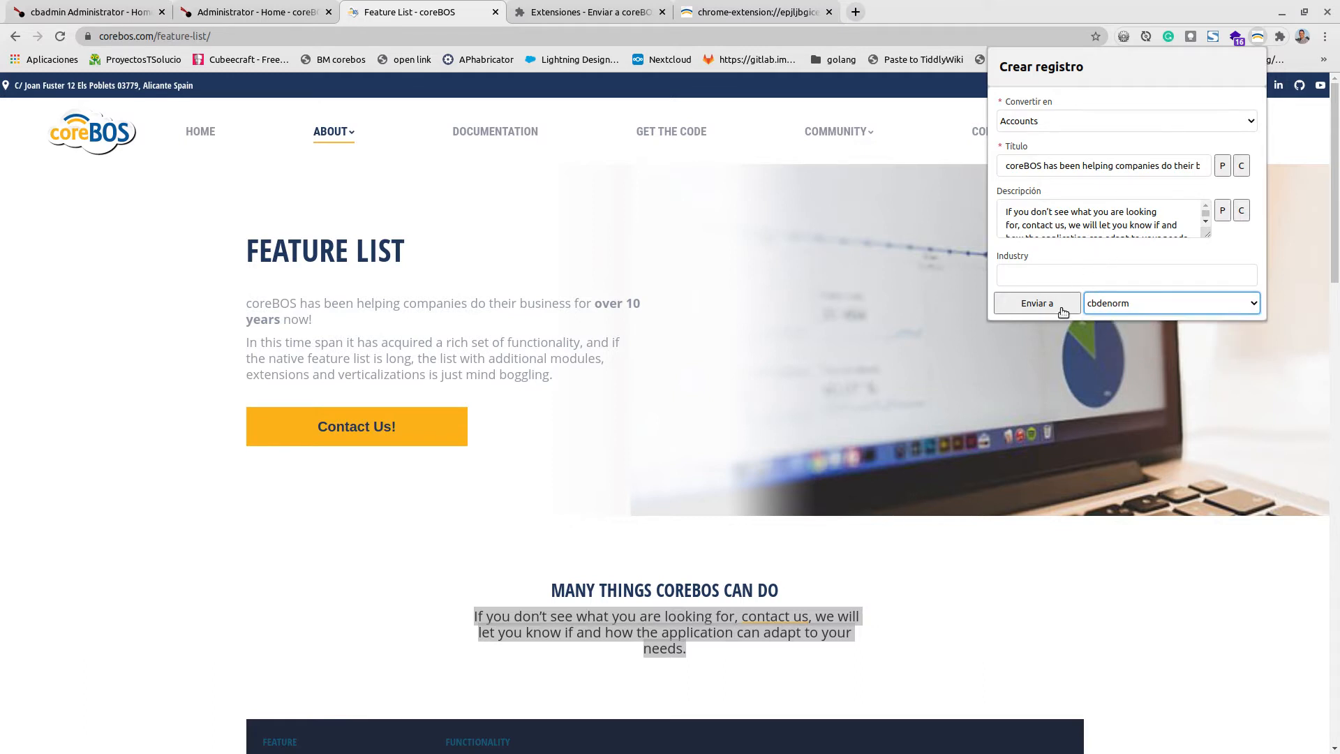
left_click(1034, 305)
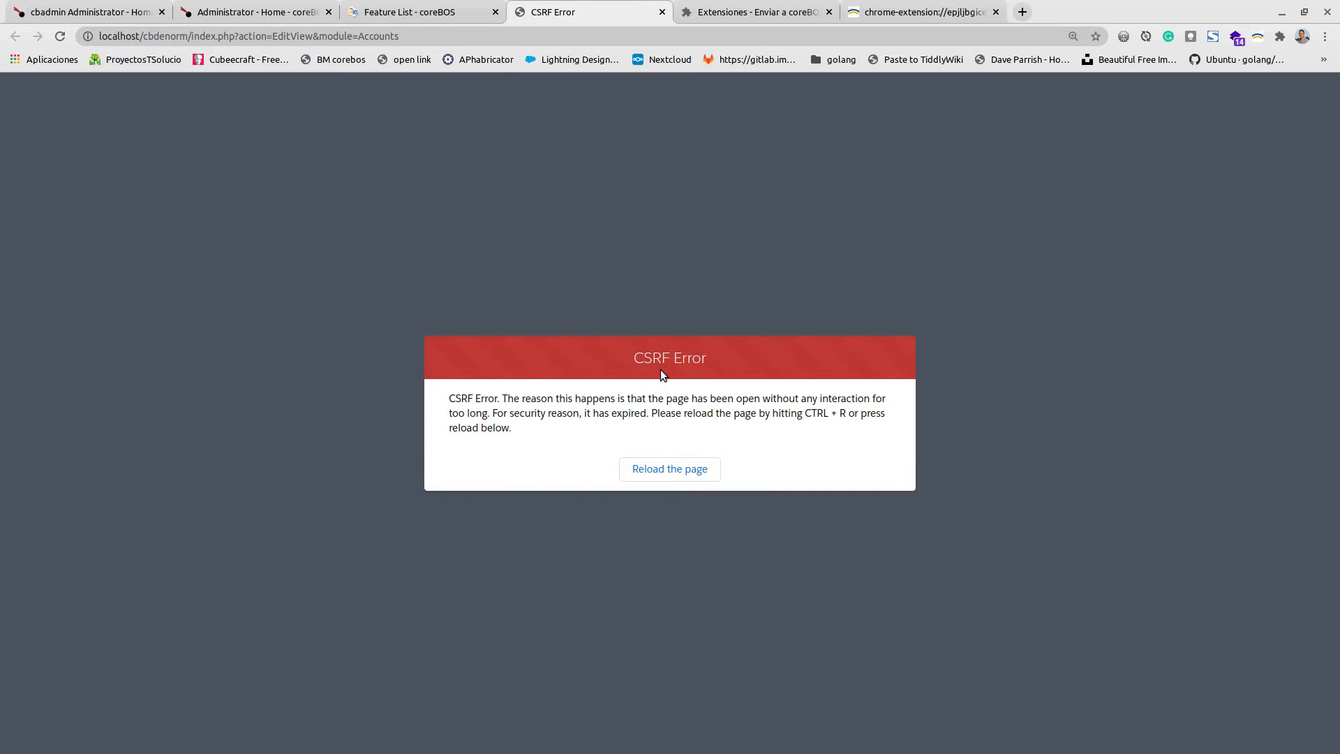
Step: Review the secret and key columns for the coreBOS URLs on the extension's configuration page
left_click(724, 10)
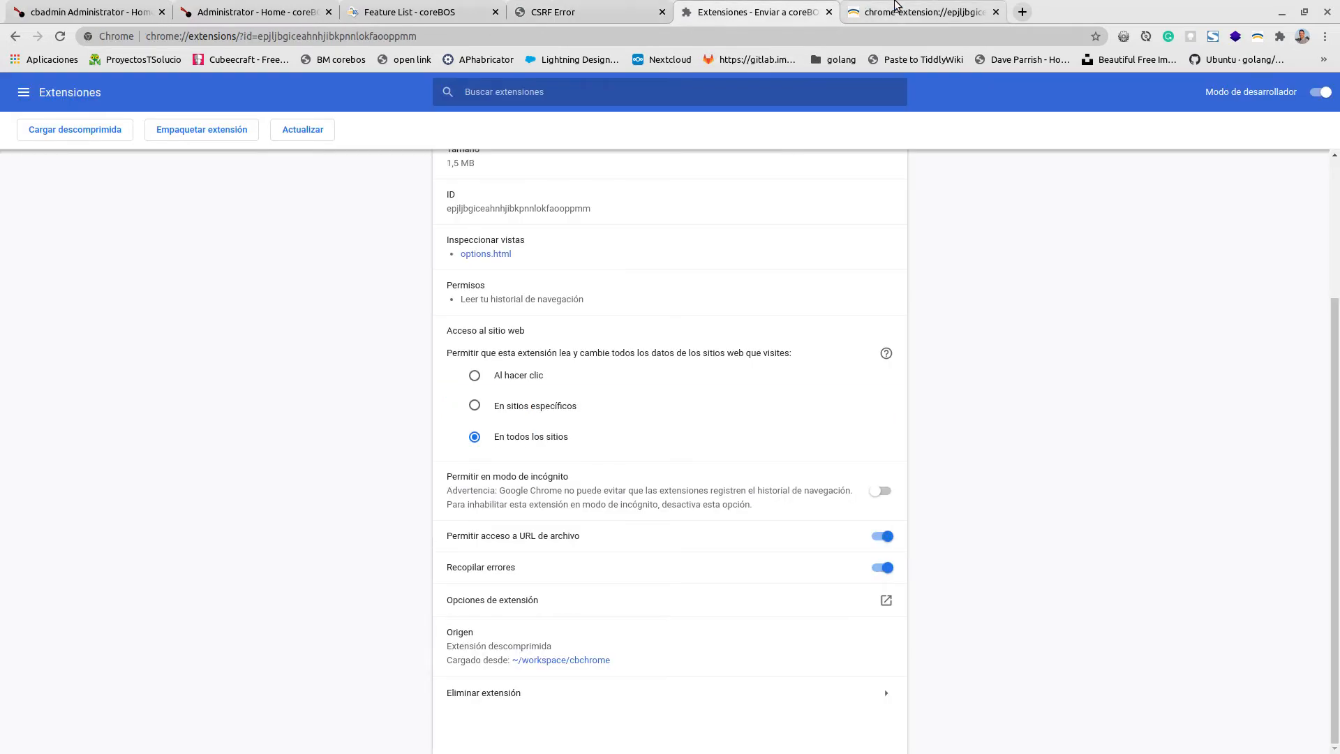
left_click(855, 12)
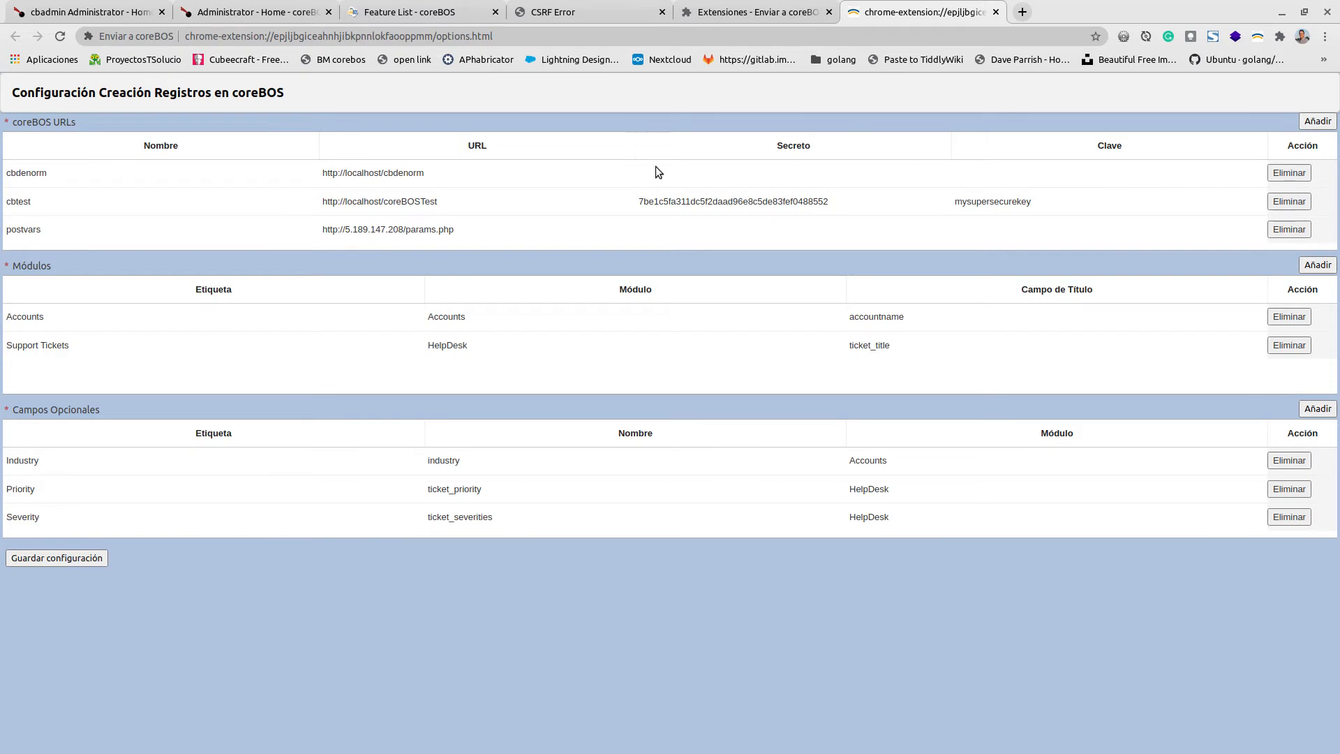
left_click(593, 12)
left_click(950, 18)
Step: Switch to the terminal and clear its screen
key("alt+Tab")
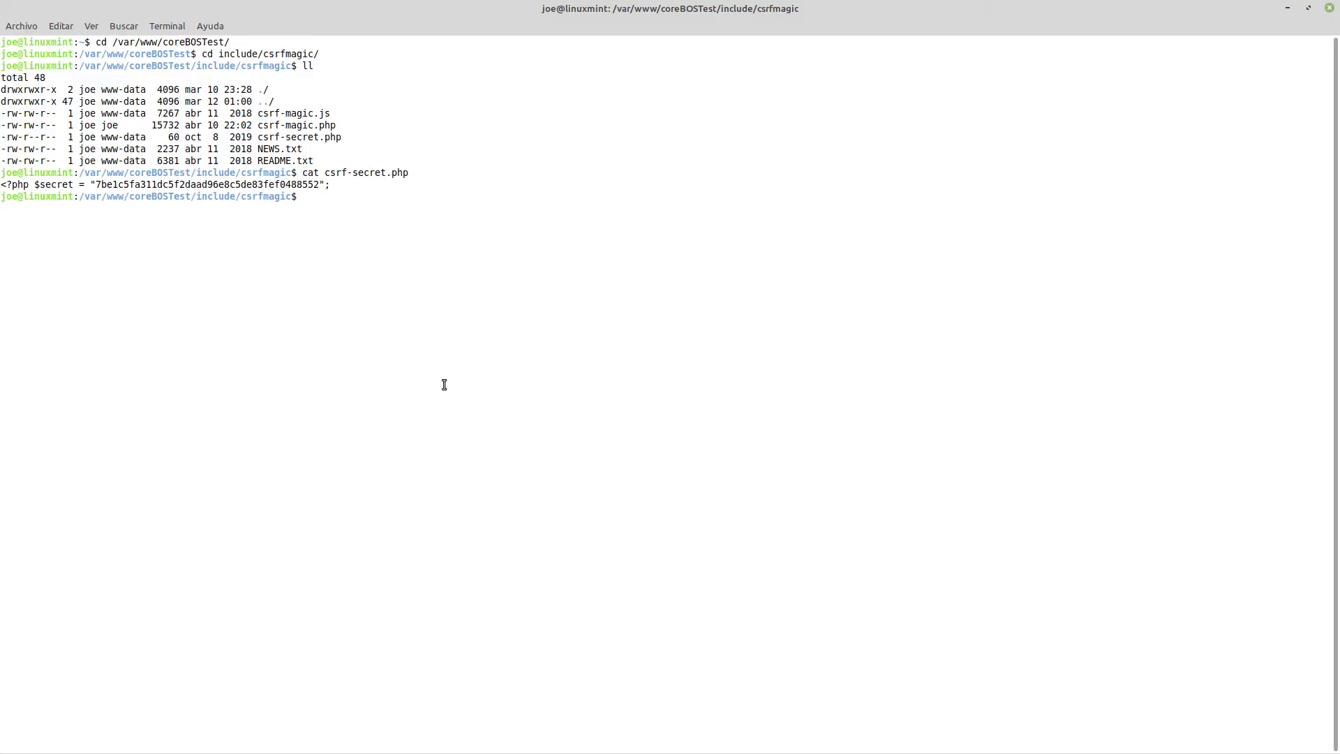
type("clesar")
key("Return")
type("clear")
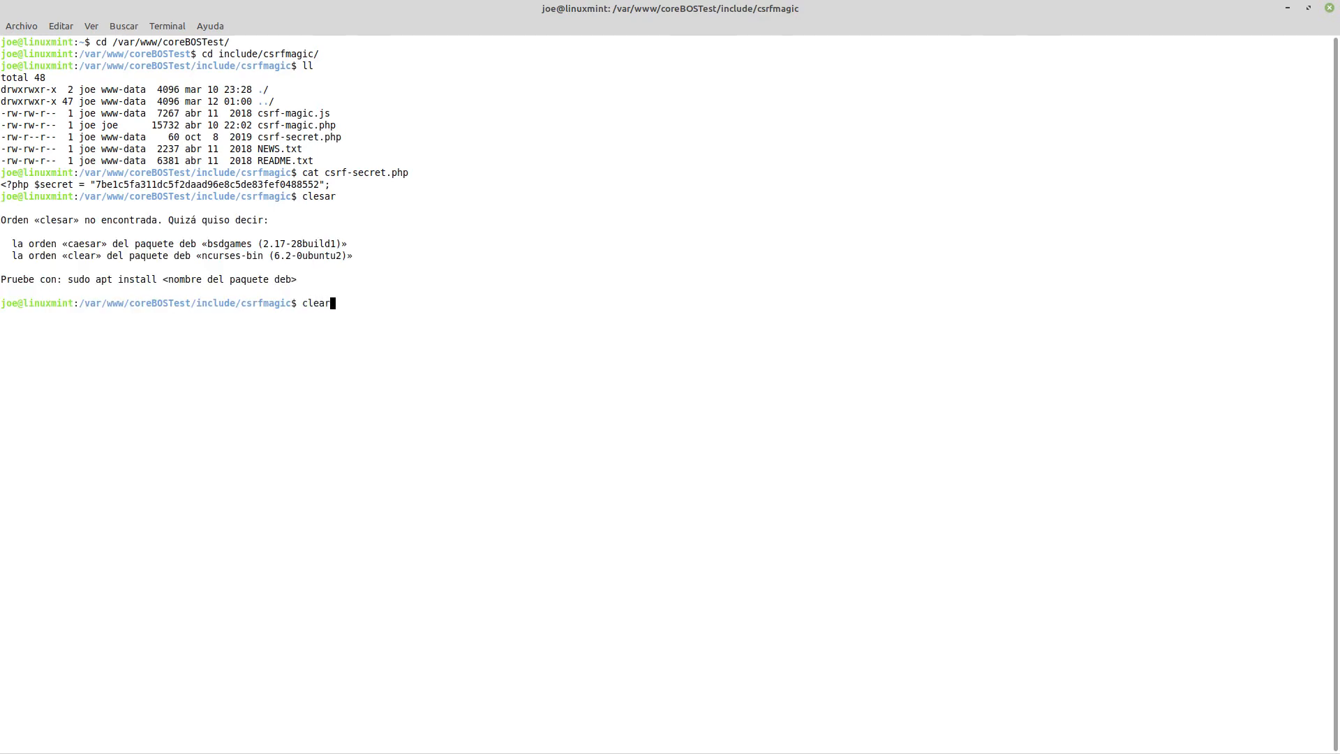
key("Return")
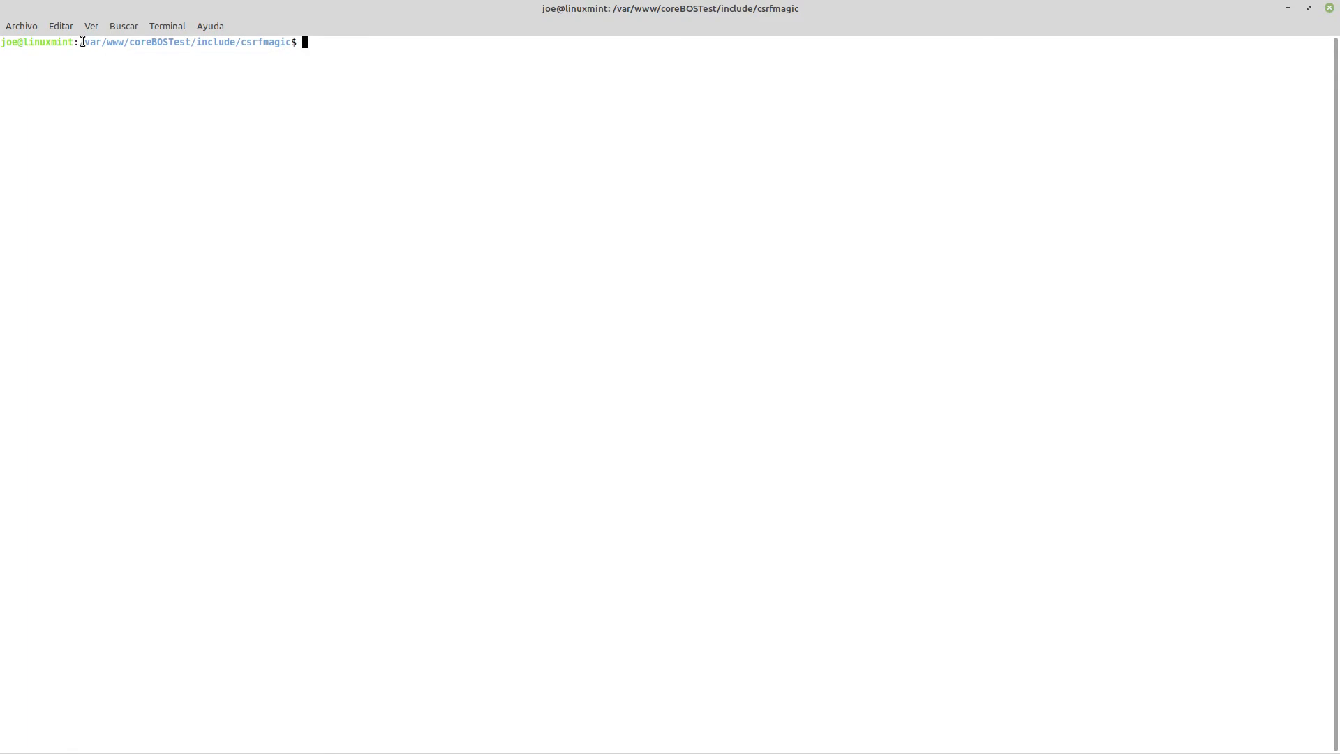
Step: Highlight the coreBOSTest install path and its include/csrfmagic subfolder in the terminal, and list the files in that folder
left_click_drag(84, 42, 190, 42)
left_click(203, 49)
left_click_drag(196, 44, 291, 45)
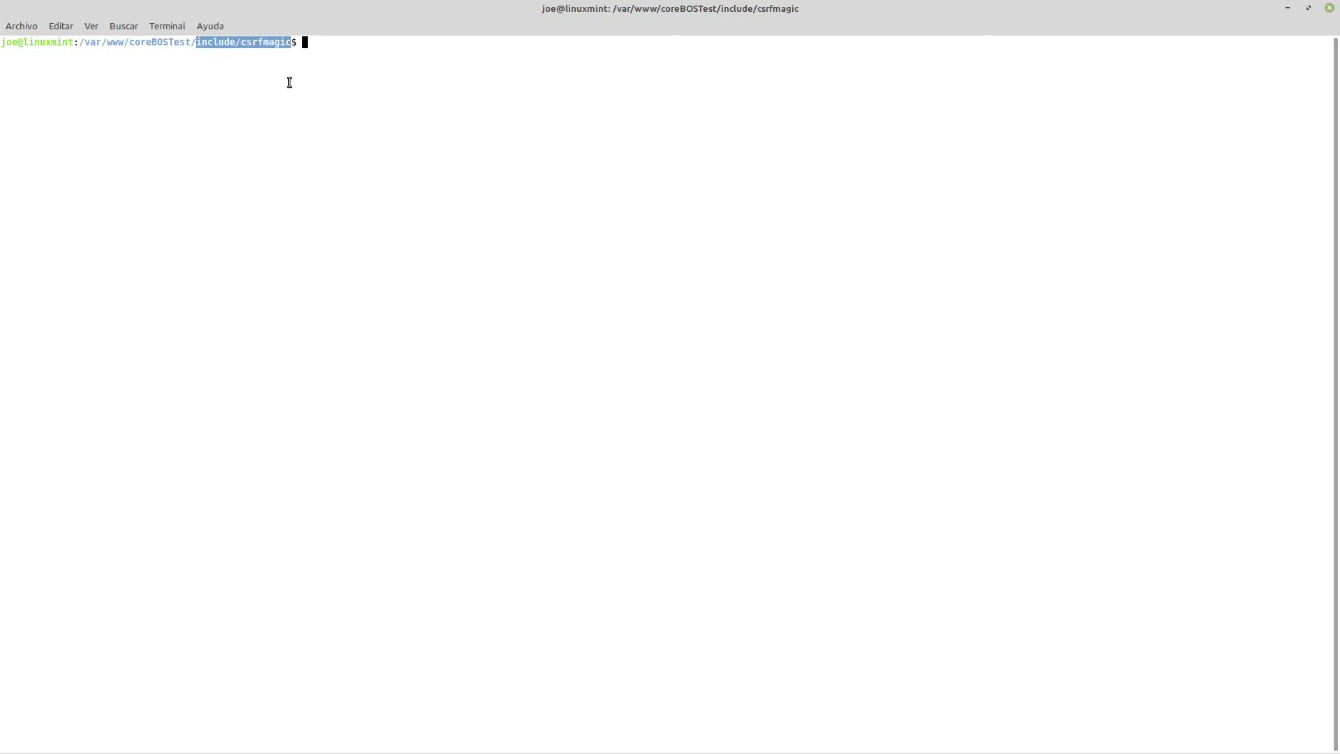
left_click(402, 176)
type("ll")
key("Return")
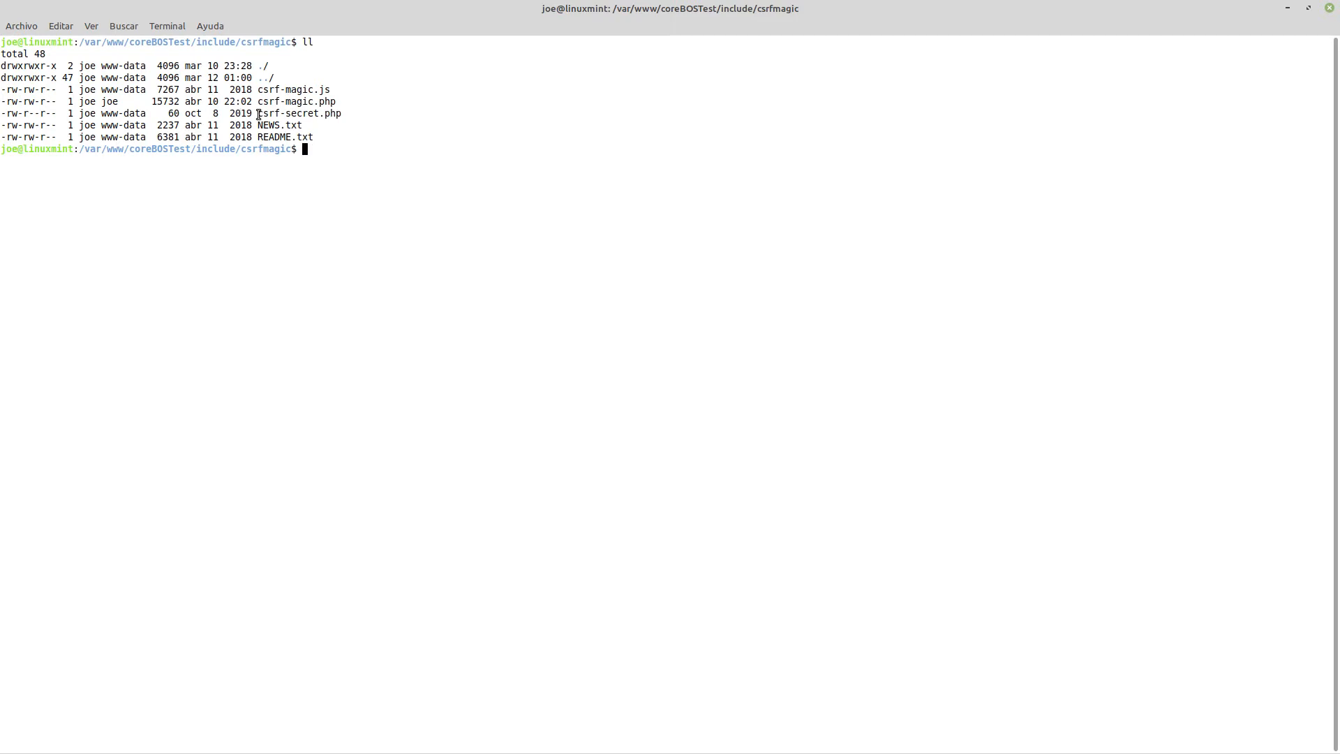
Step: Print the contents of csrf-secret.php and select the secret value
left_click_drag(258, 113, 341, 115)
key("ctrl+c")
type("cat")
middle_click(549, 247)
key("Return")
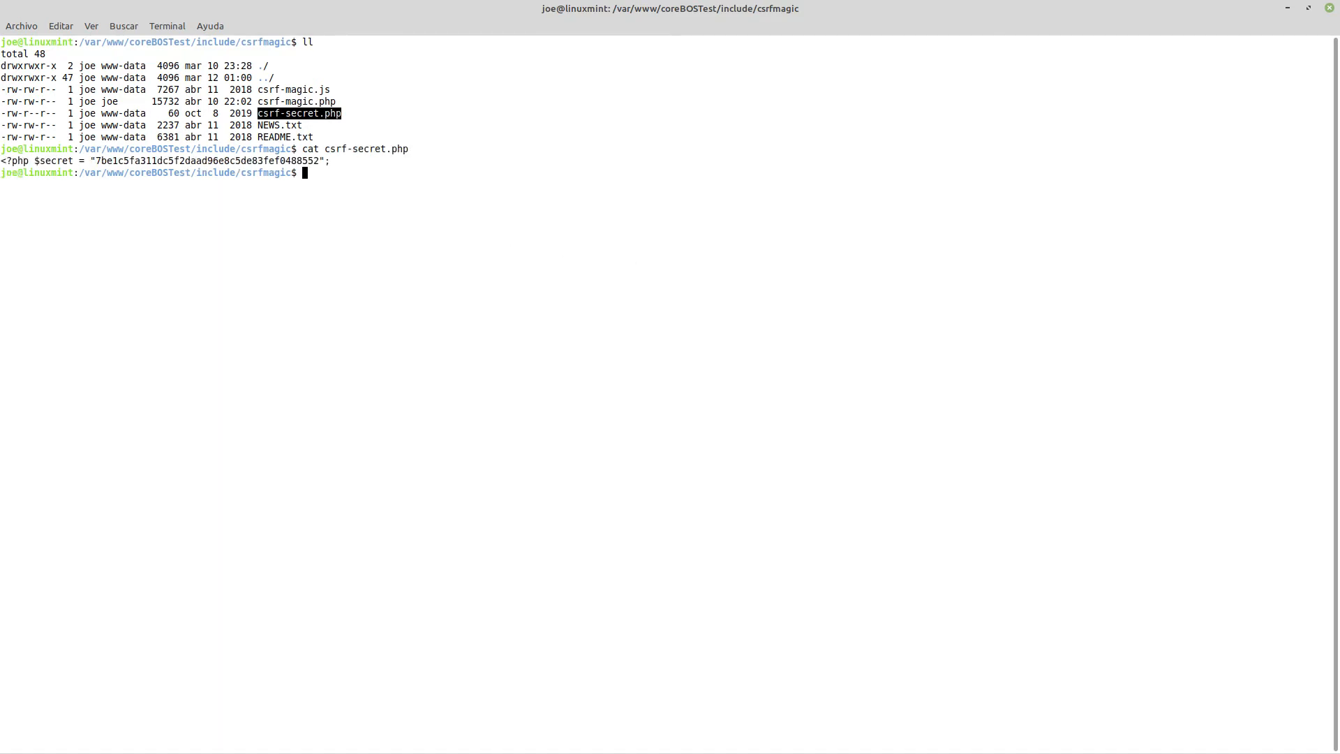
double_click(187, 154)
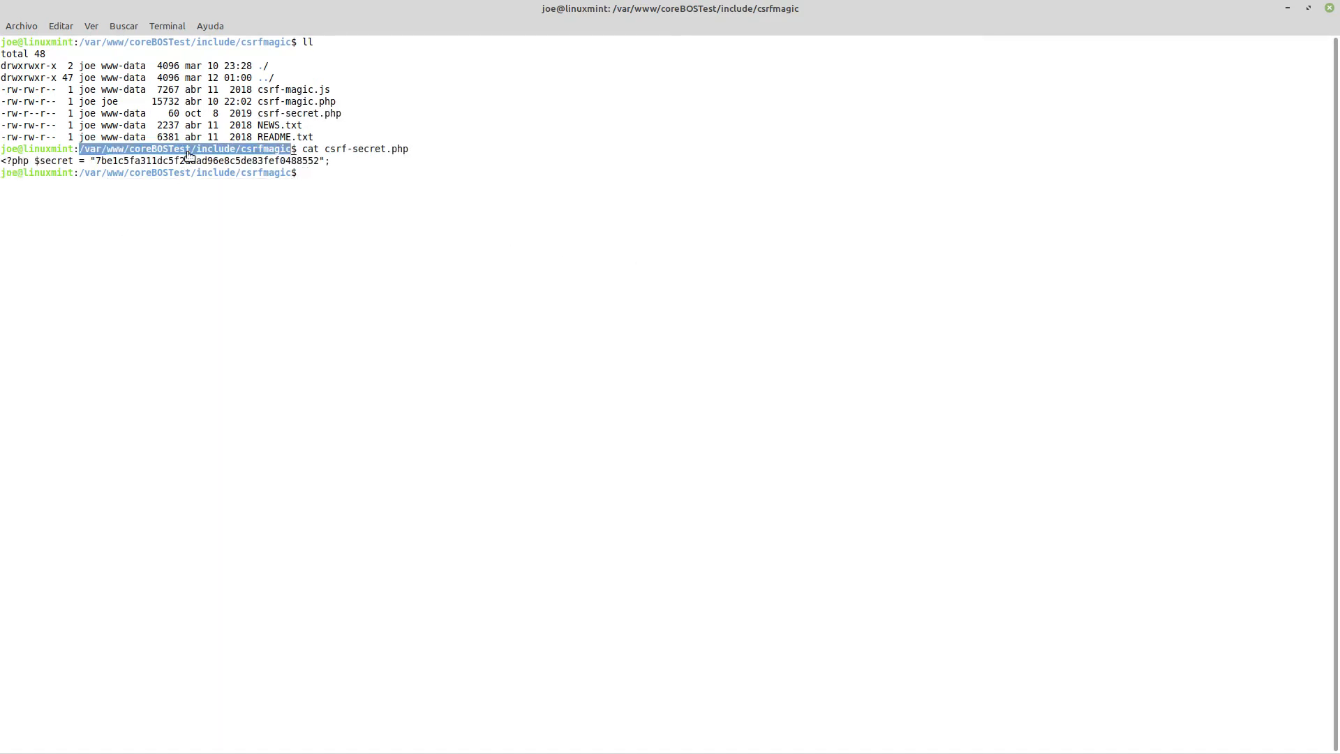
double_click(186, 161)
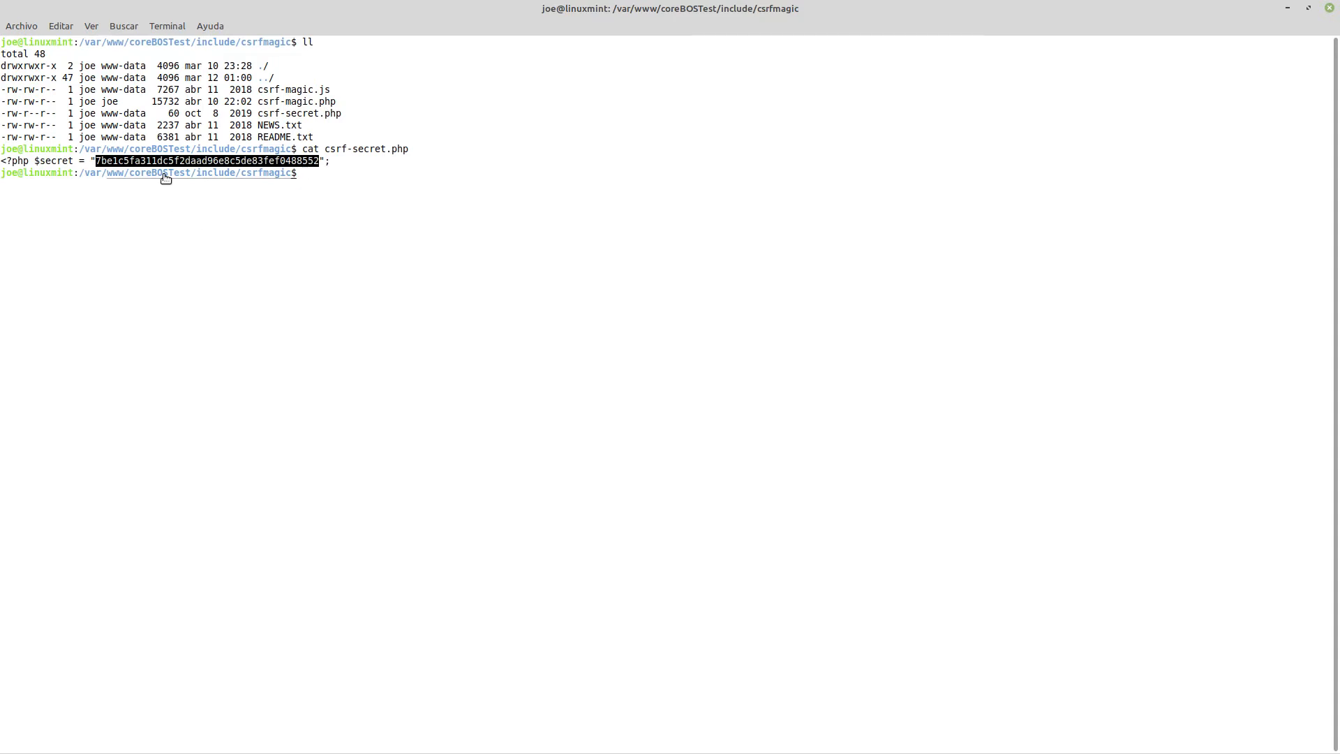
Step: Glance at the extension configuration and Visual Studio Code, return to the terminal, and highlight the include/csrfmagic path and the csrf-magic.php file
left_click(1287, 7)
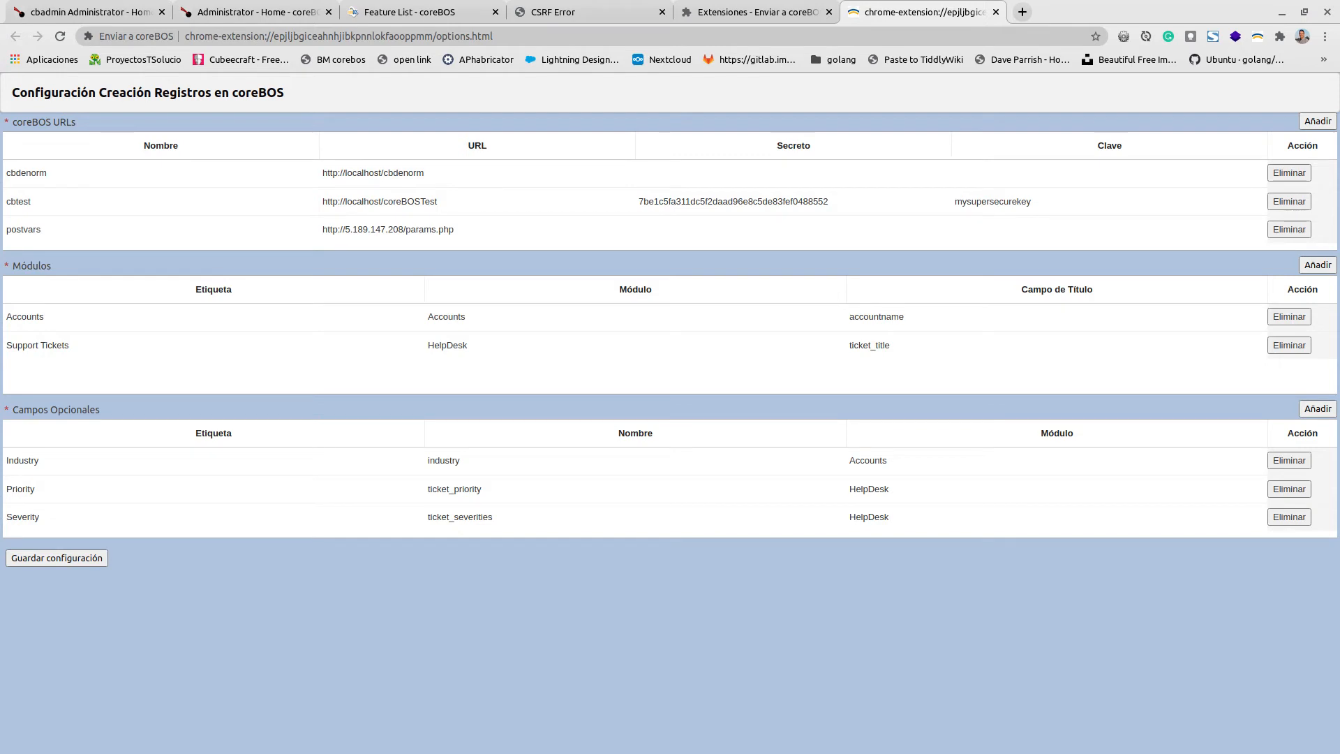
key("alt+Tab")
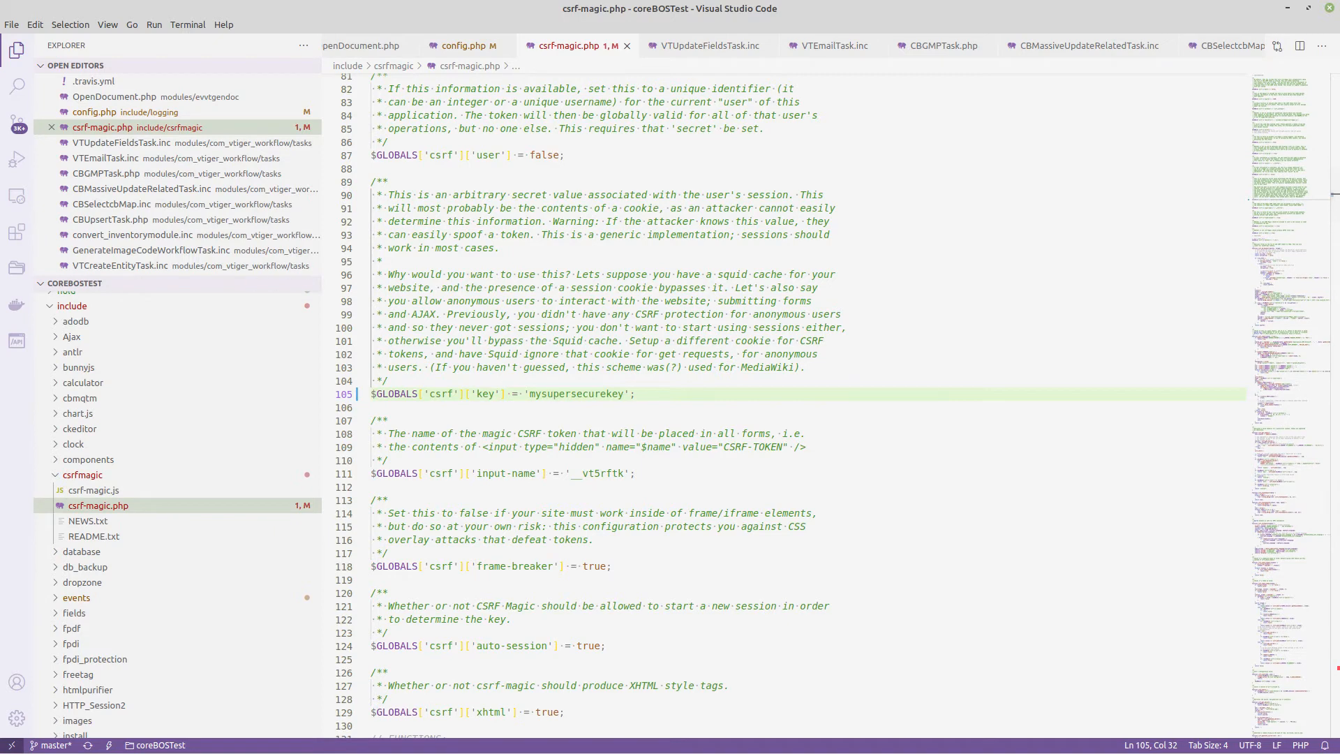
key("alt+Tab")
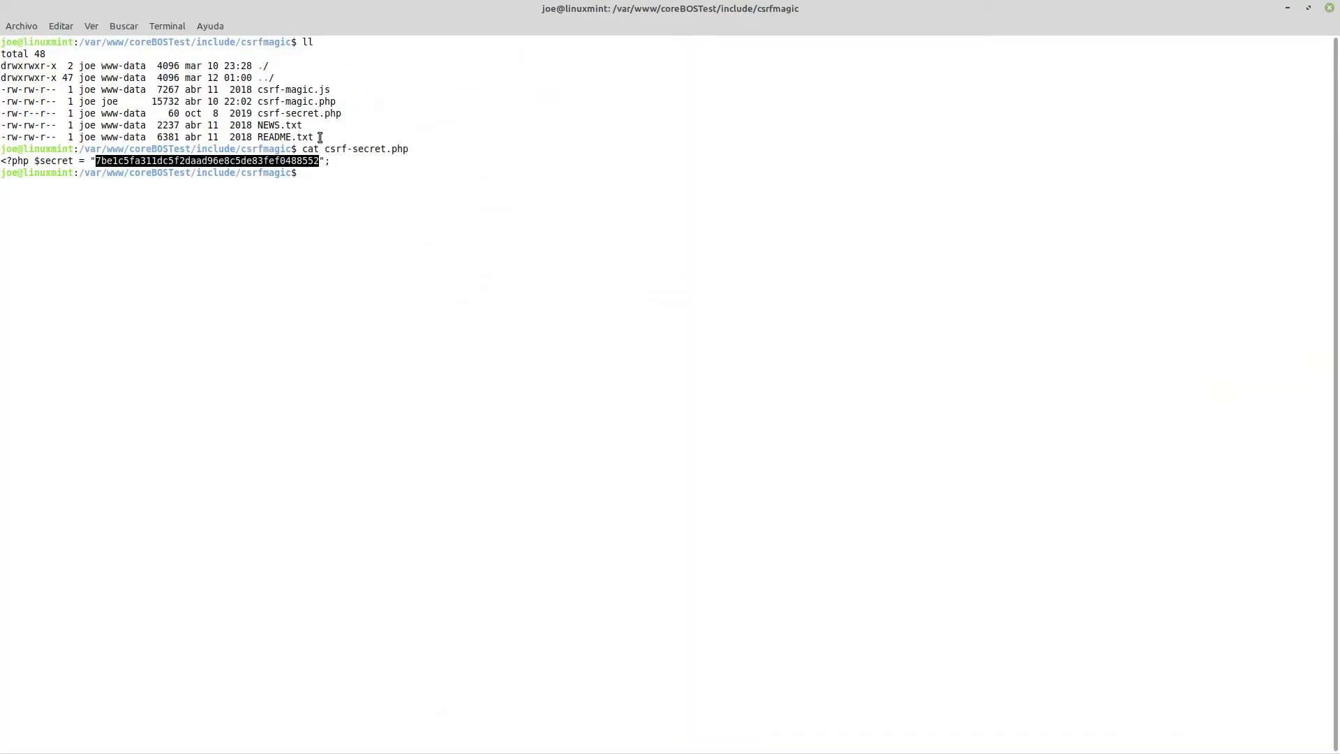
left_click_drag(198, 43, 293, 43)
left_click(353, 165)
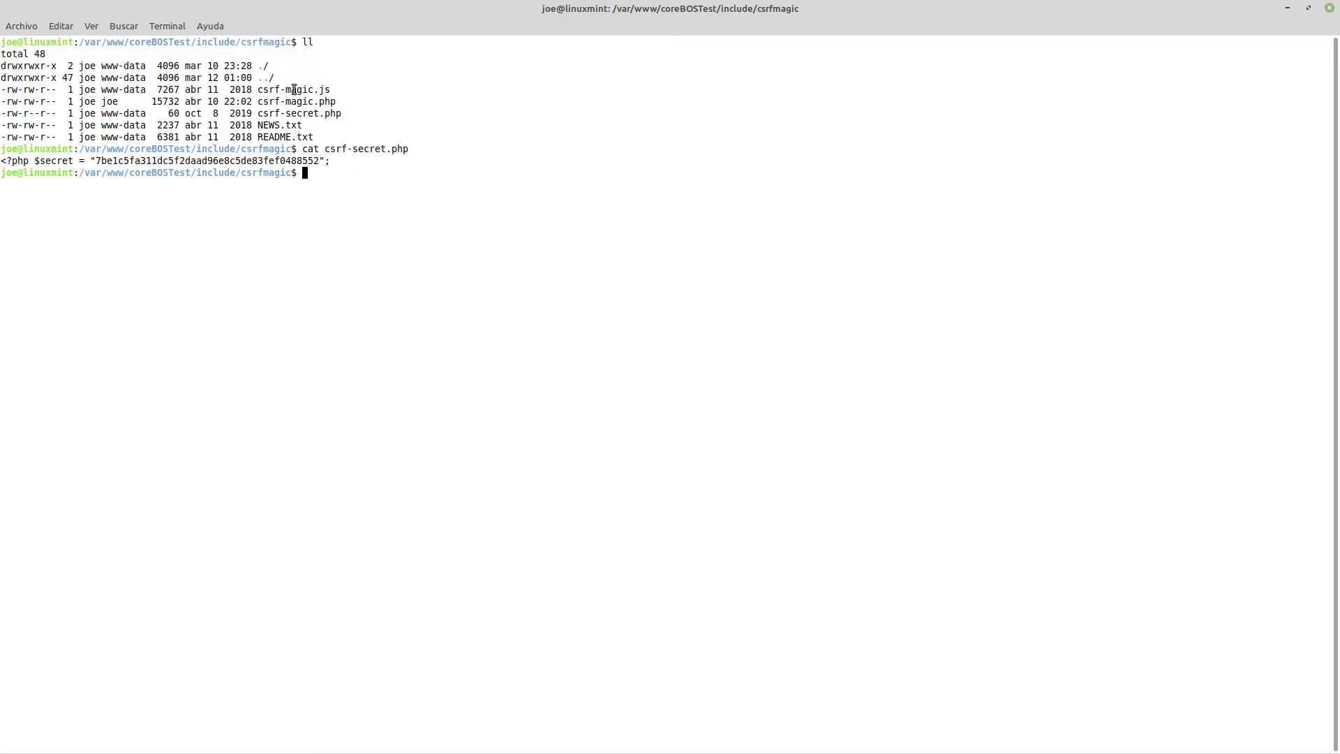
double_click(279, 103)
Step: Switch to Visual Studio Code and highlight the csrf key setting and its value on line 105 of csrf-magic.php
key("alt+Tab")
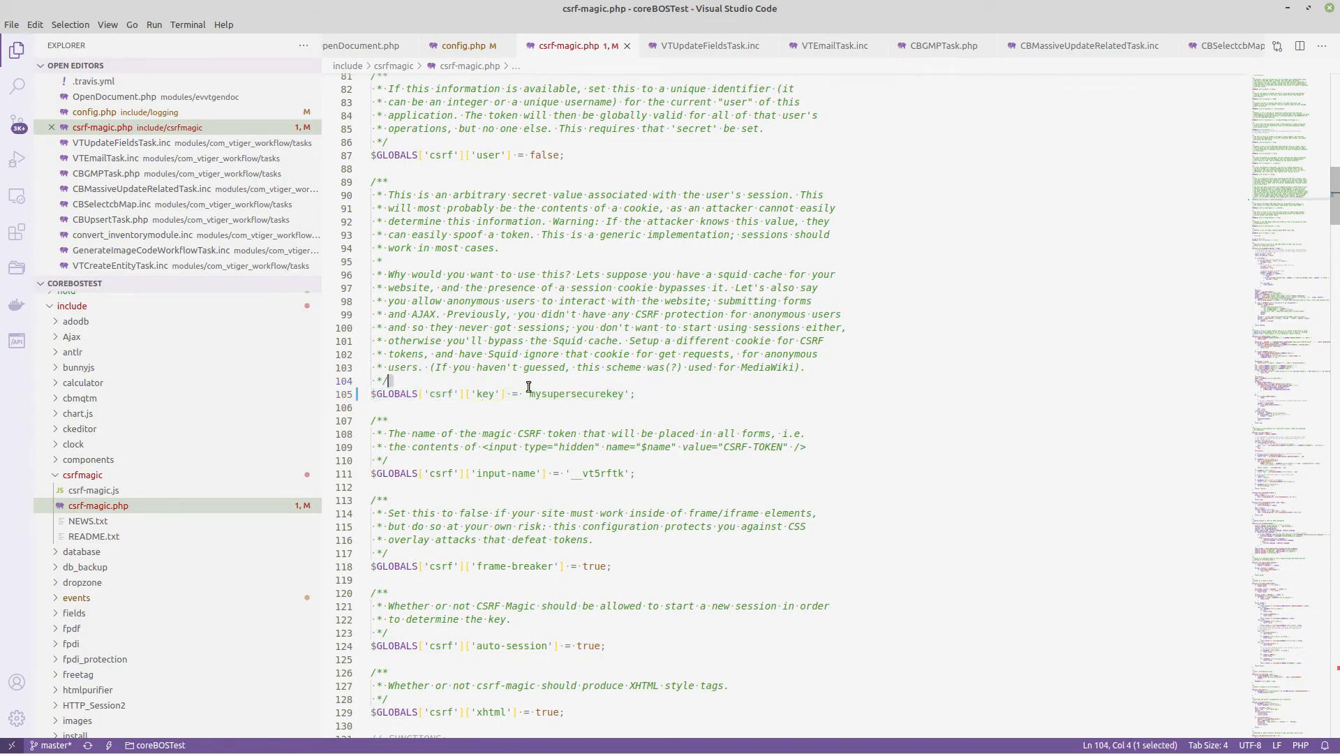
left_click_drag(377, 394, 665, 404)
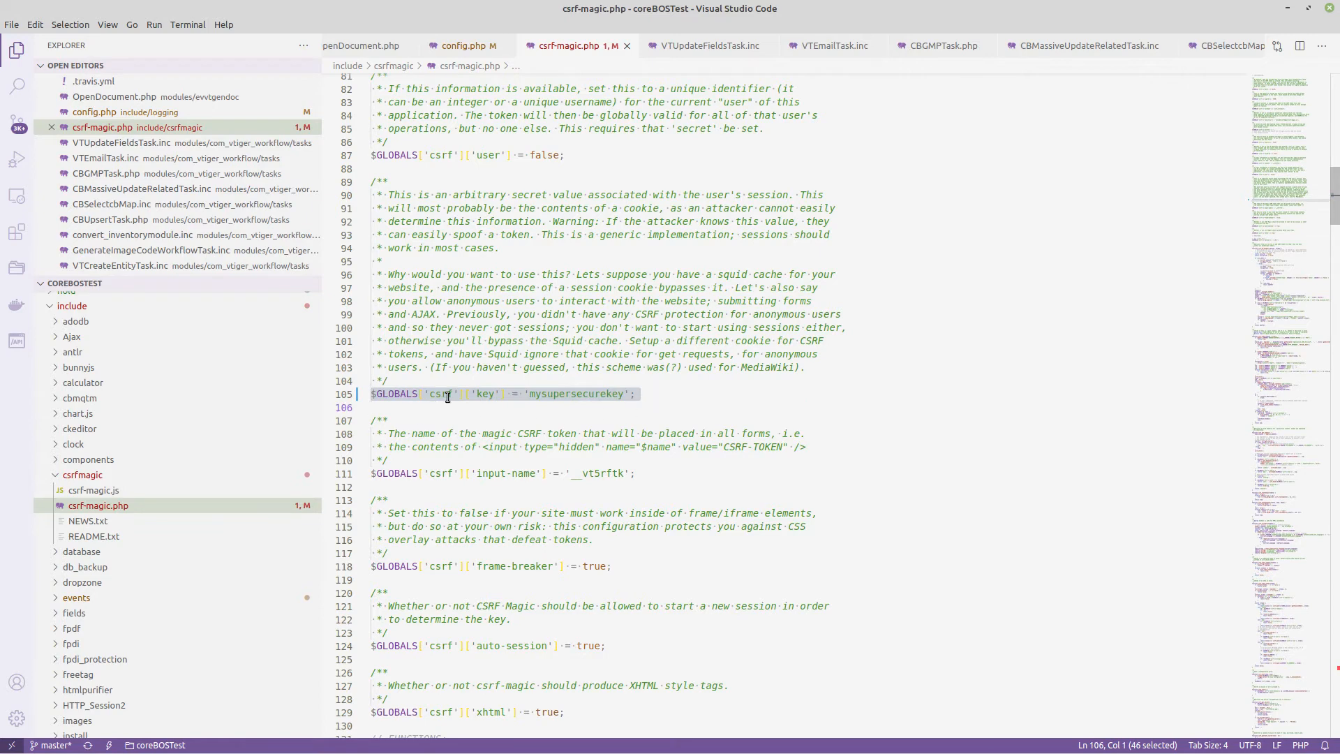
double_click(482, 395)
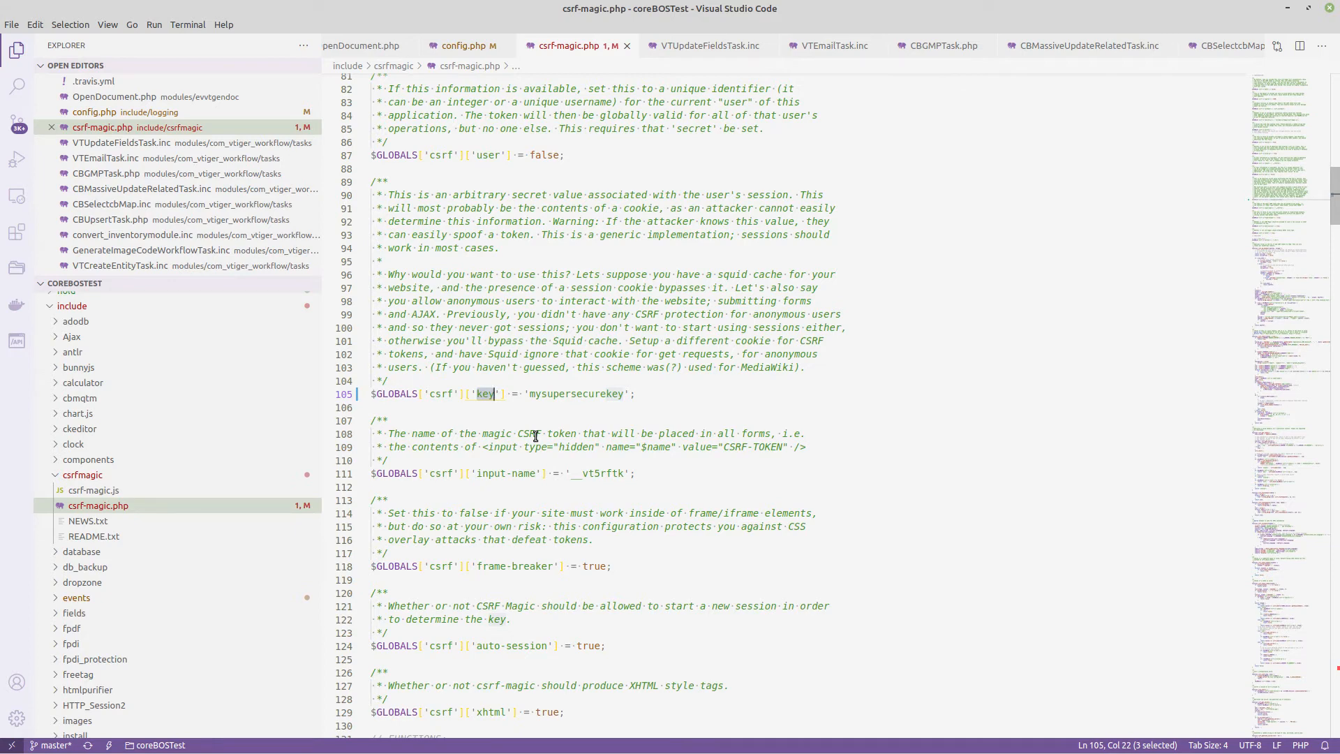
double_click(568, 394)
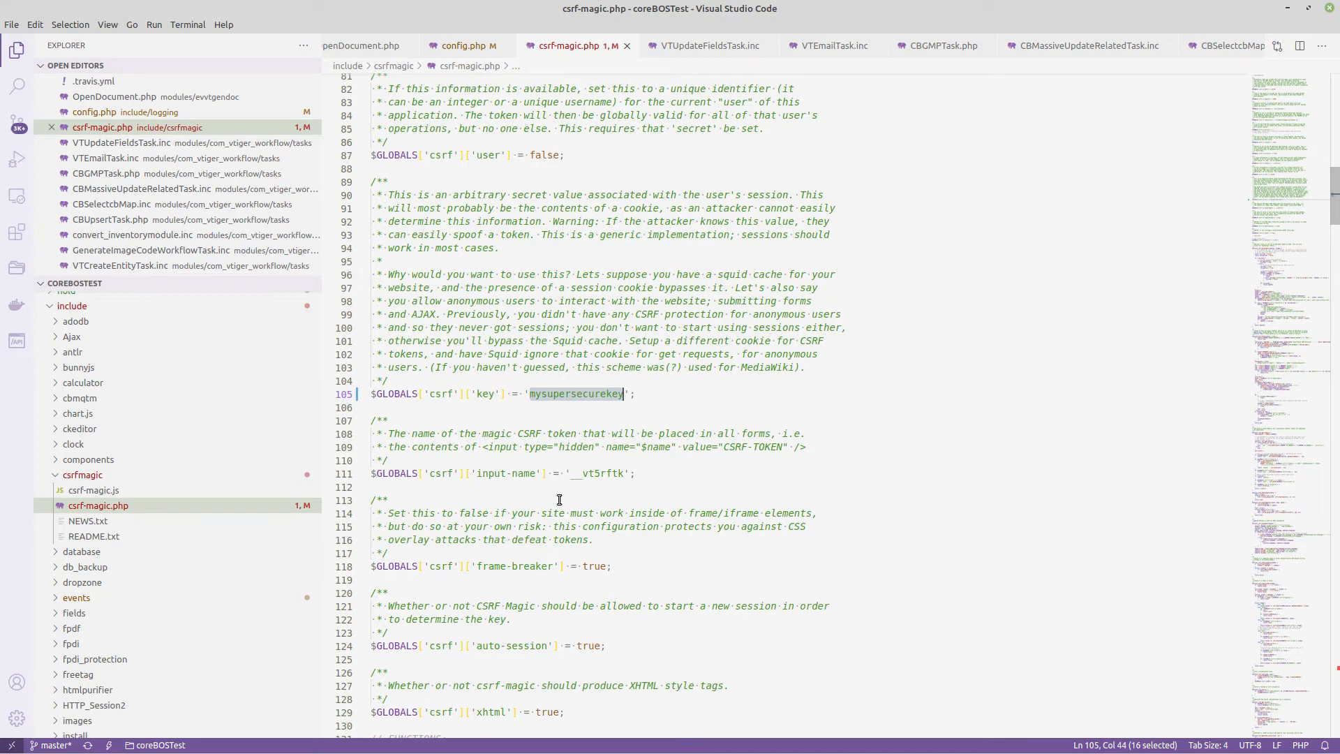
left_click(1284, 8)
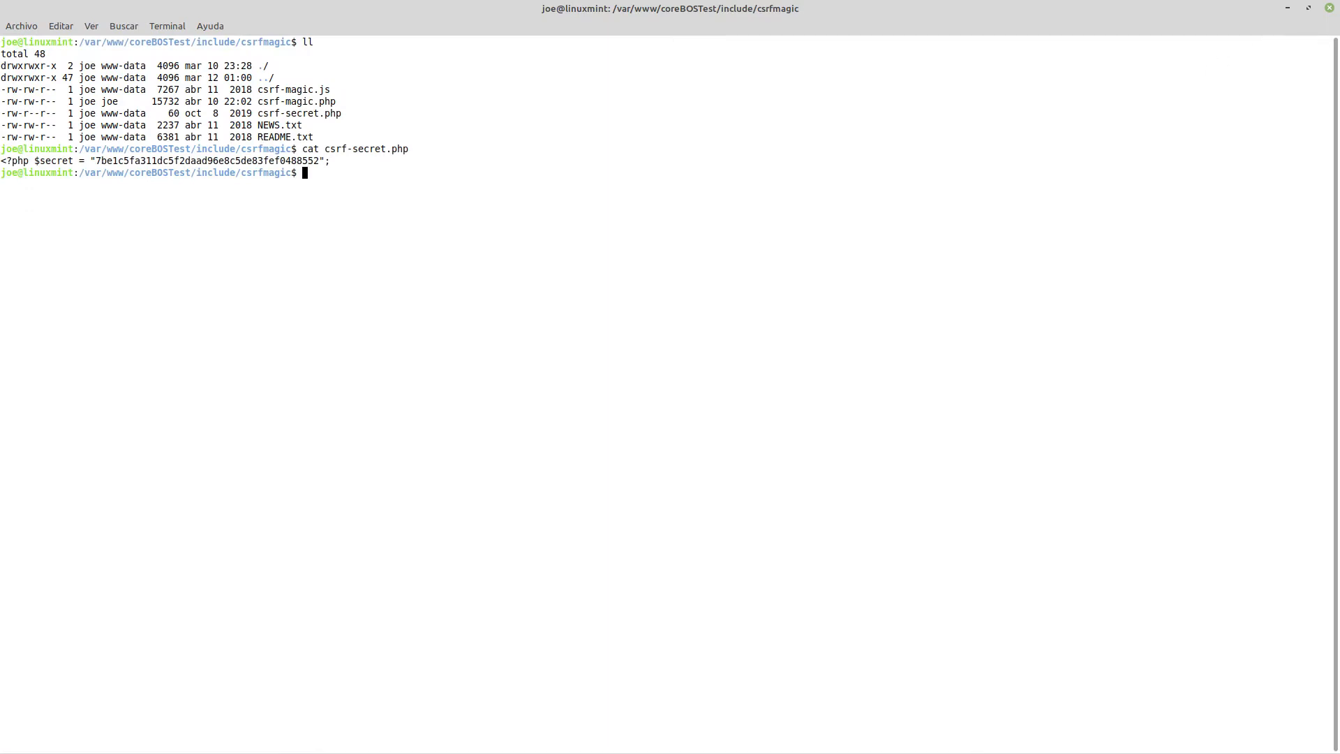
Step: Switch back to the browser and close the CSRF Error page
key("alt+Tab")
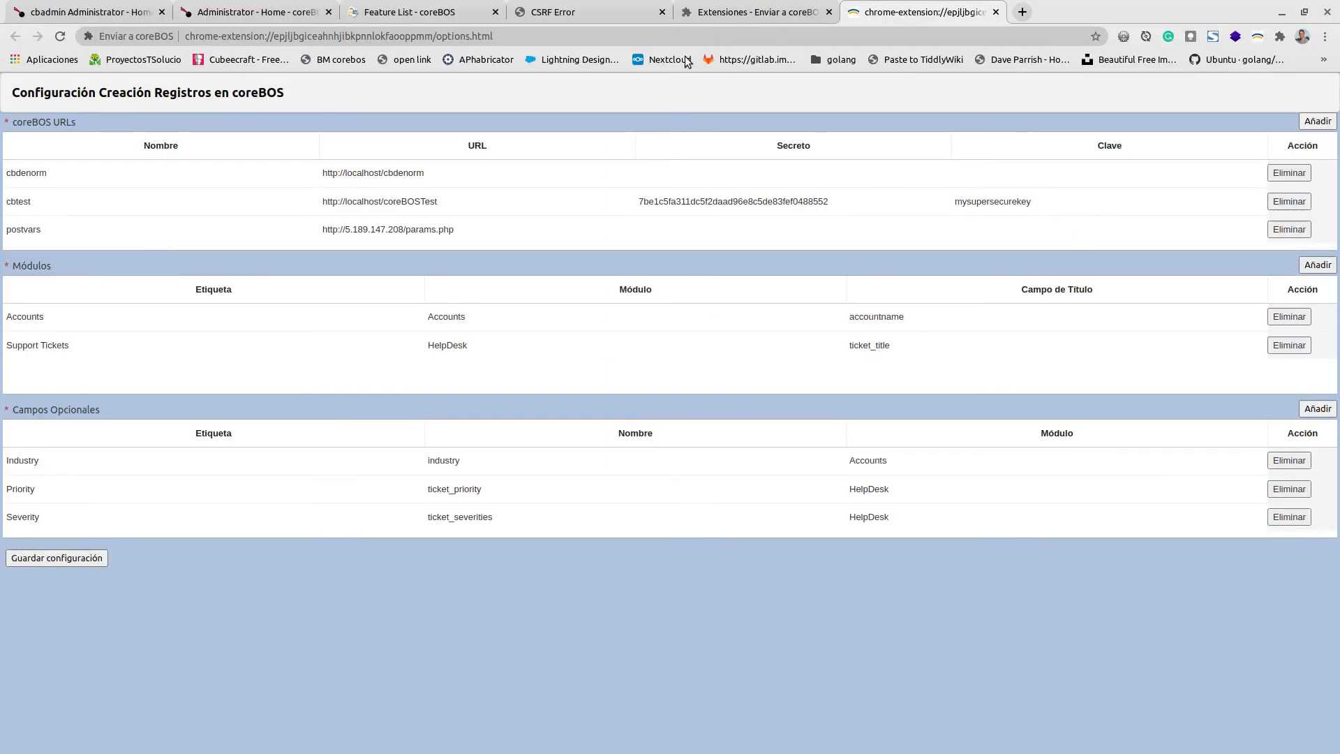
left_click(617, 14)
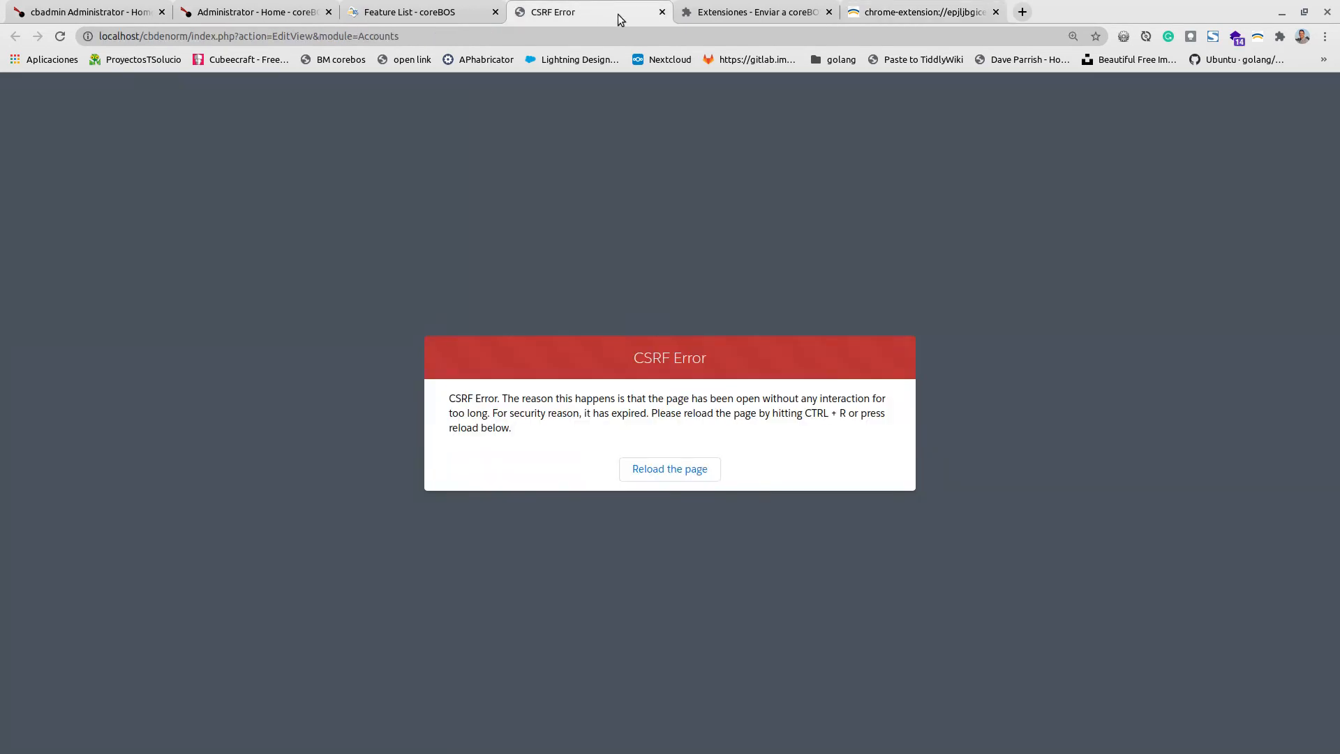
left_click(661, 12)
Step: Reopen the Crear registro form on the Feature List page and set the industry to Banking
left_click(401, 10)
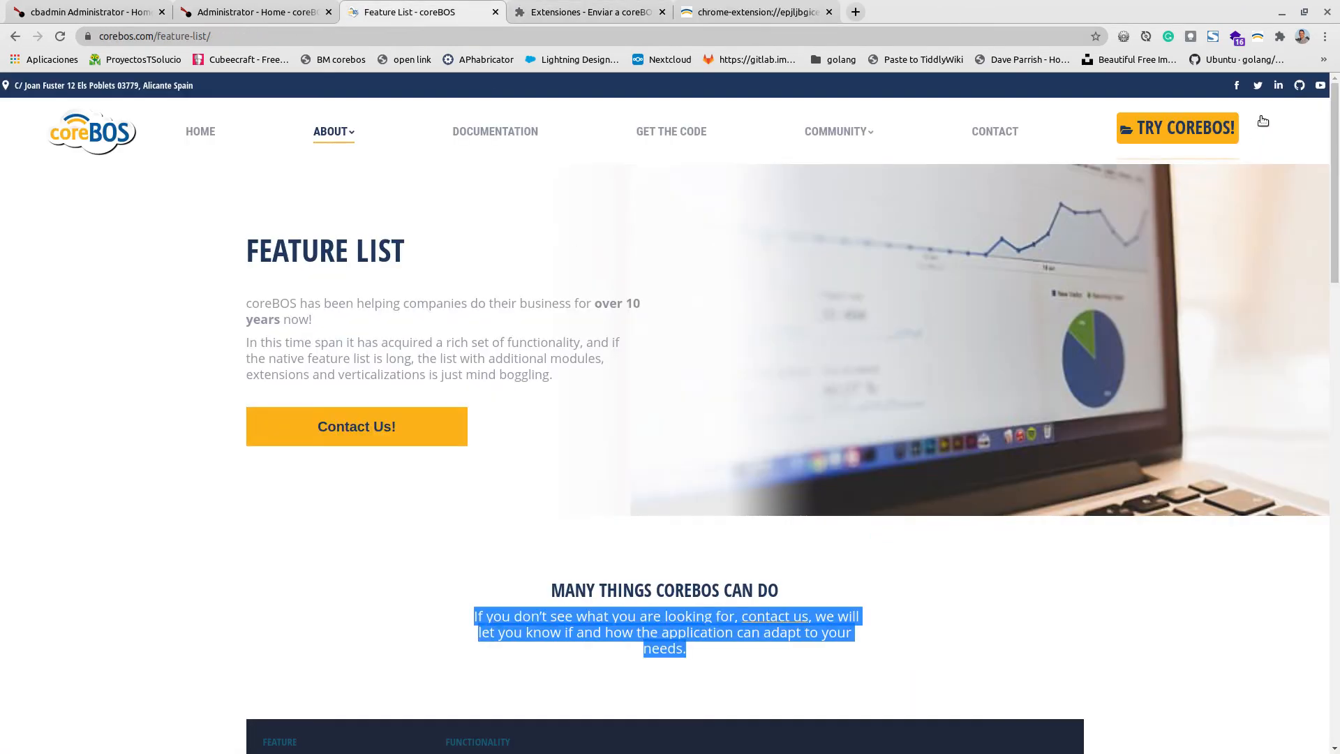
left_click(1258, 35)
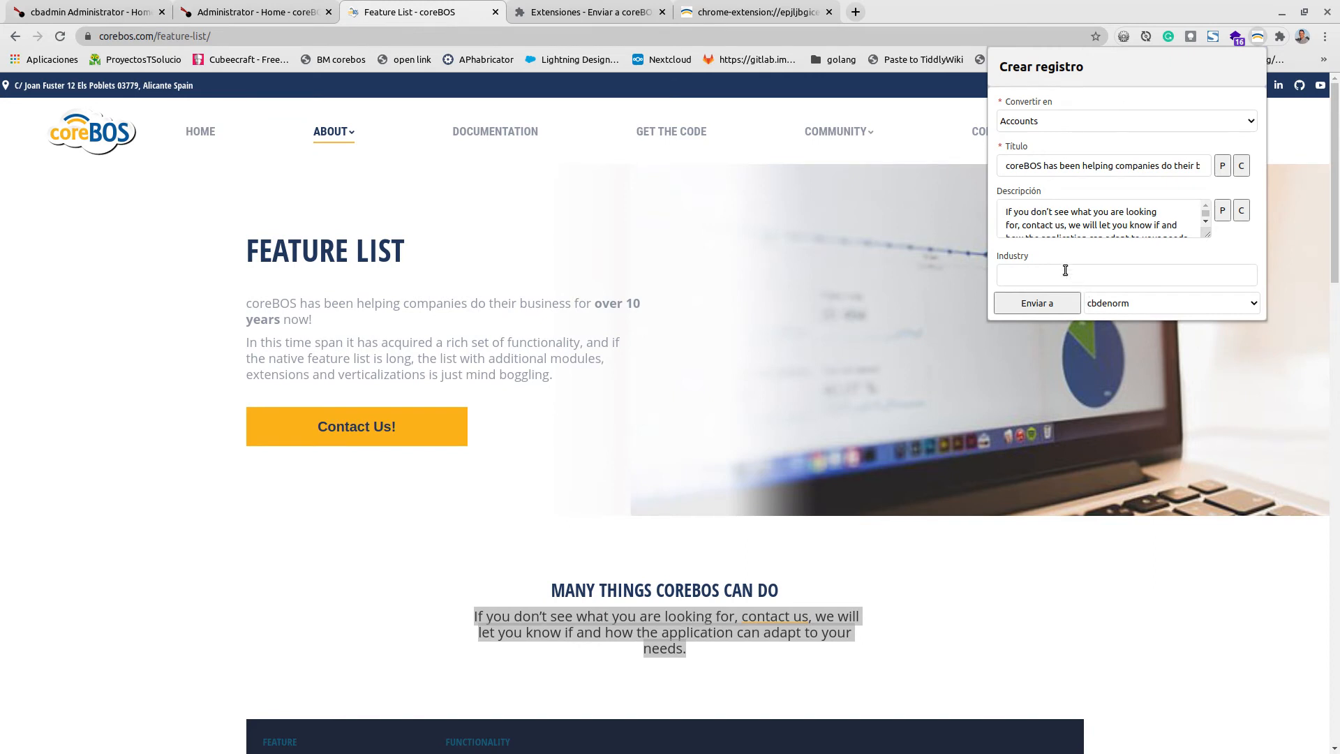
left_click(1065, 272)
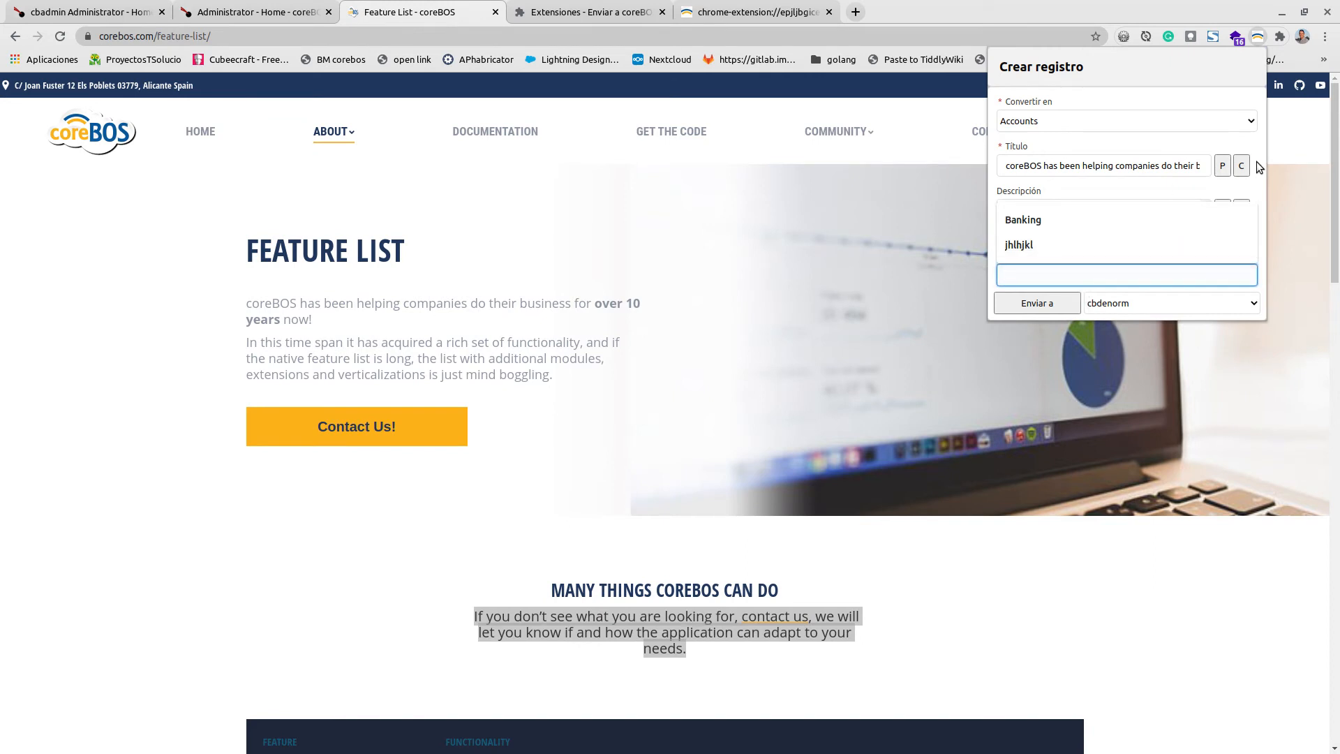
left_click(1259, 183)
left_click(1040, 272)
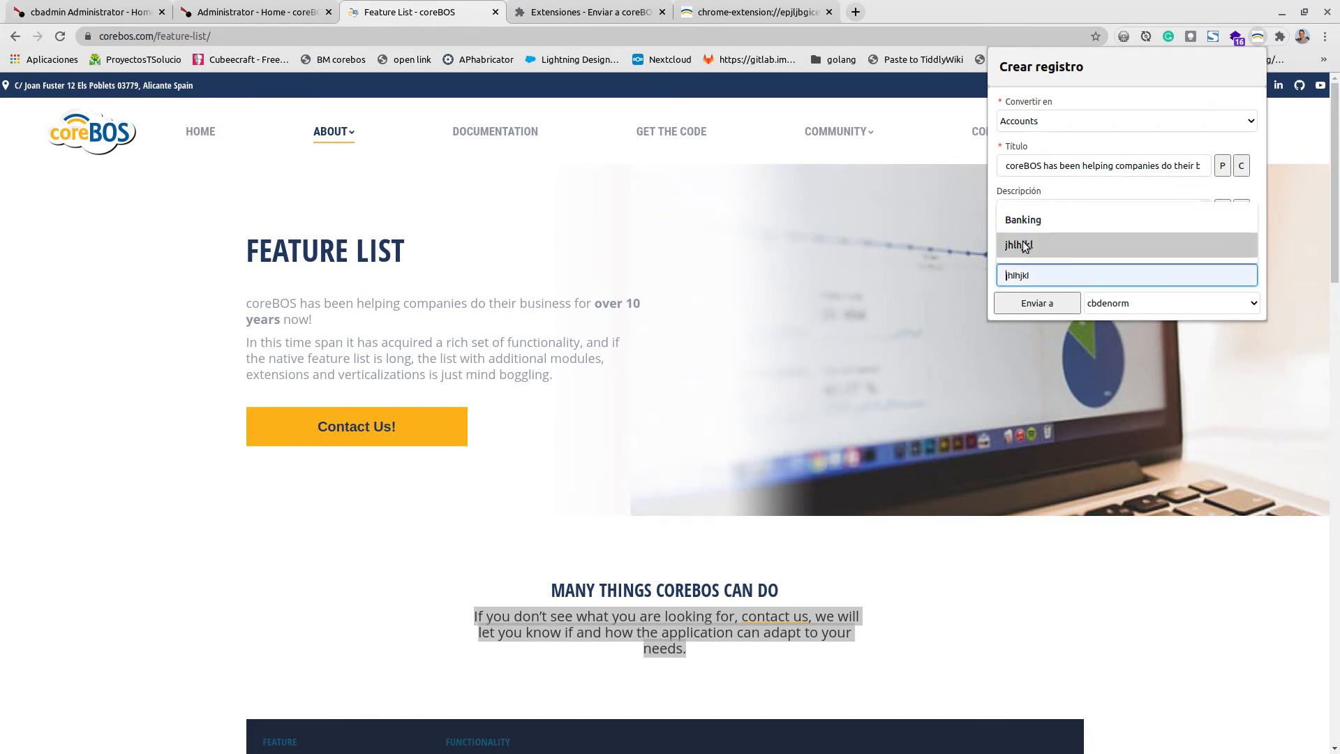
left_click(1024, 219)
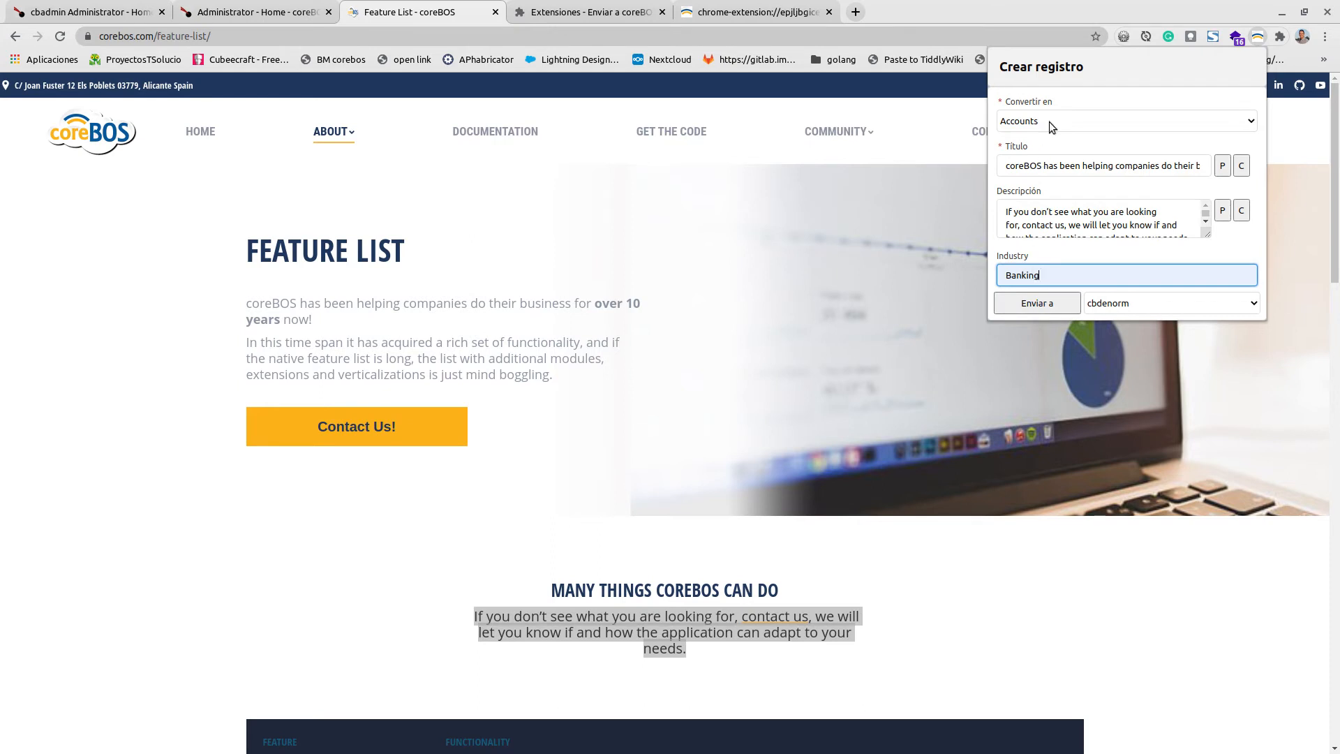
Step: Choose cbtest as the destination and send the Accounts record to it
left_click(1169, 301)
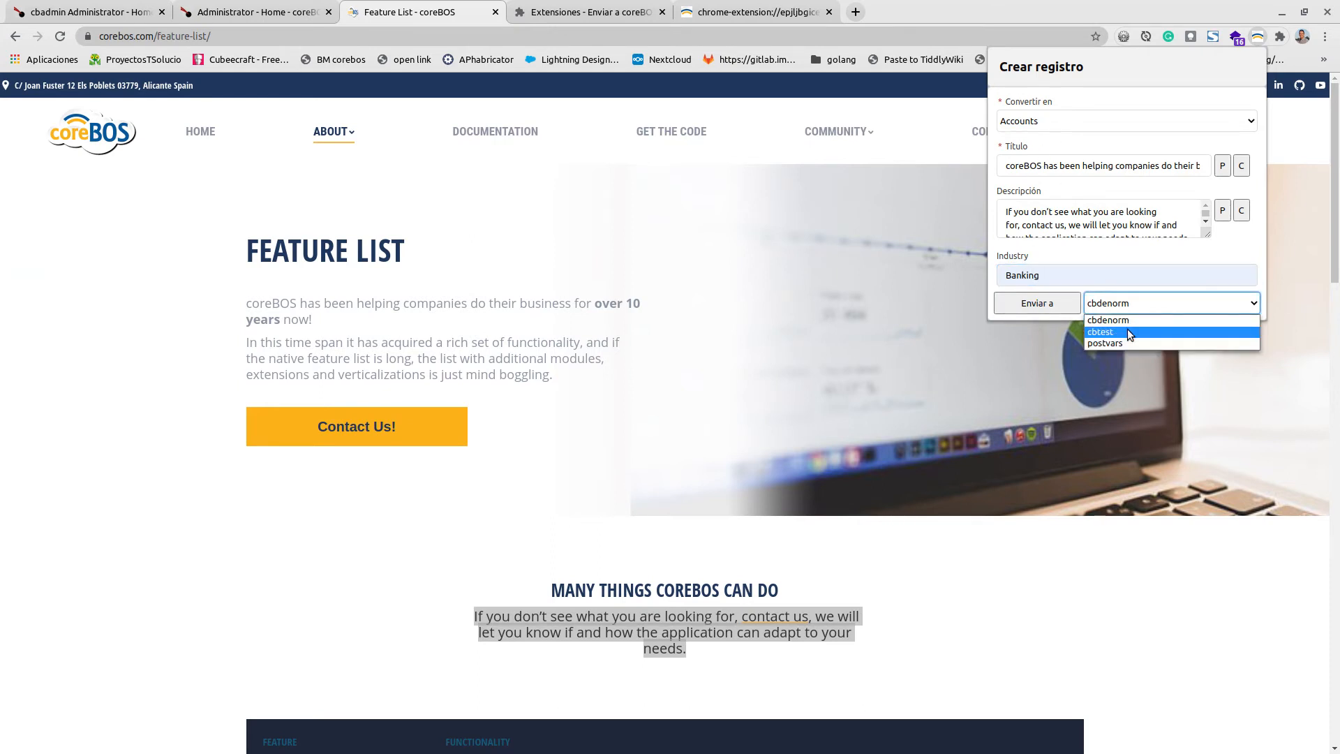
left_click(1127, 329)
left_click(1050, 301)
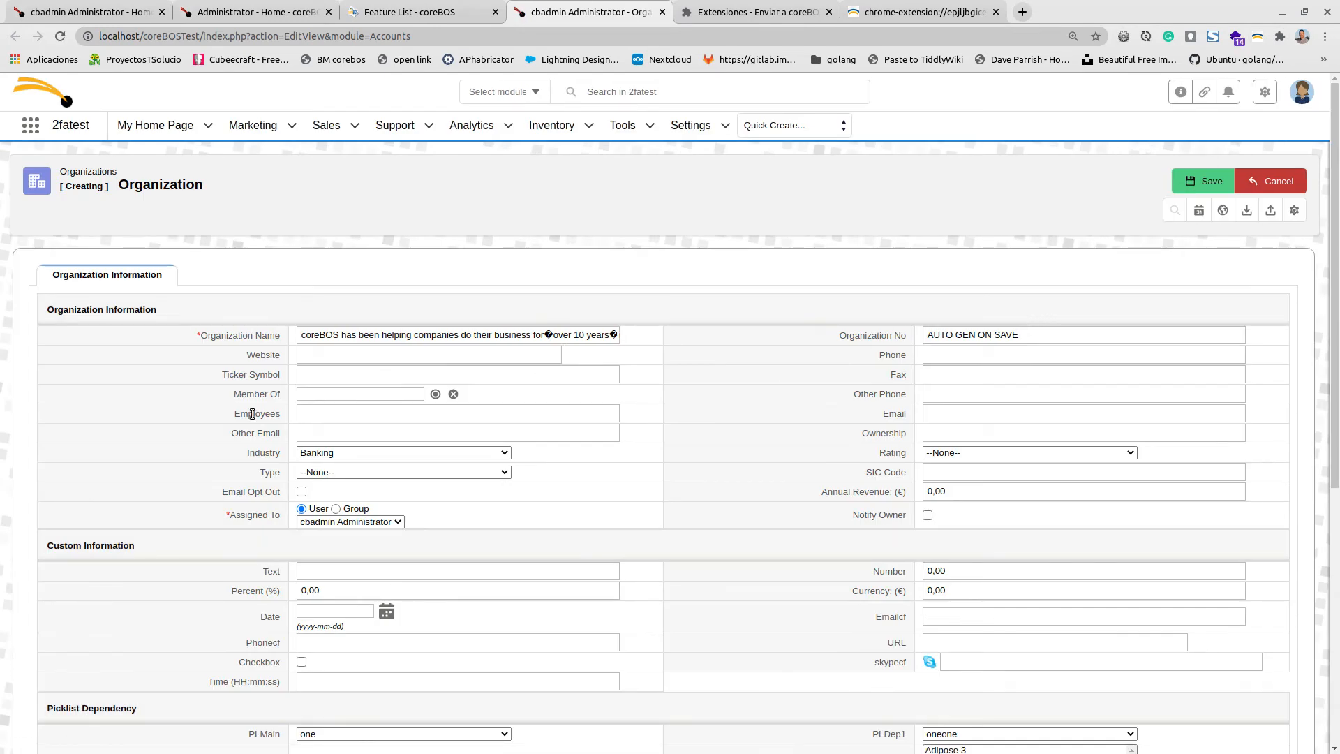
Step: Review the organization name, industry and description carried over into the new Organization form
left_click_drag(320, 335, 534, 335)
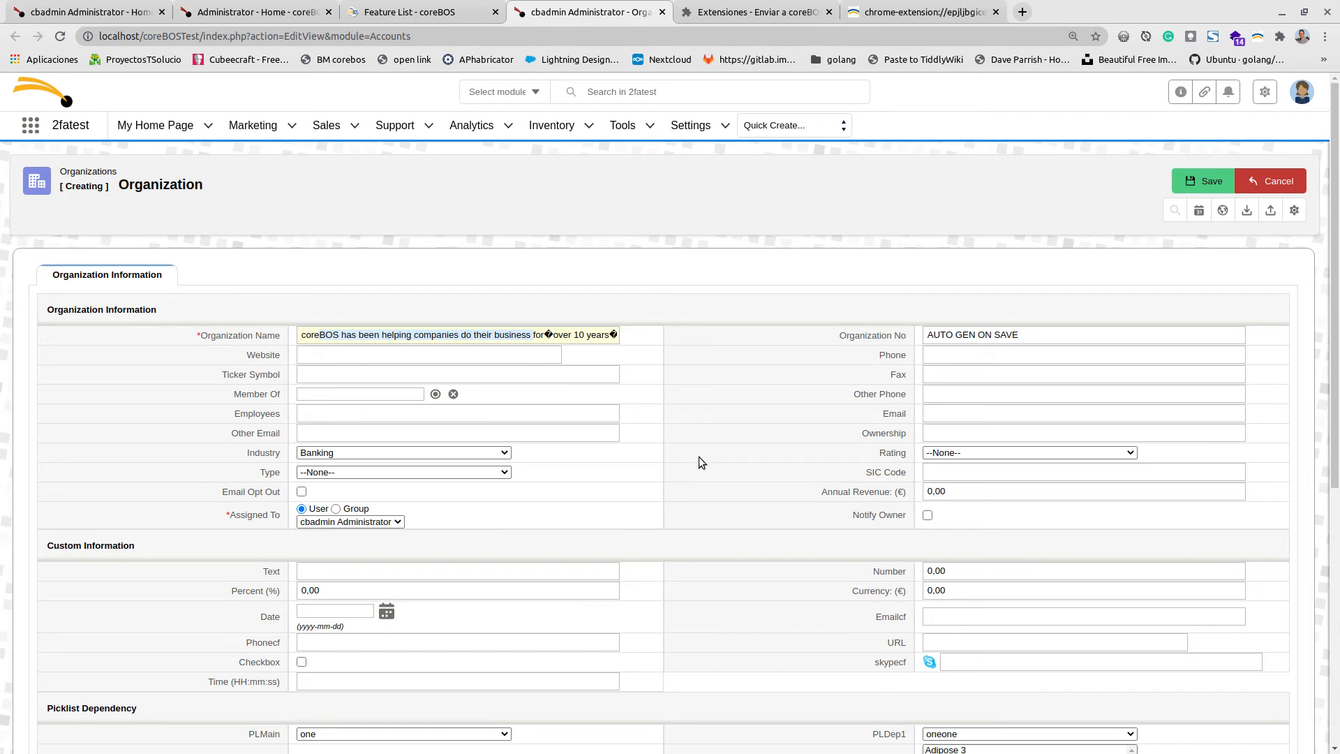
scroll(698, 457, "down", 3)
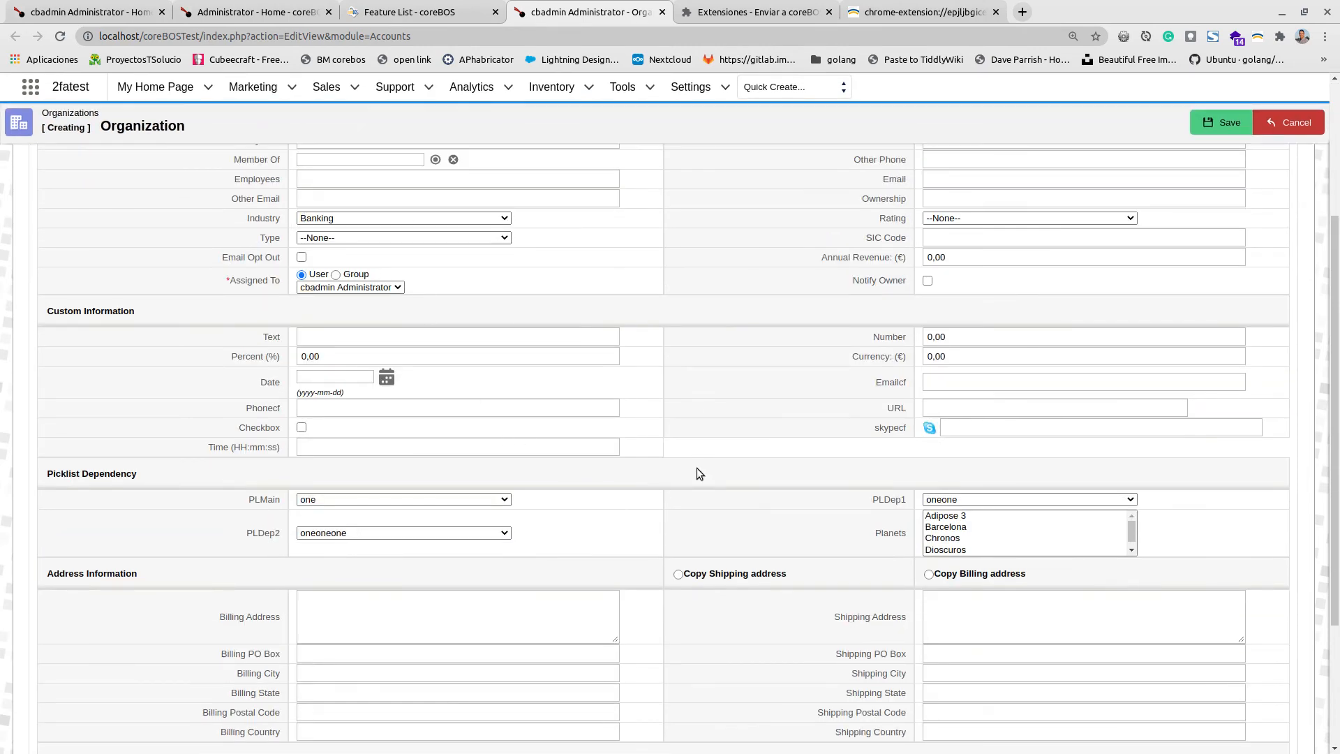
scroll(696, 467, "down", 3)
left_click(440, 642)
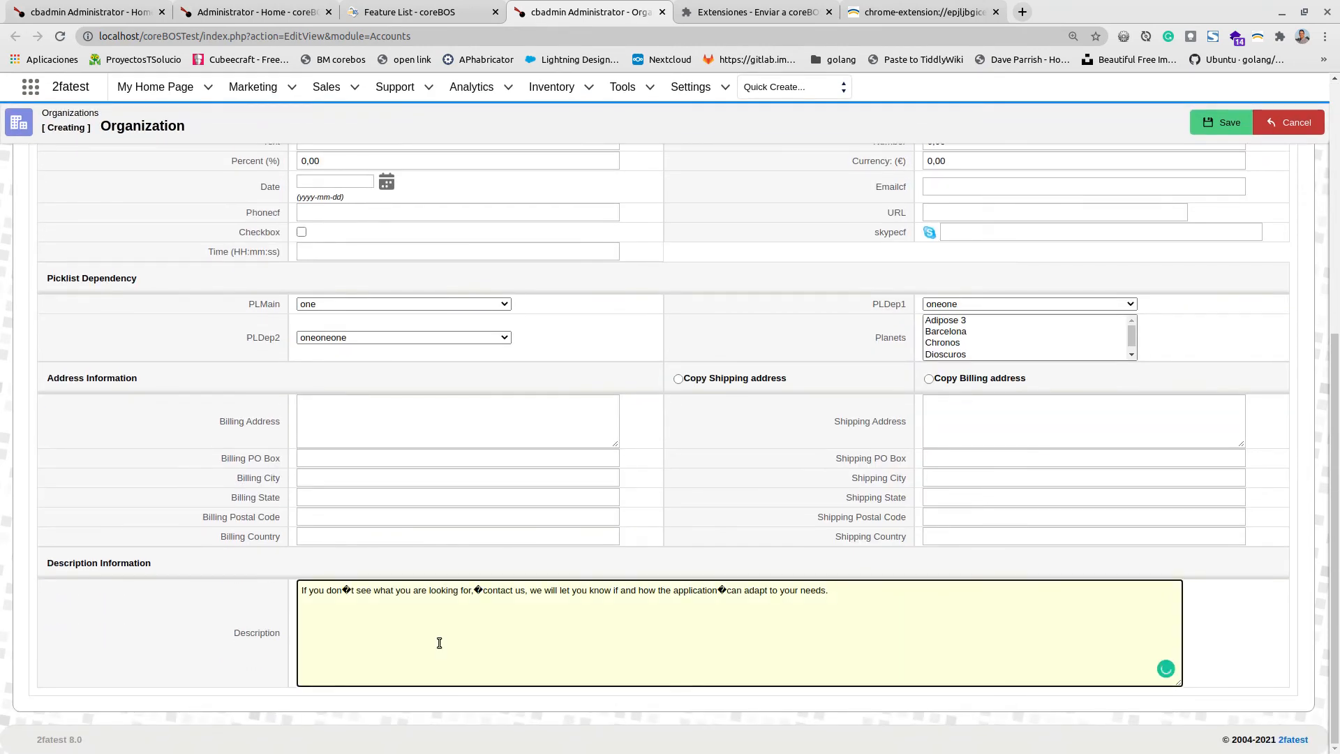
scroll(706, 569, "up", 3)
scroll(712, 561, "up", 2)
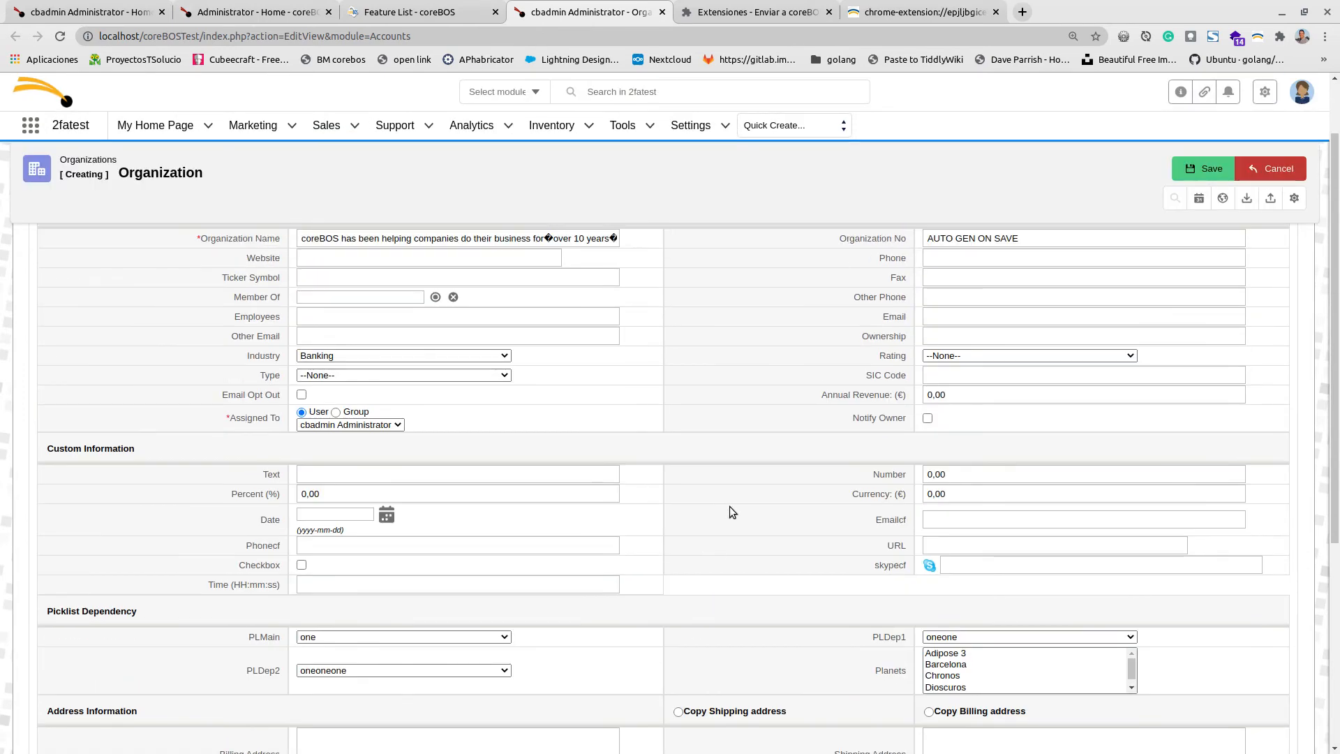
Step: From the extension configuration page, preview the Crear registro form with the record type set to Support Tickets, and close it
left_click(900, 12)
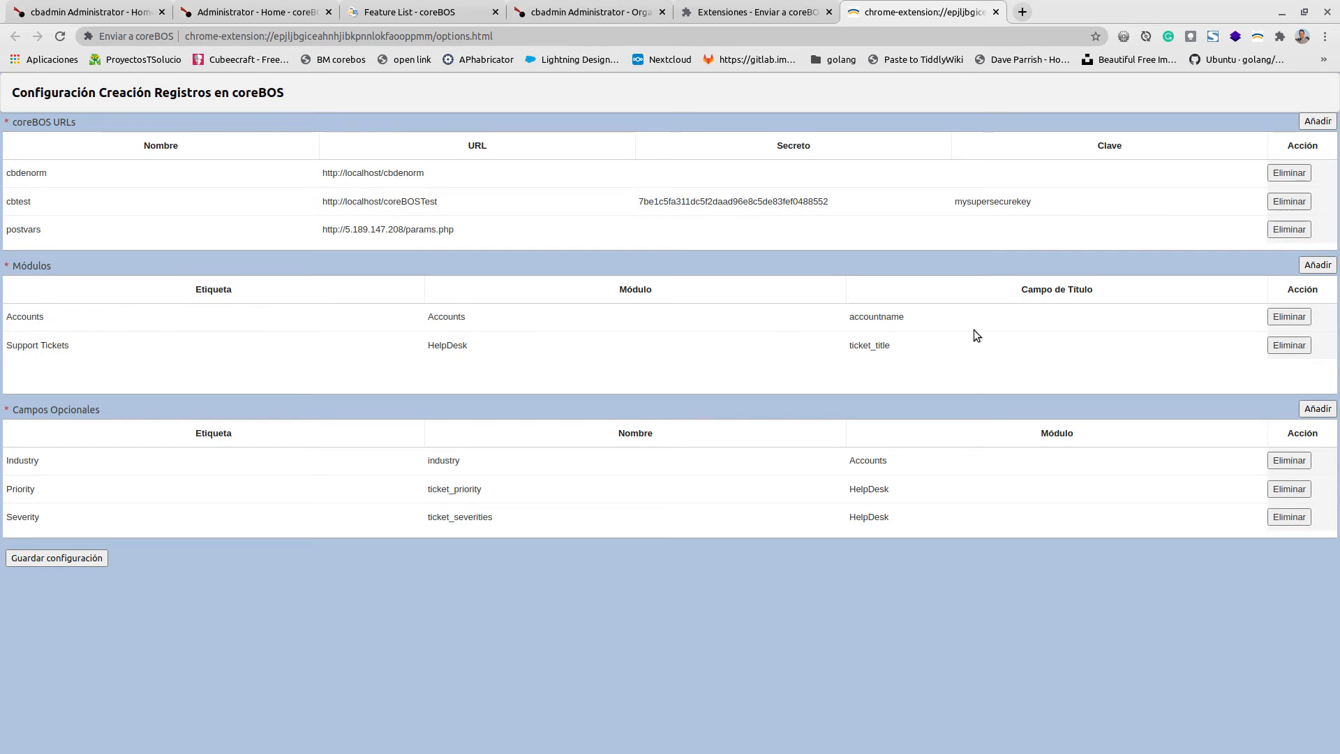
left_click(1257, 35)
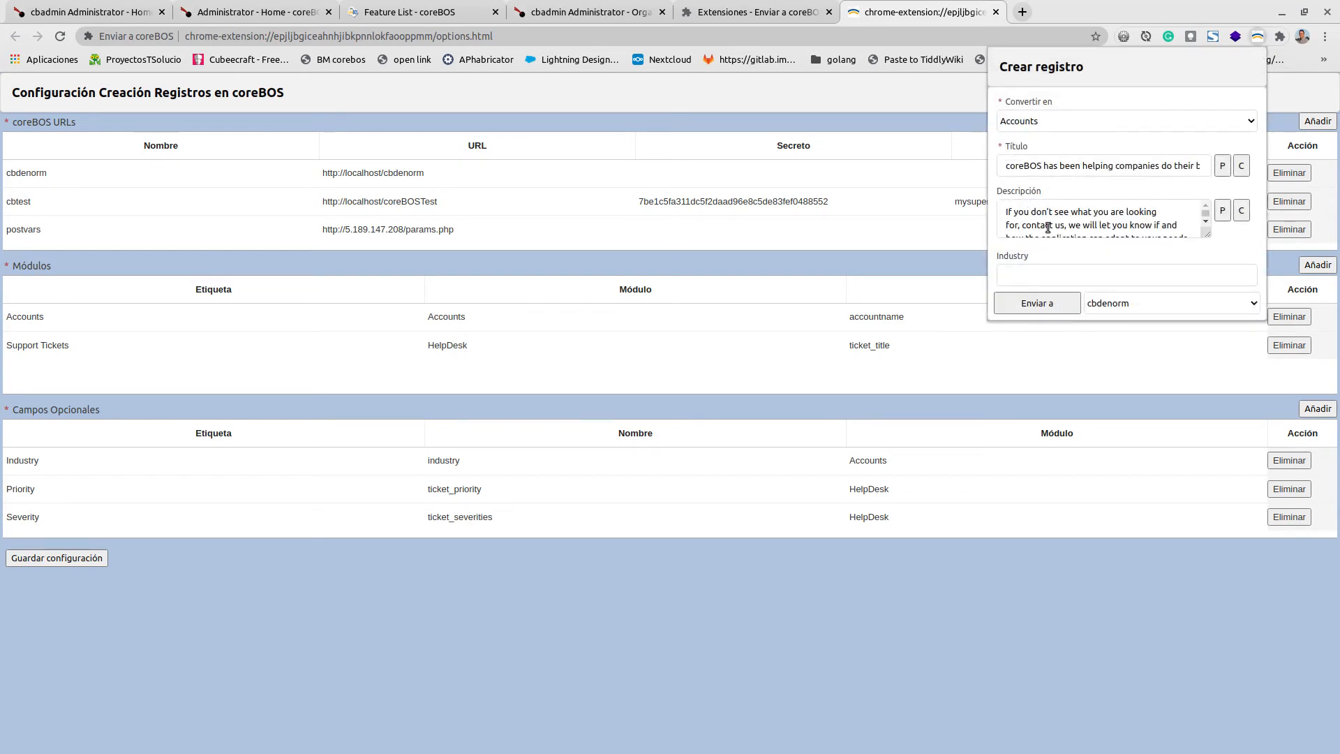
left_click(1056, 120)
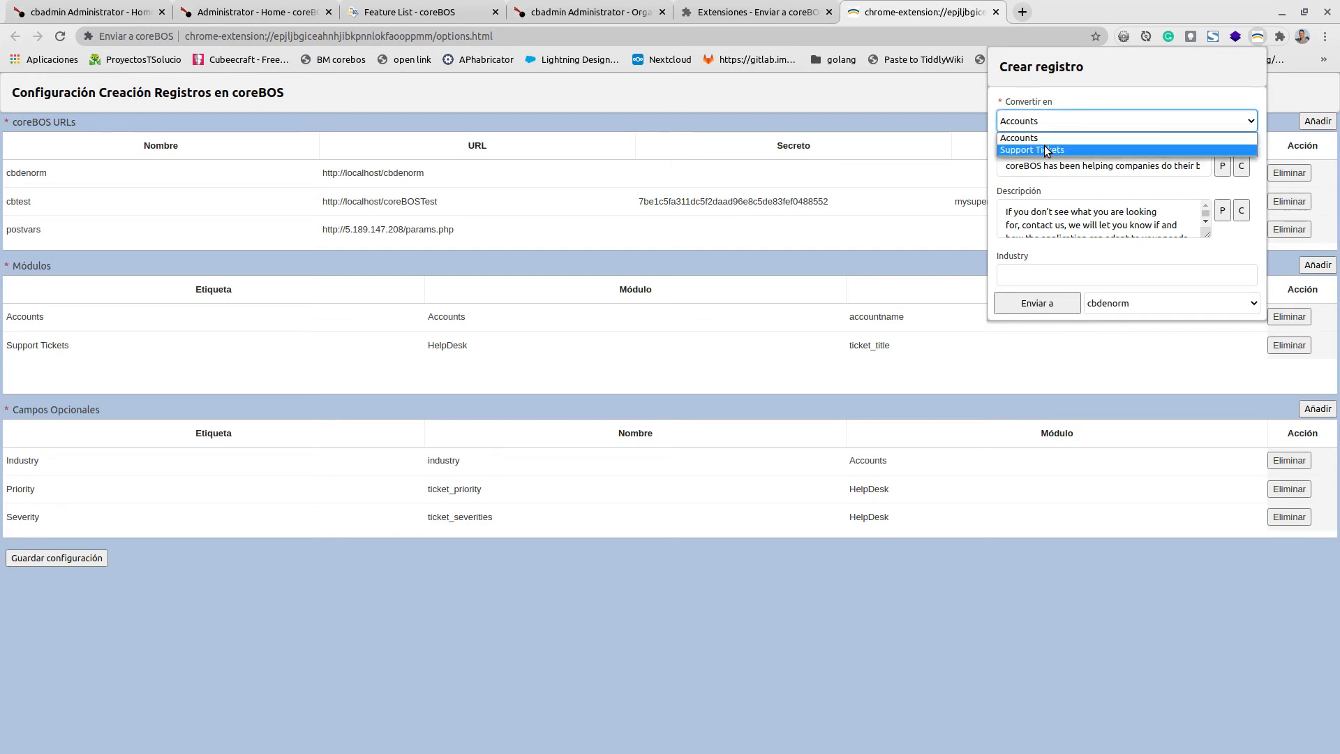
left_click(1047, 150)
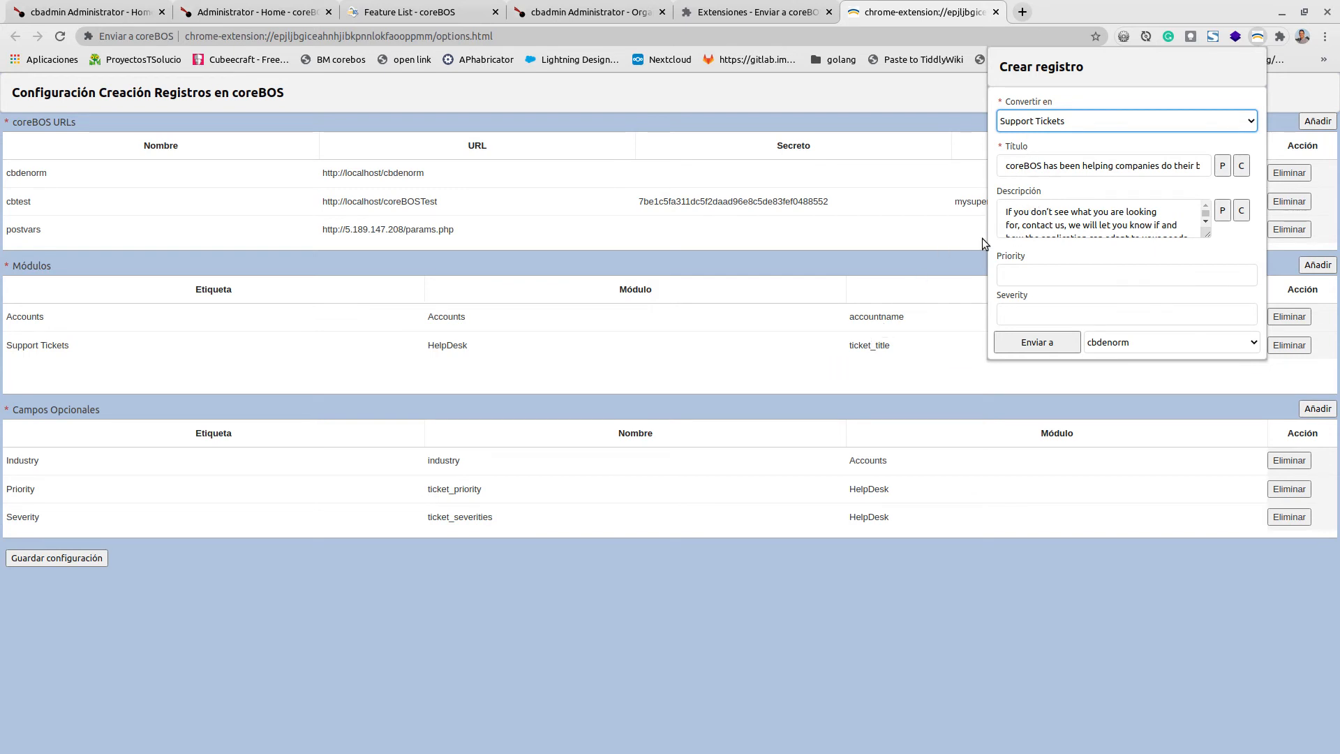
left_click(571, 381)
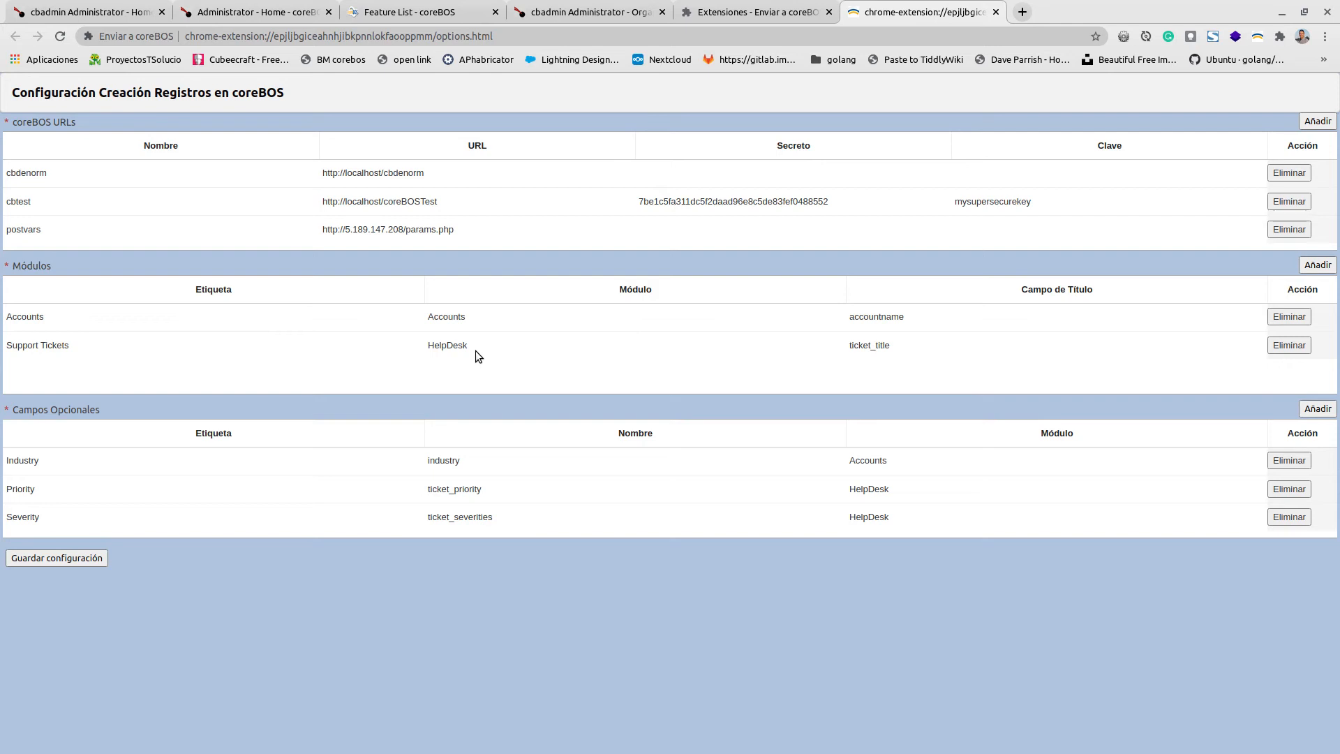
Step: Try adding a Módulos row labelled Business Question with module cbQuestion, and remove the row again
left_click(1310, 267)
left_click(206, 373)
left_click(204, 369)
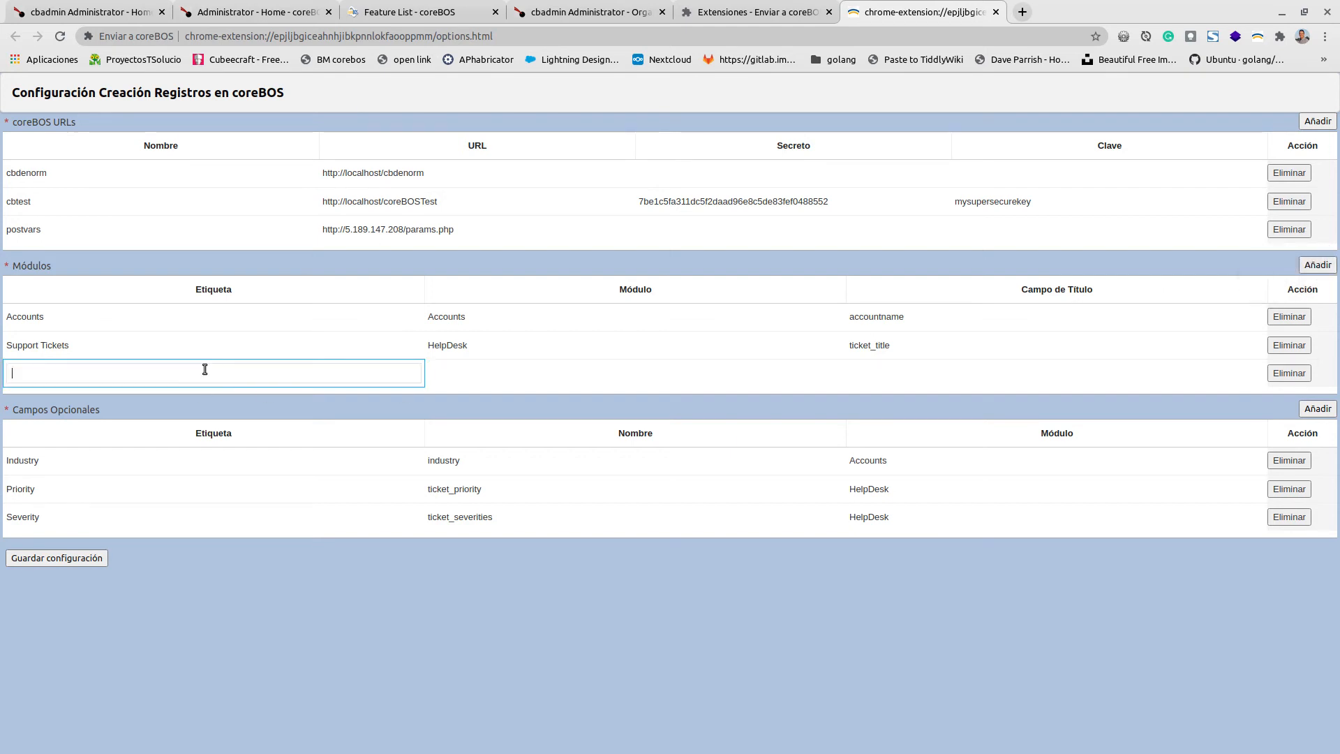
type("Business ")
type("q")
type("Question")
key("Tab")
type("cbQuestion")
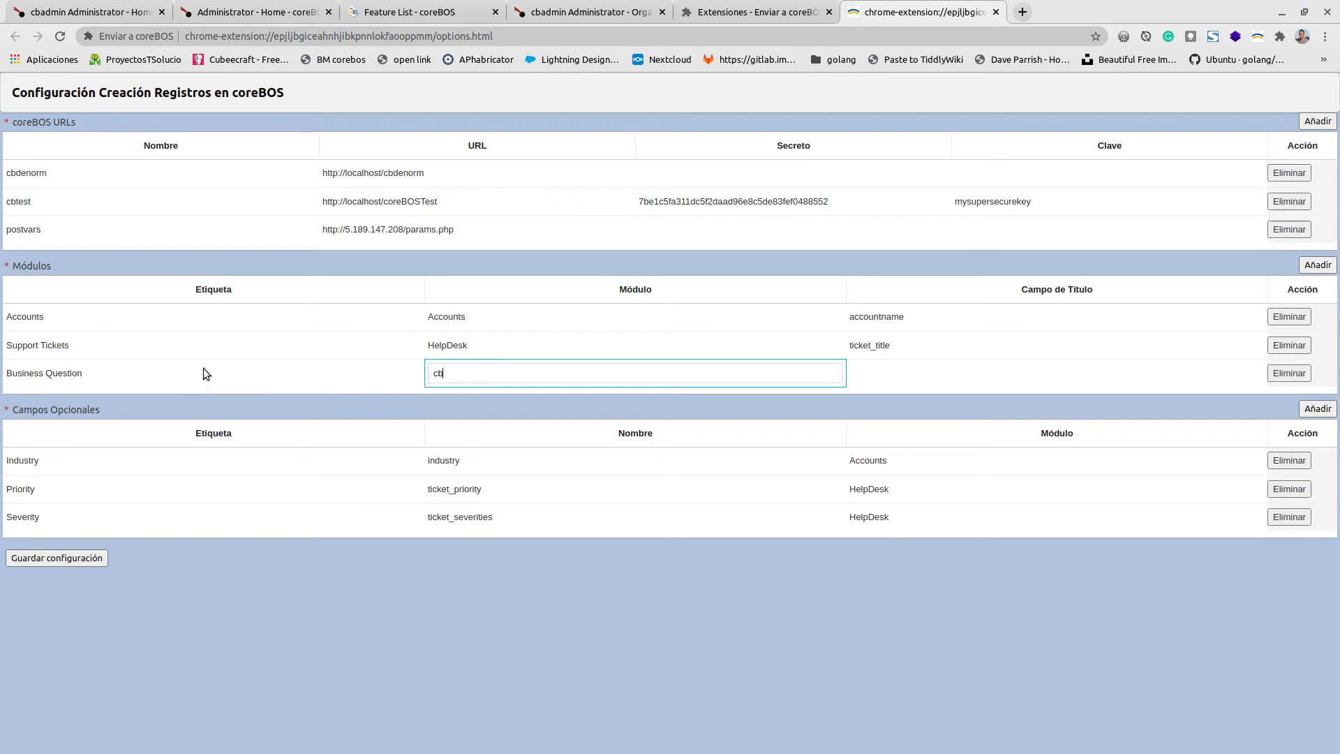
key("Tab")
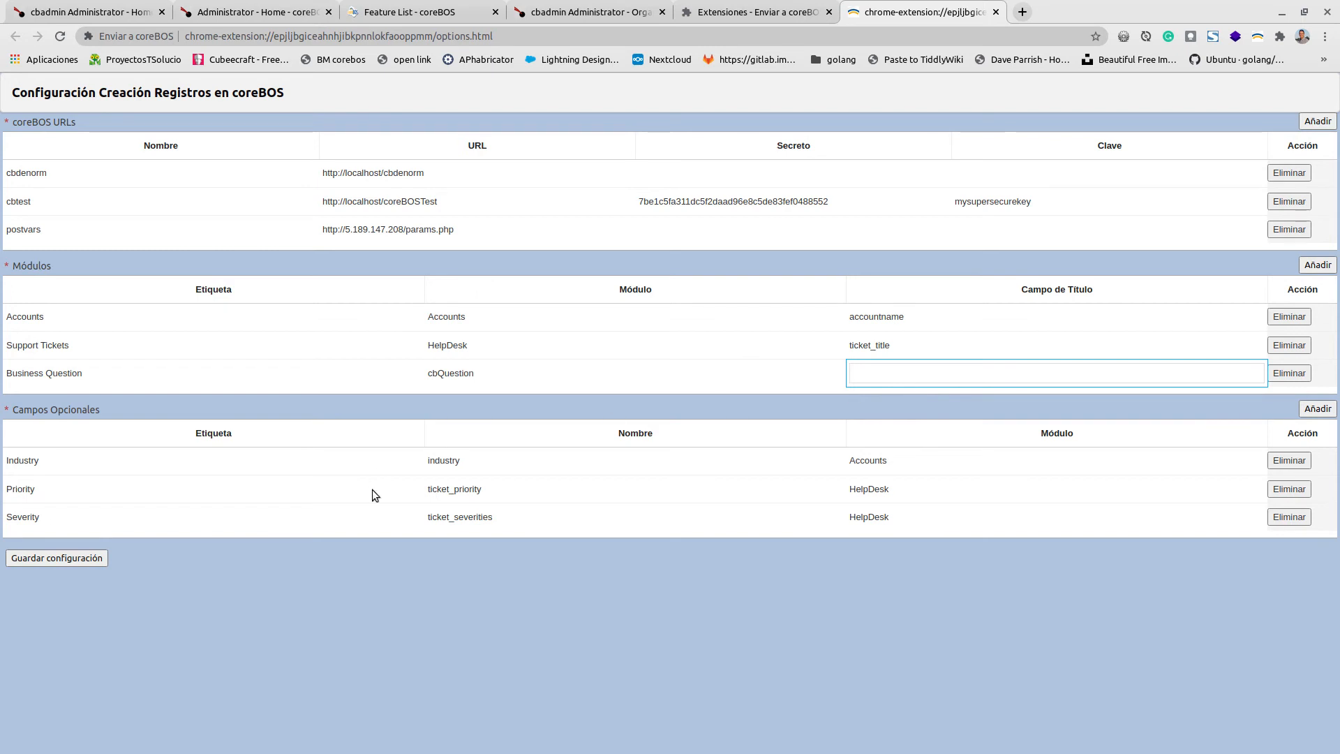
left_click(1289, 375)
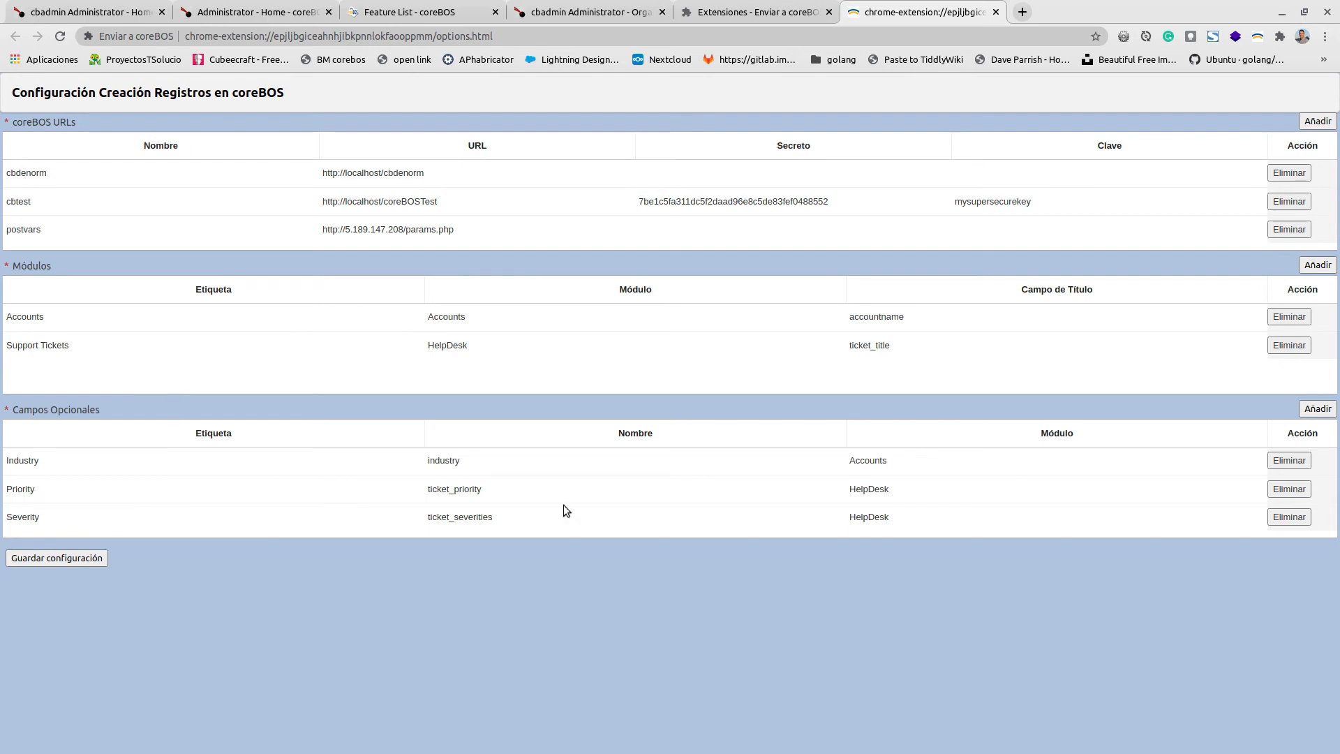
Step: Glance at the Crear registro form, and inspect the Other Phone field of the Organization form to highlight its name attribute
left_click(1256, 38)
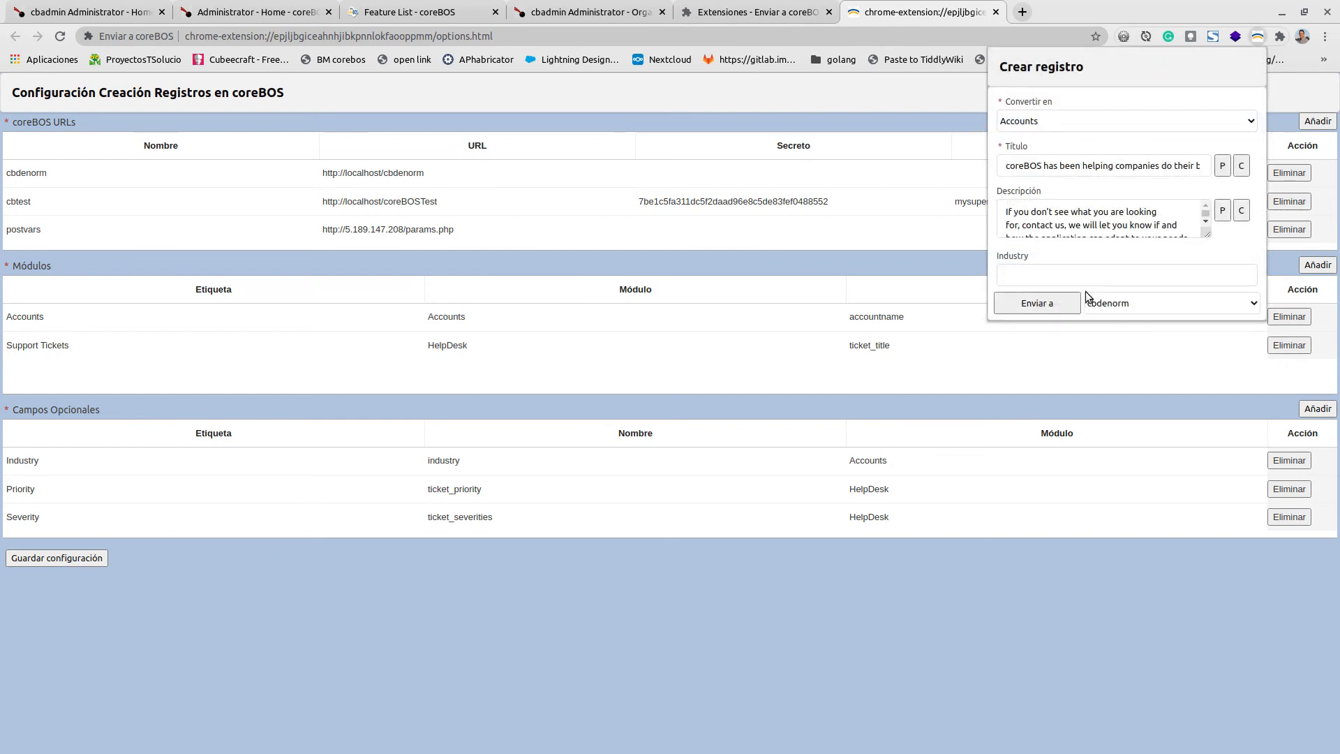
left_click(1290, 90)
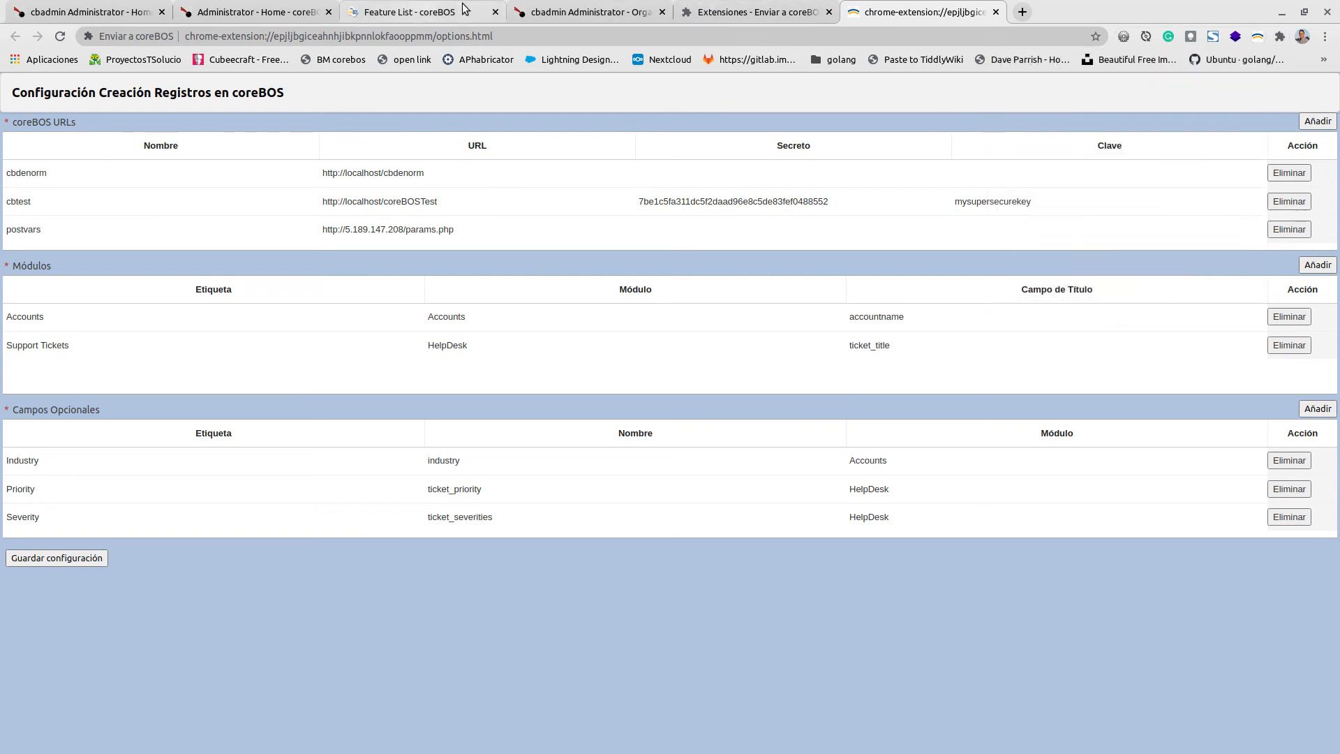
left_click(571, 11)
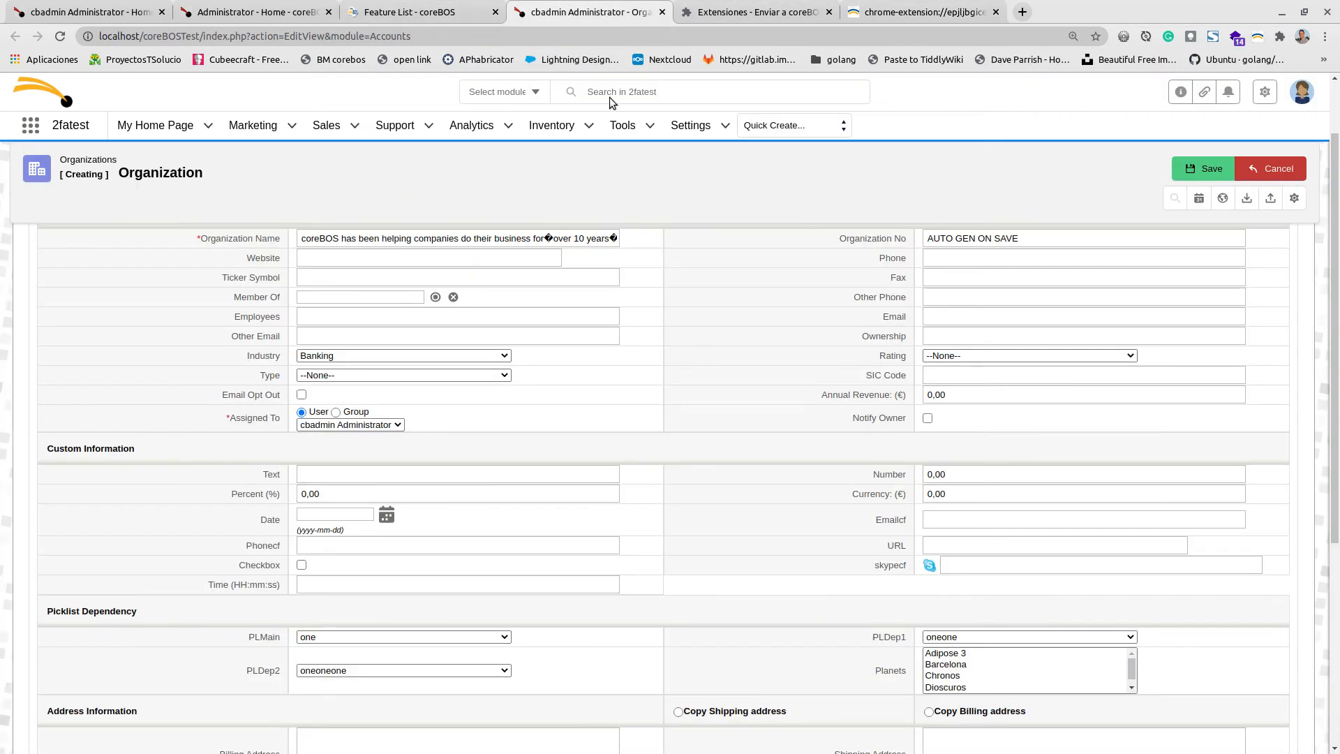
left_click(946, 296)
right_click(945, 297)
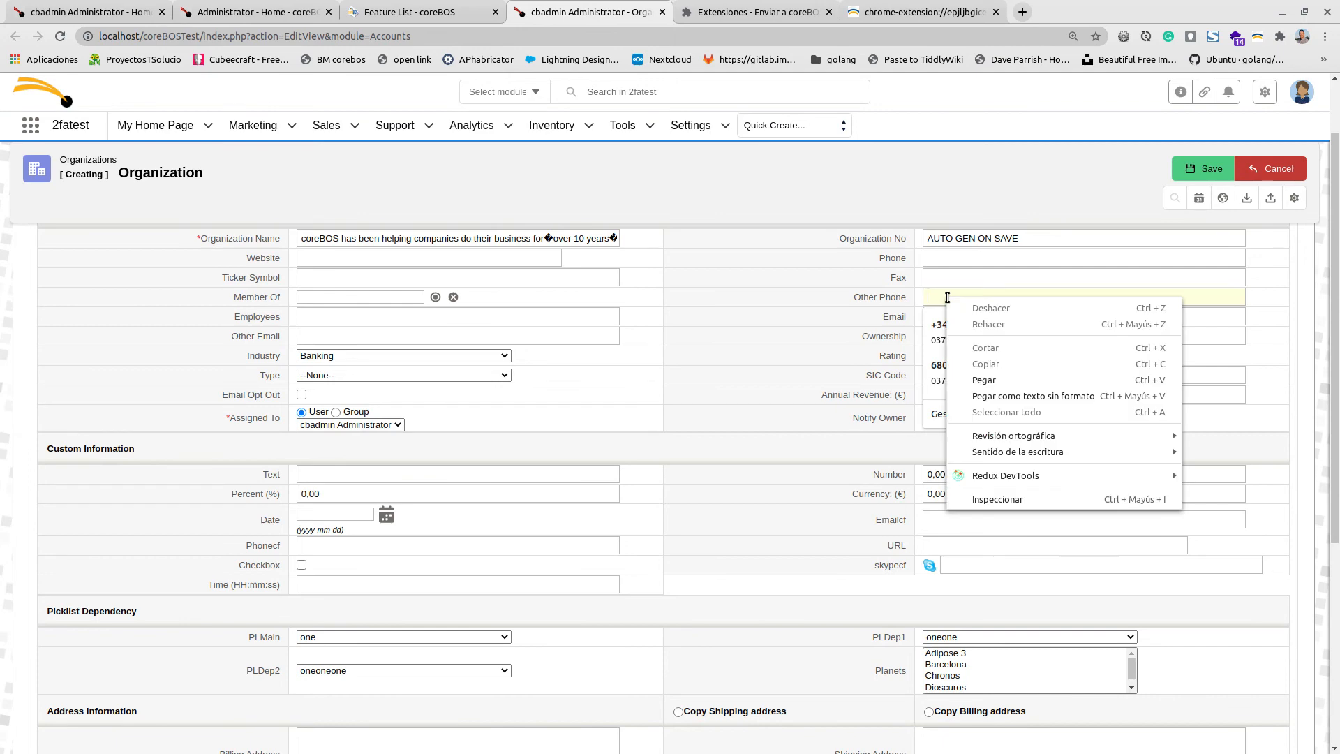
left_click(1015, 499)
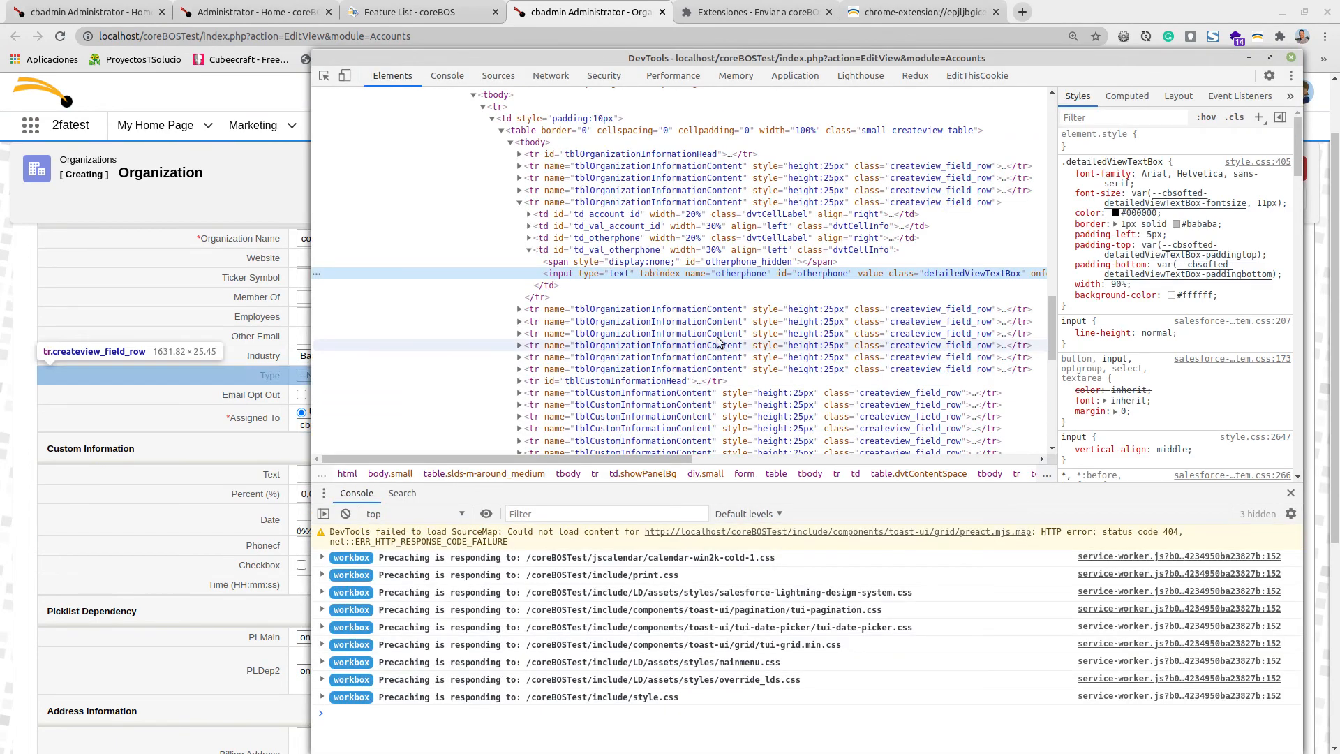
double_click(741, 274)
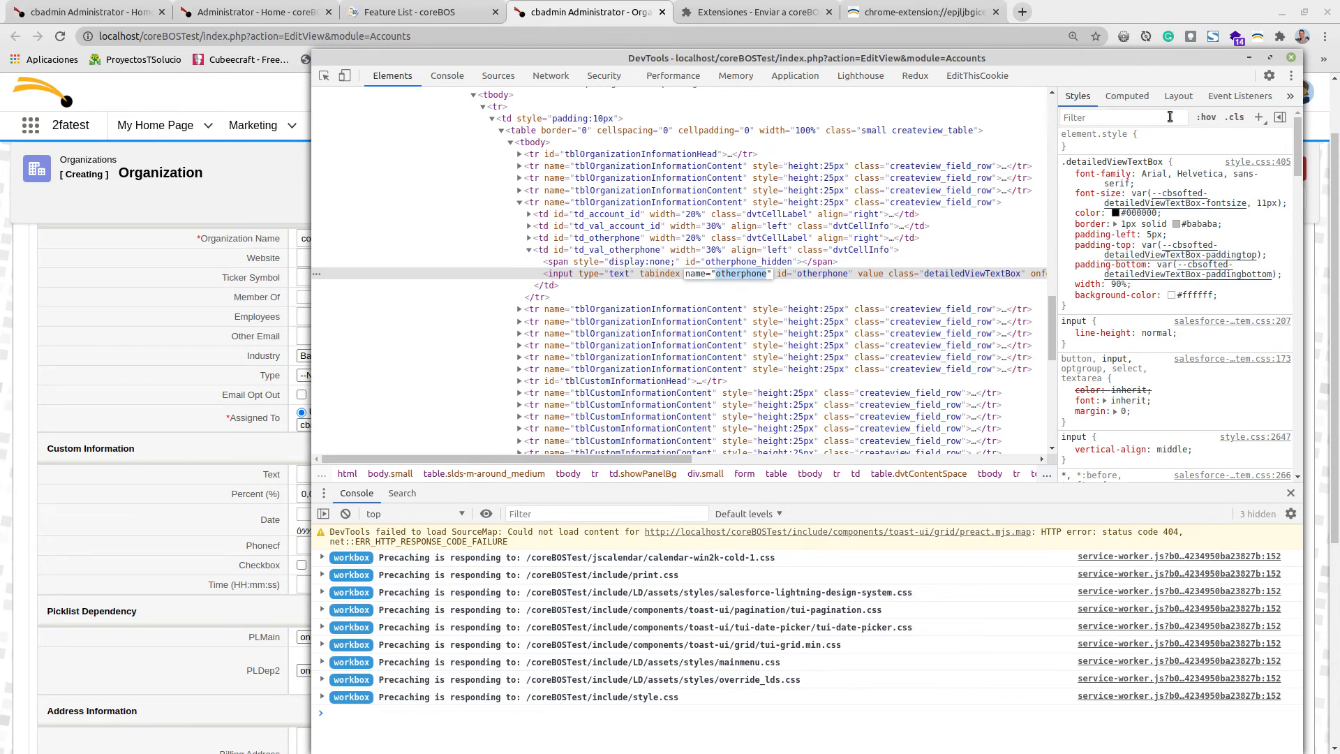
left_click(1290, 57)
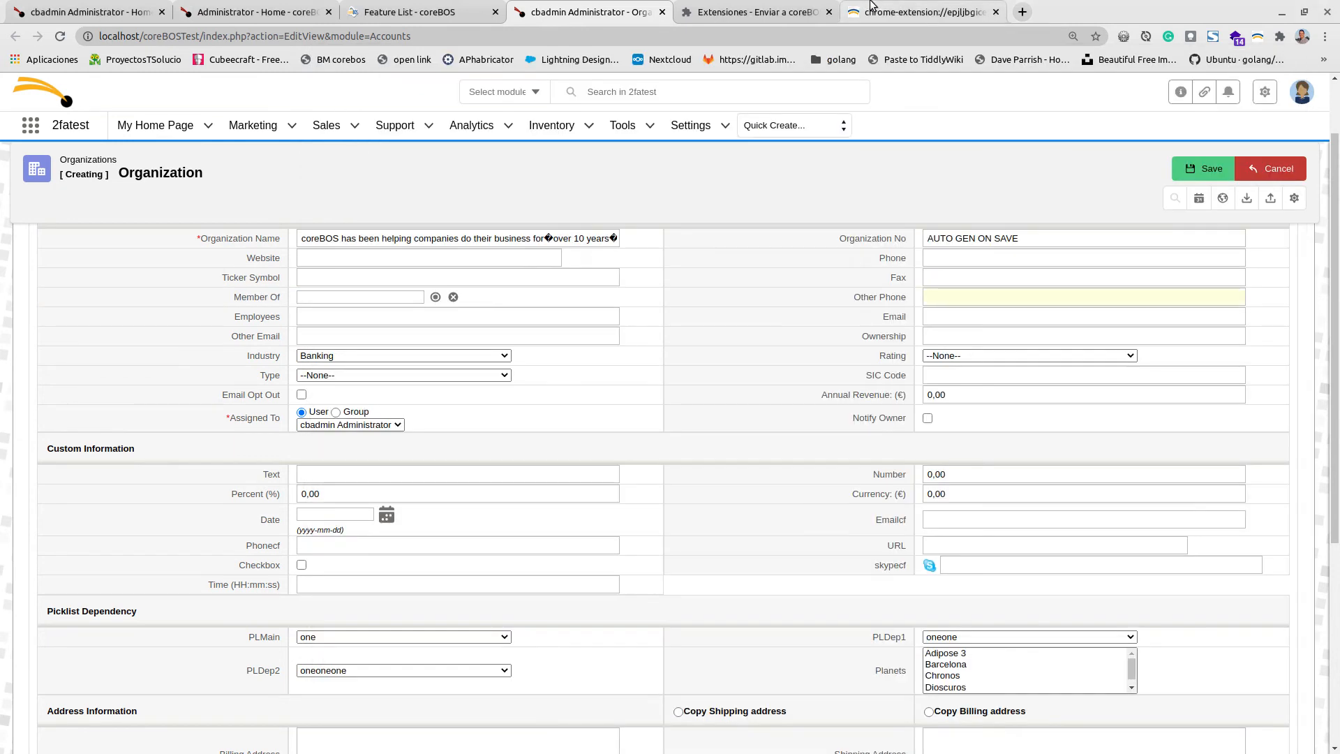
Step: Add a Campos Opcionales entry labelled Other Phone with name otherphone and module Accounts, and save the configuration
left_click(874, 8)
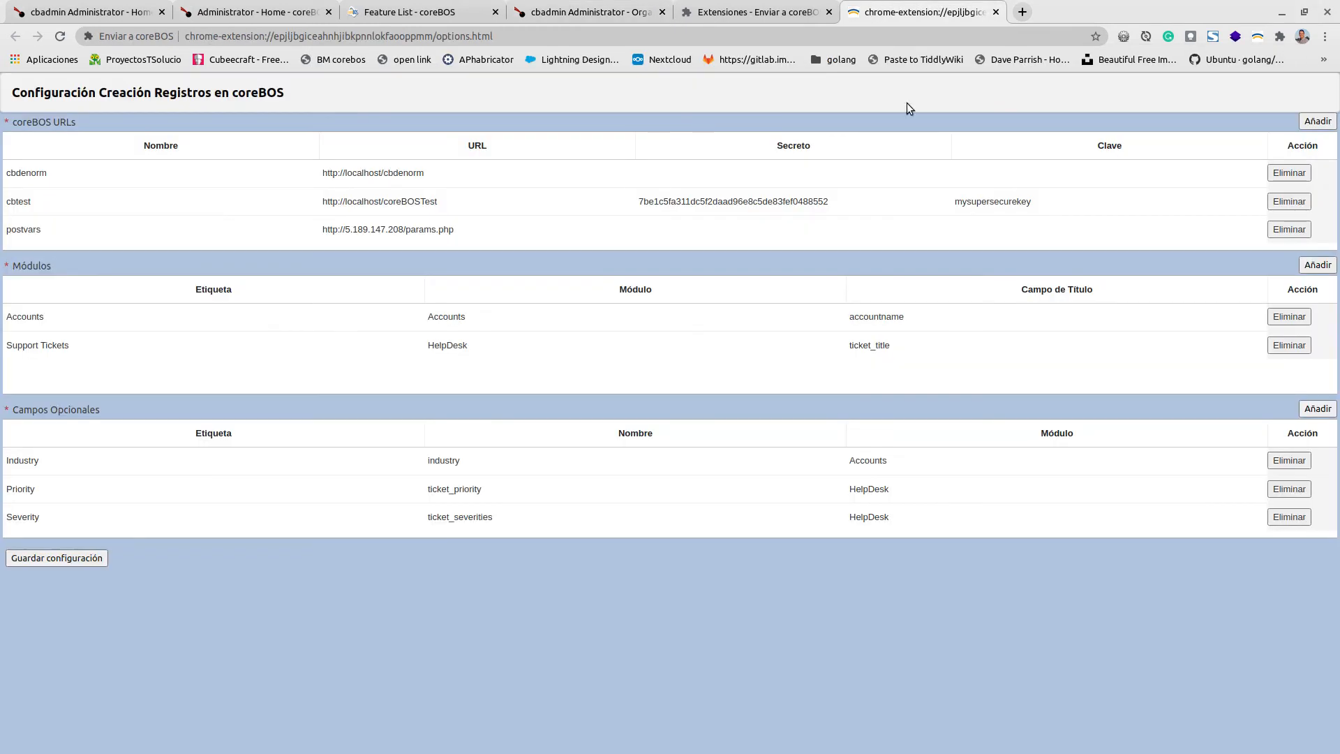
left_click(1317, 409)
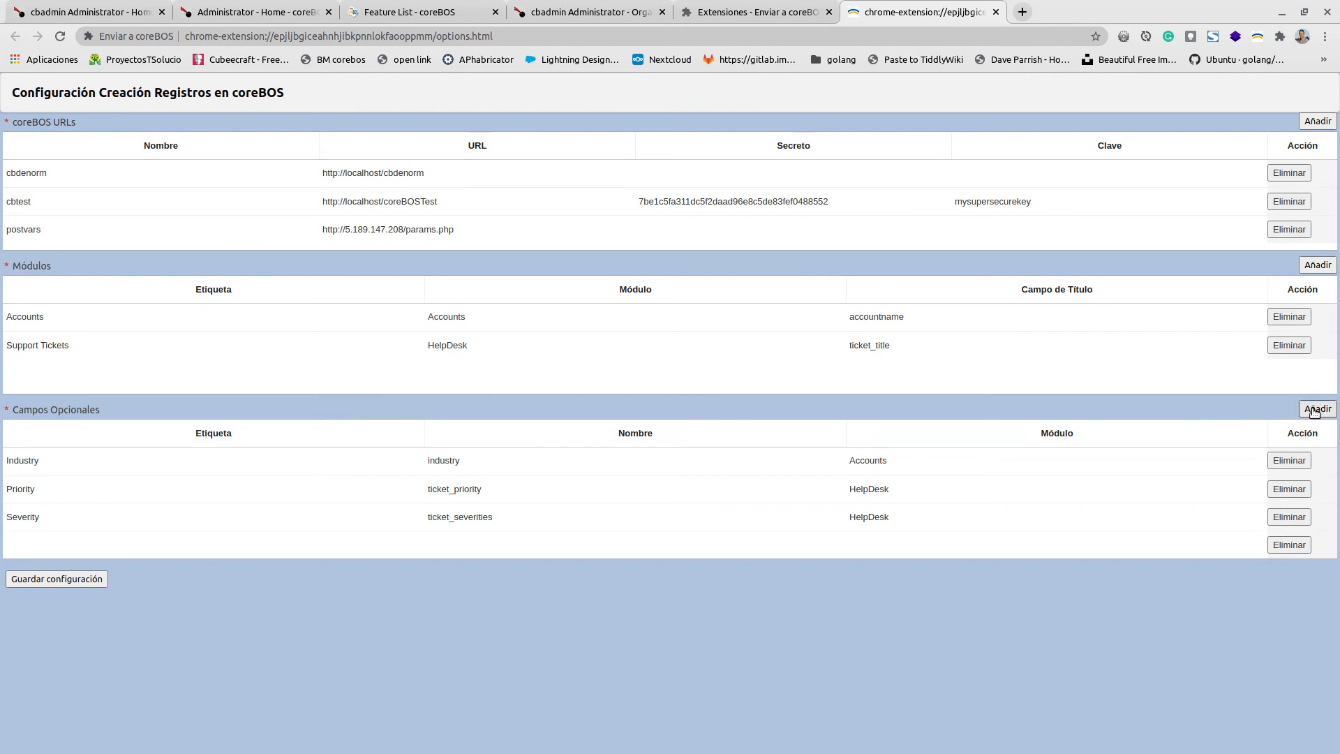
left_click(201, 551)
type("Oteher")
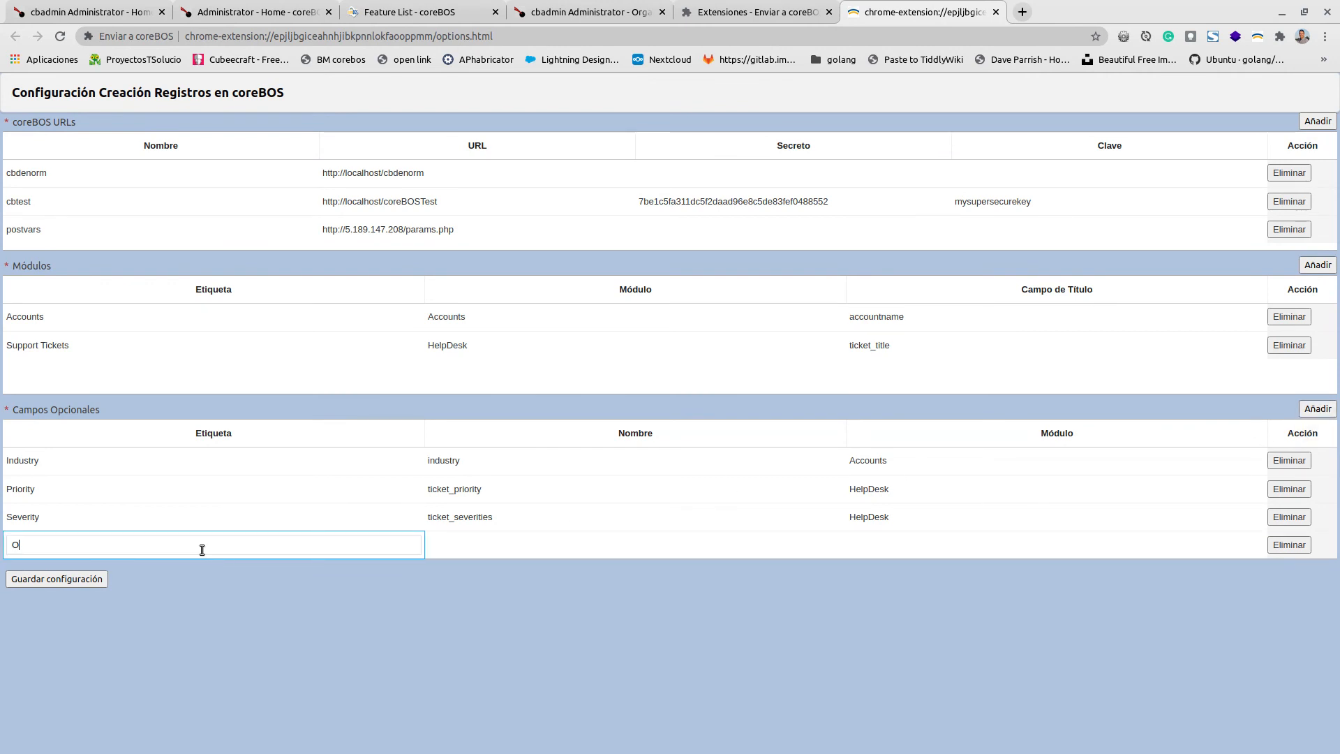
key("BackSpace")
key("BackSpace")
type("her Phone")
key("Tab")
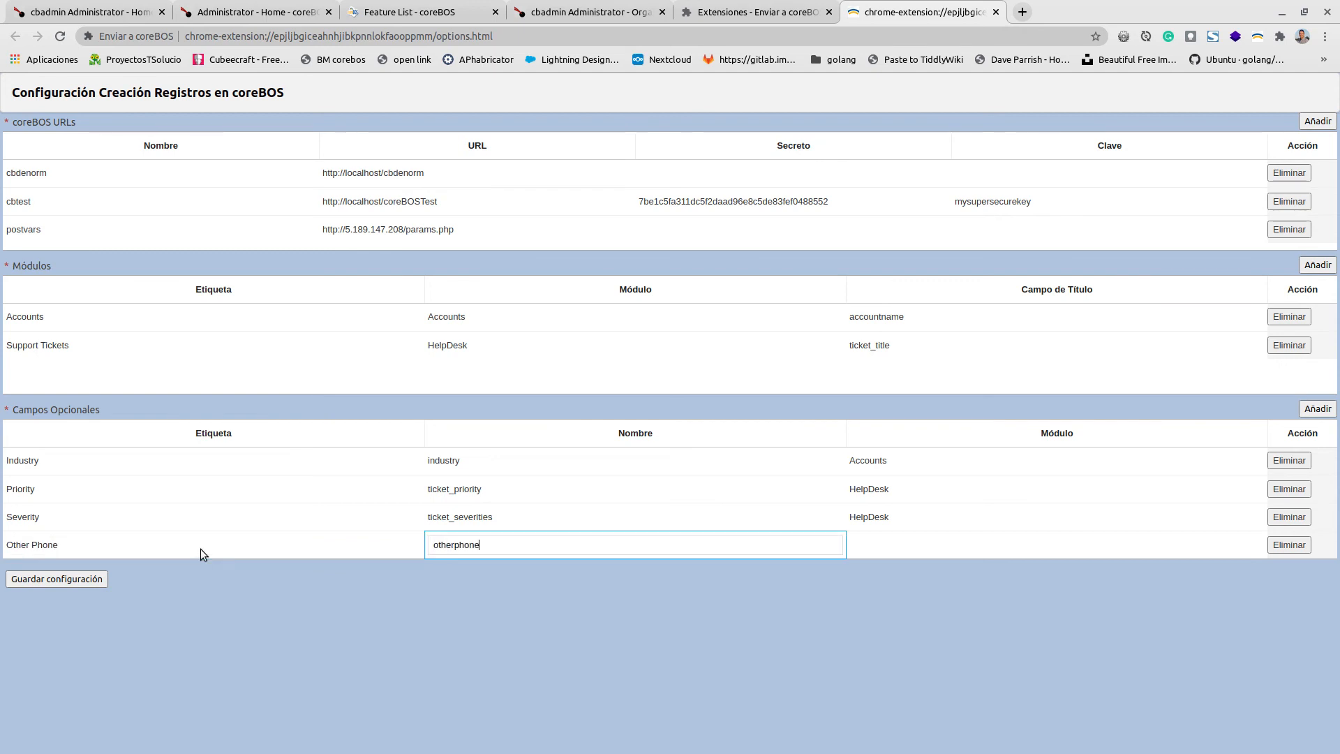
key("Tab")
type("Accounts")
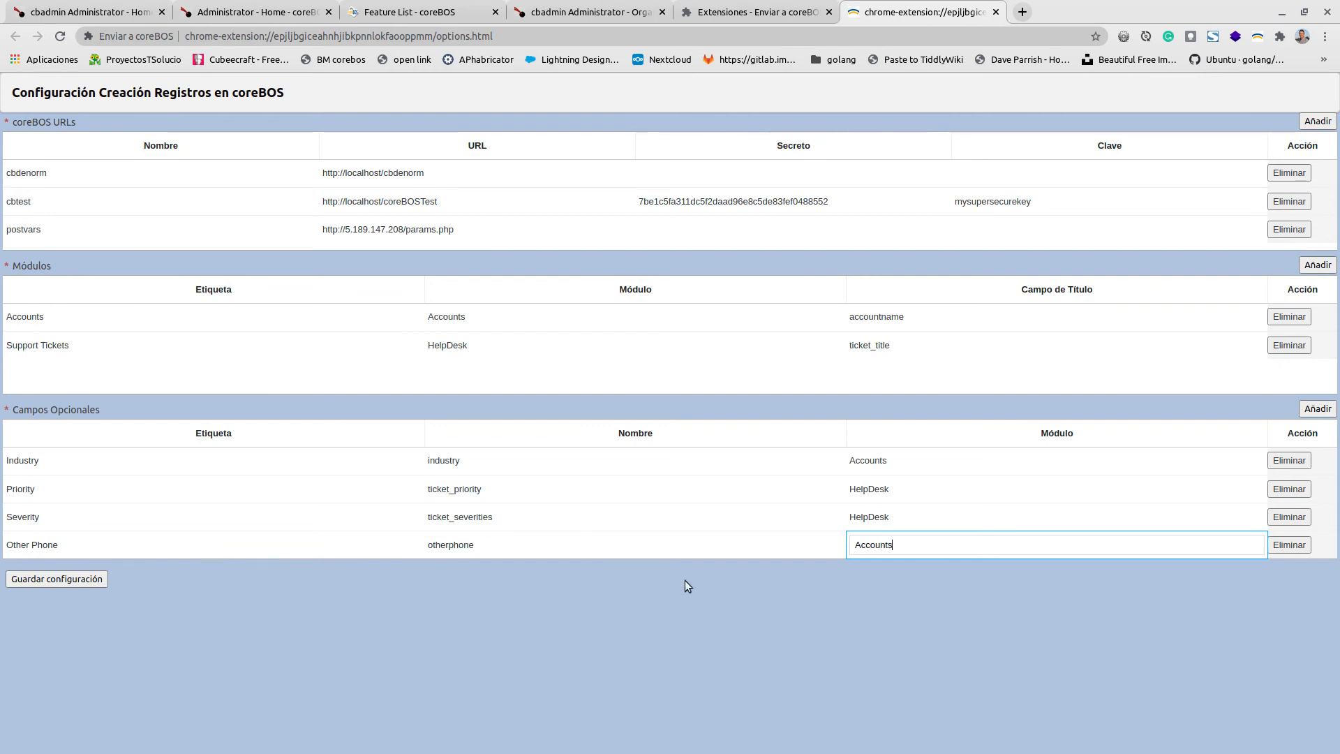
left_click(596, 540)
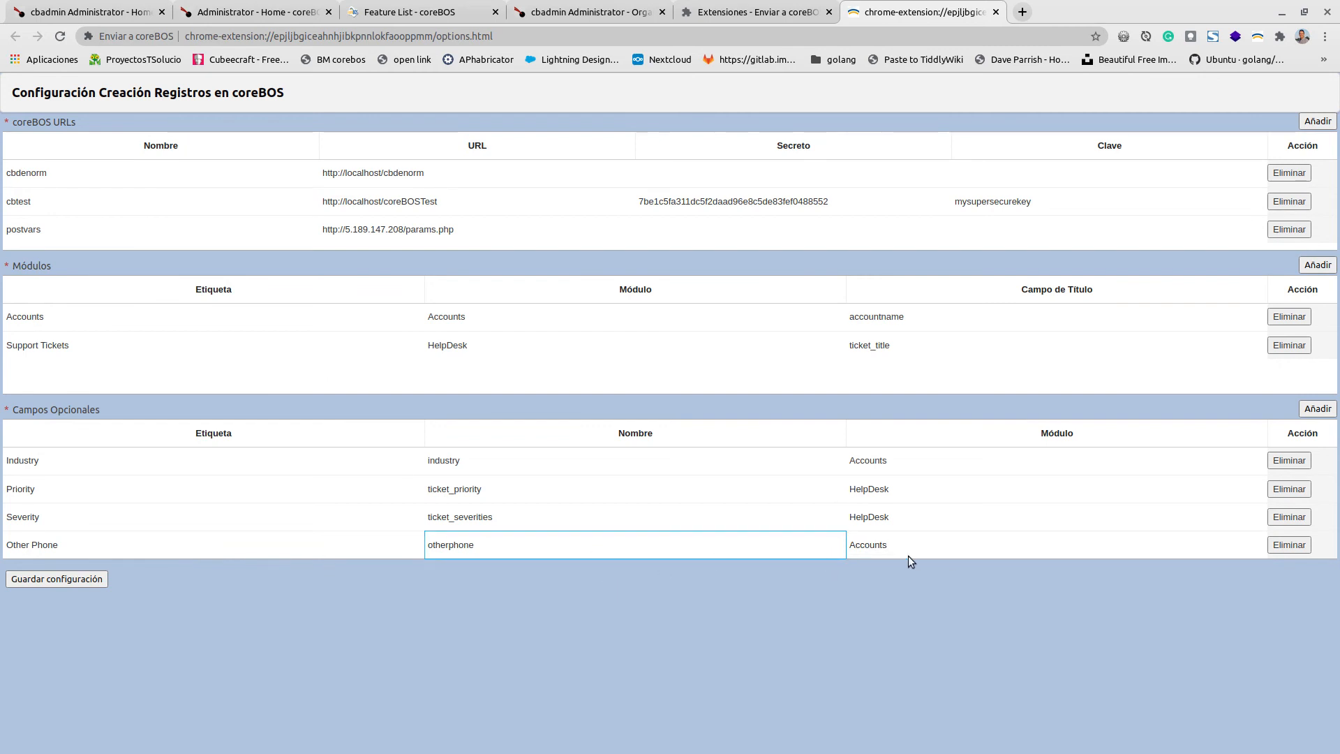
left_click(859, 547)
left_click(607, 549)
left_click(66, 580)
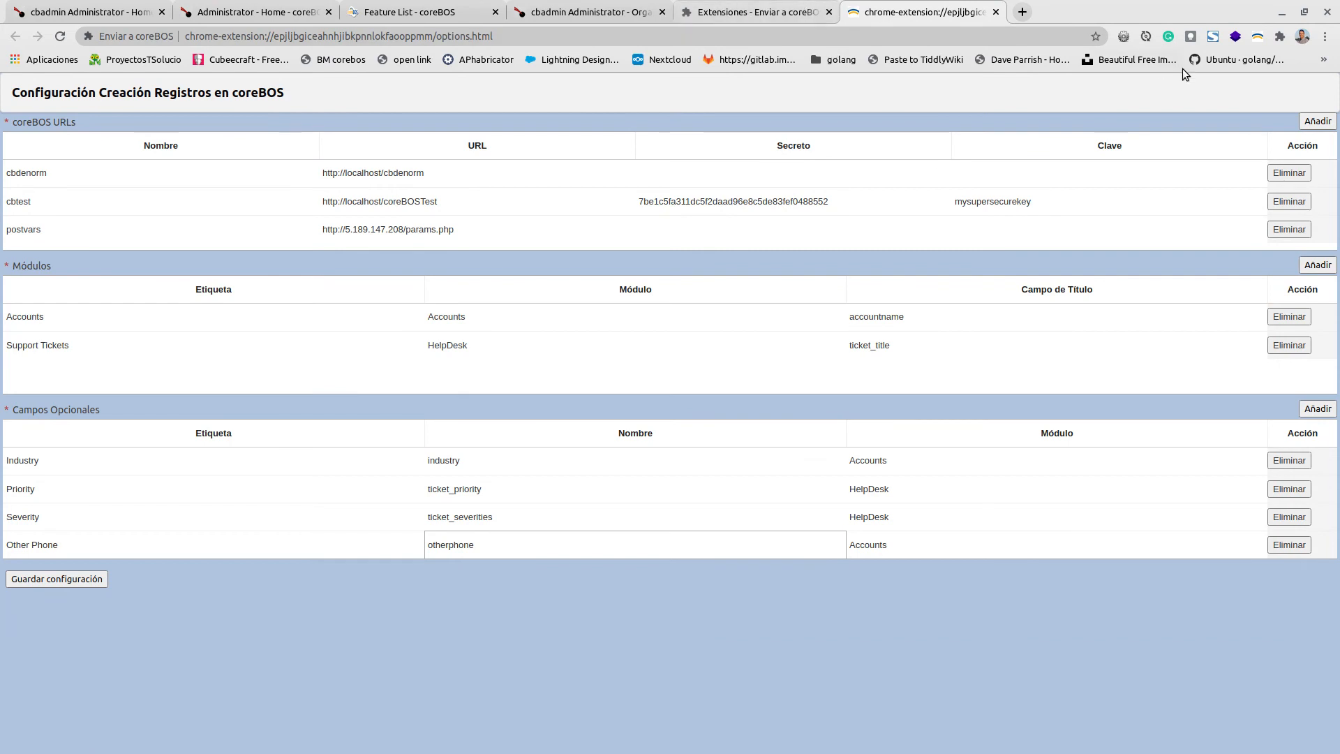
Step: Try sending an Accounts record with industry Banking and Other Phone cvbcvb to cbdenorm, and close the resulting page
left_click(1258, 36)
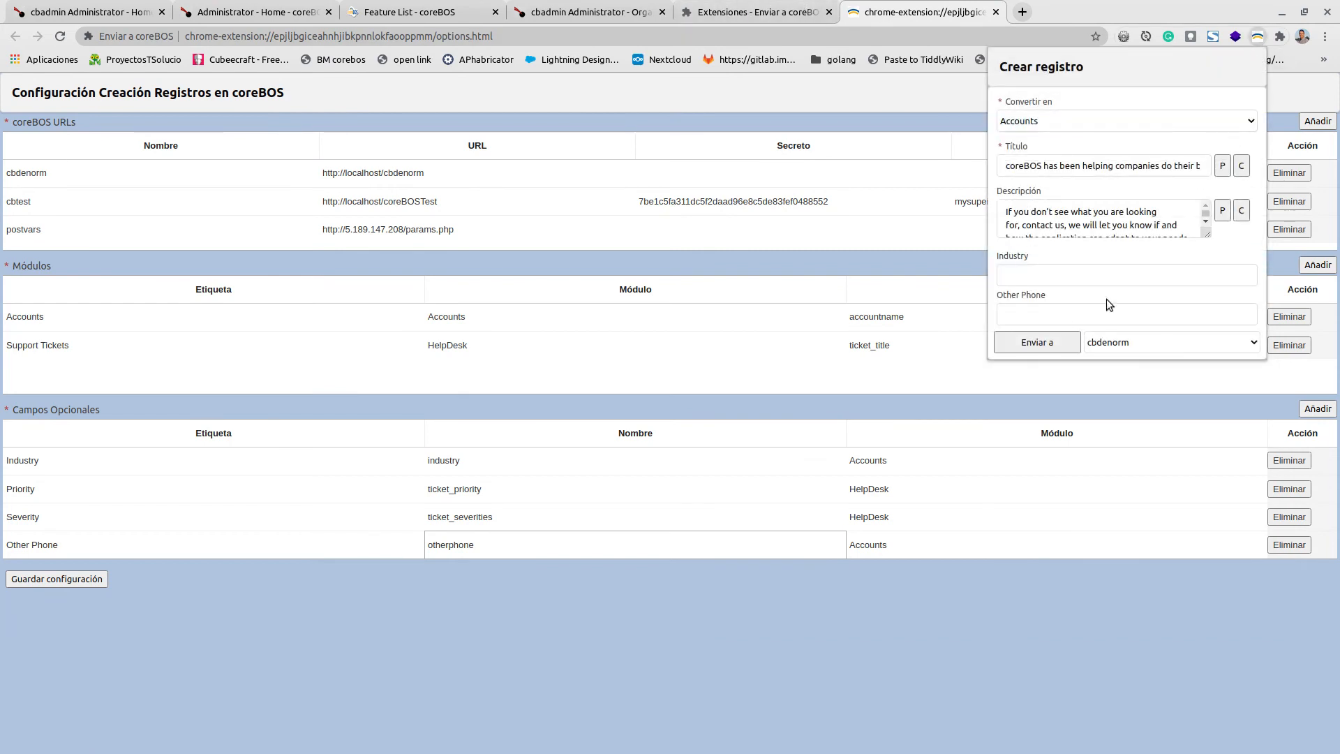
left_click(1044, 274)
left_click(1023, 302)
left_click(1036, 316)
type("cvbcvb")
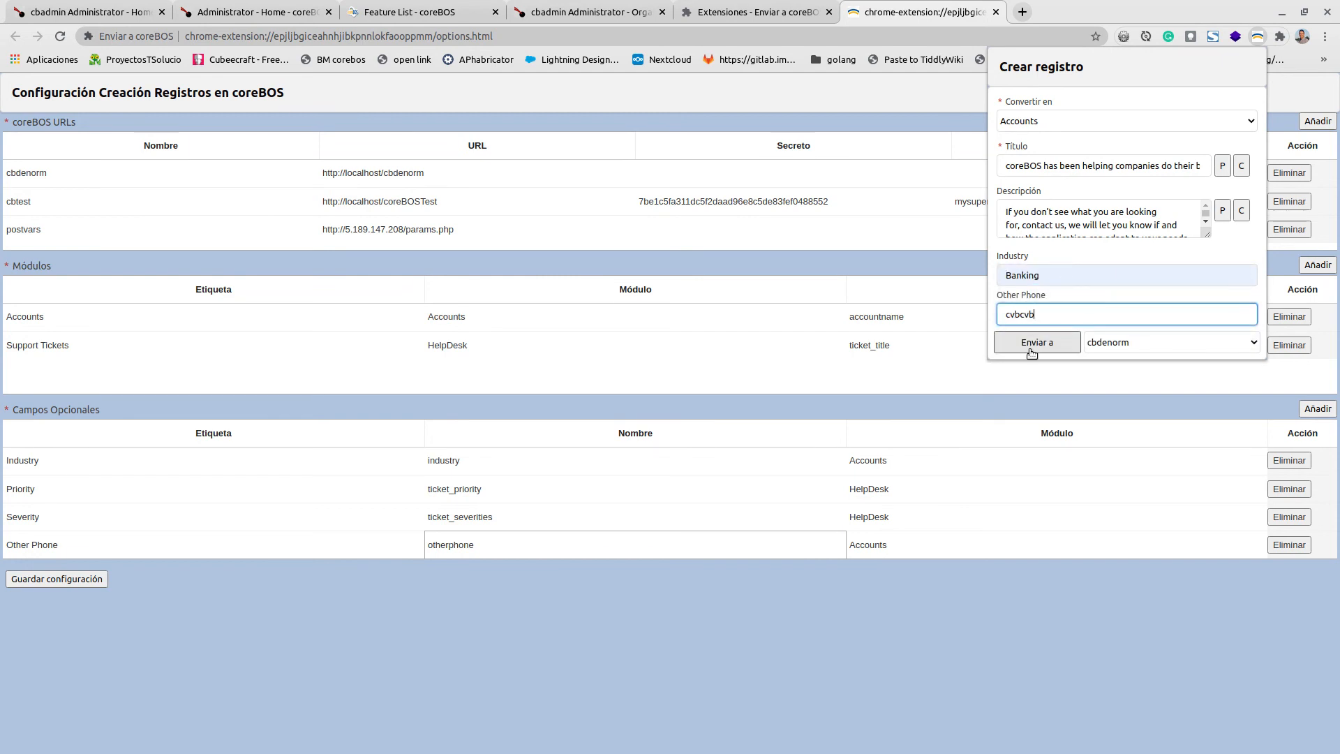
left_click(1028, 347)
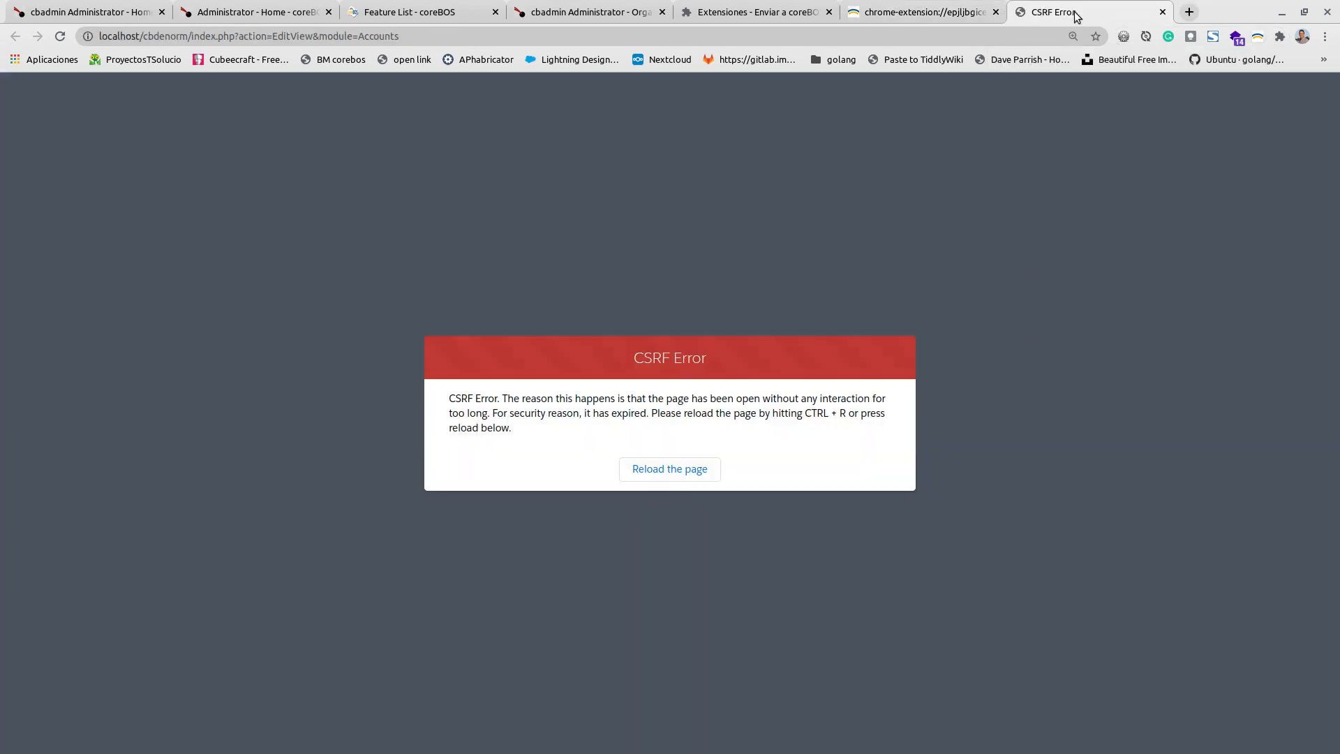
left_click(1163, 12)
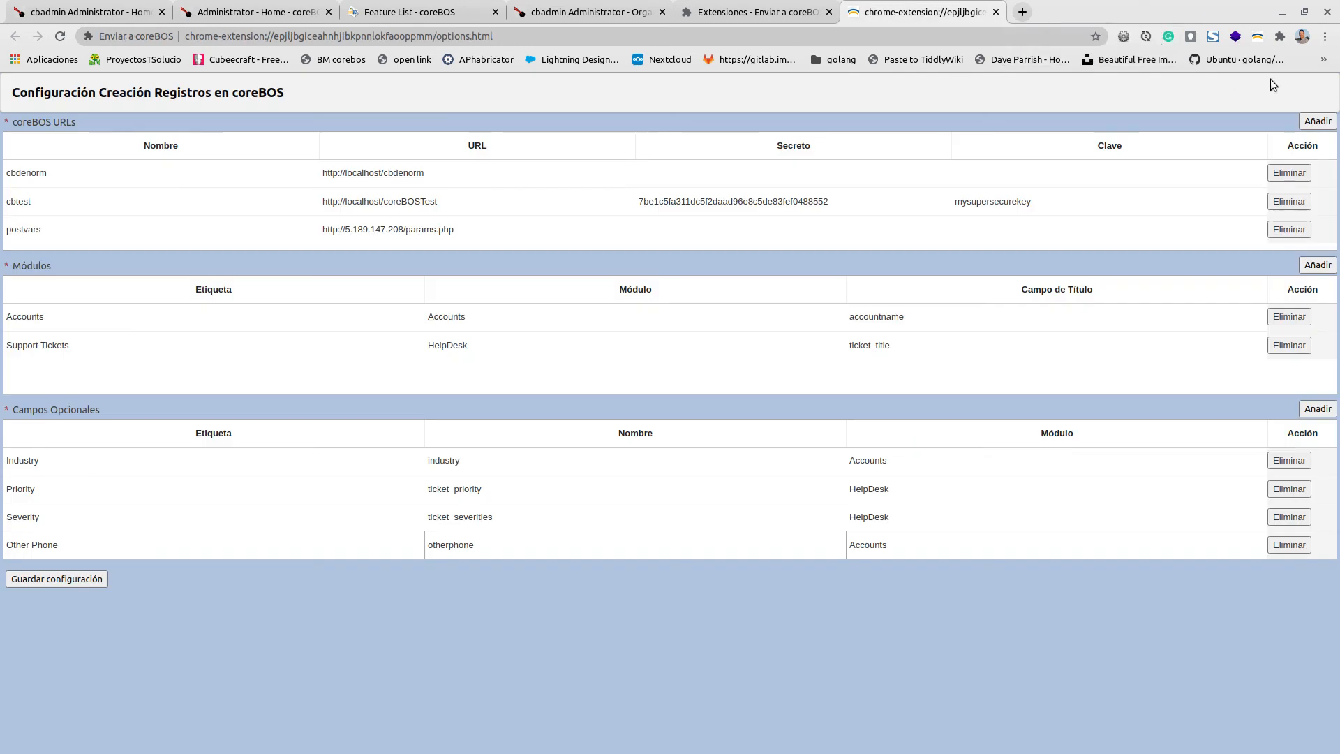
Step: Send an Accounts record with industry Banking and Other Phone cvbcvb to cbtest from the Crear registro form
left_click(1258, 36)
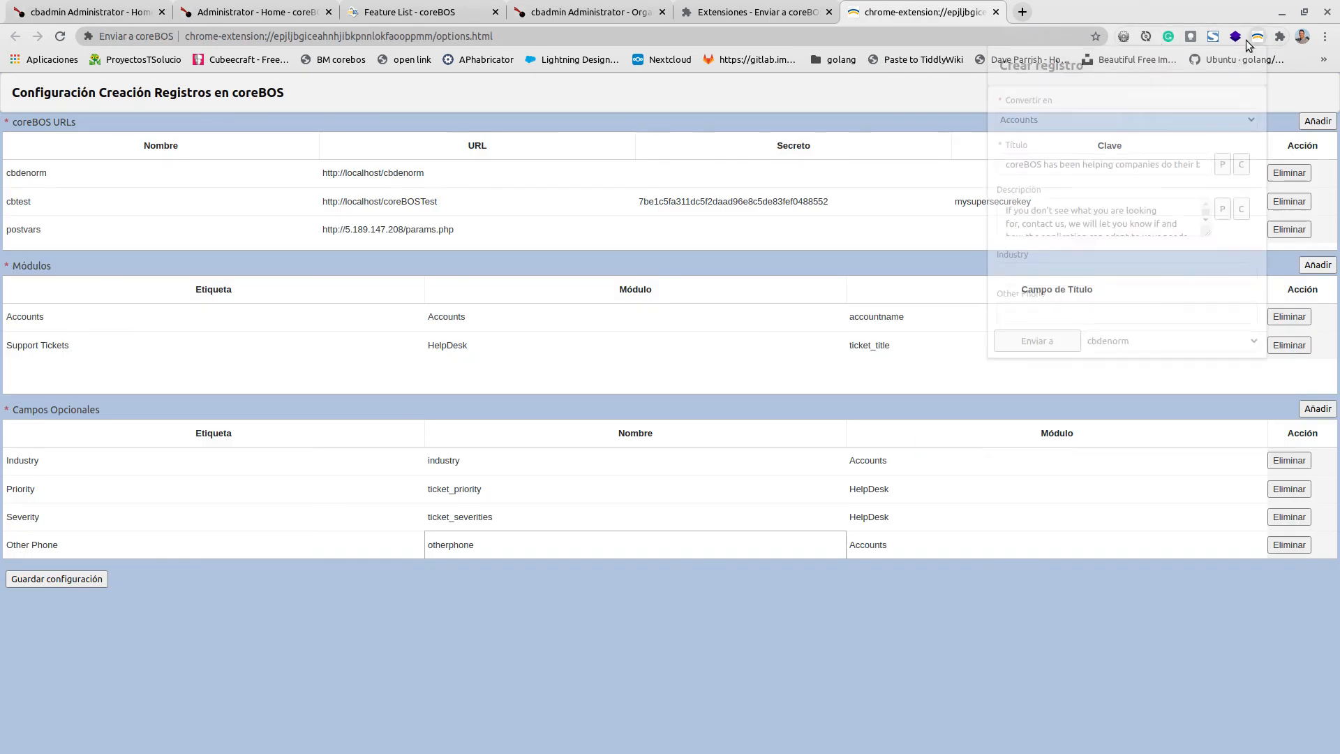
left_click(1111, 342)
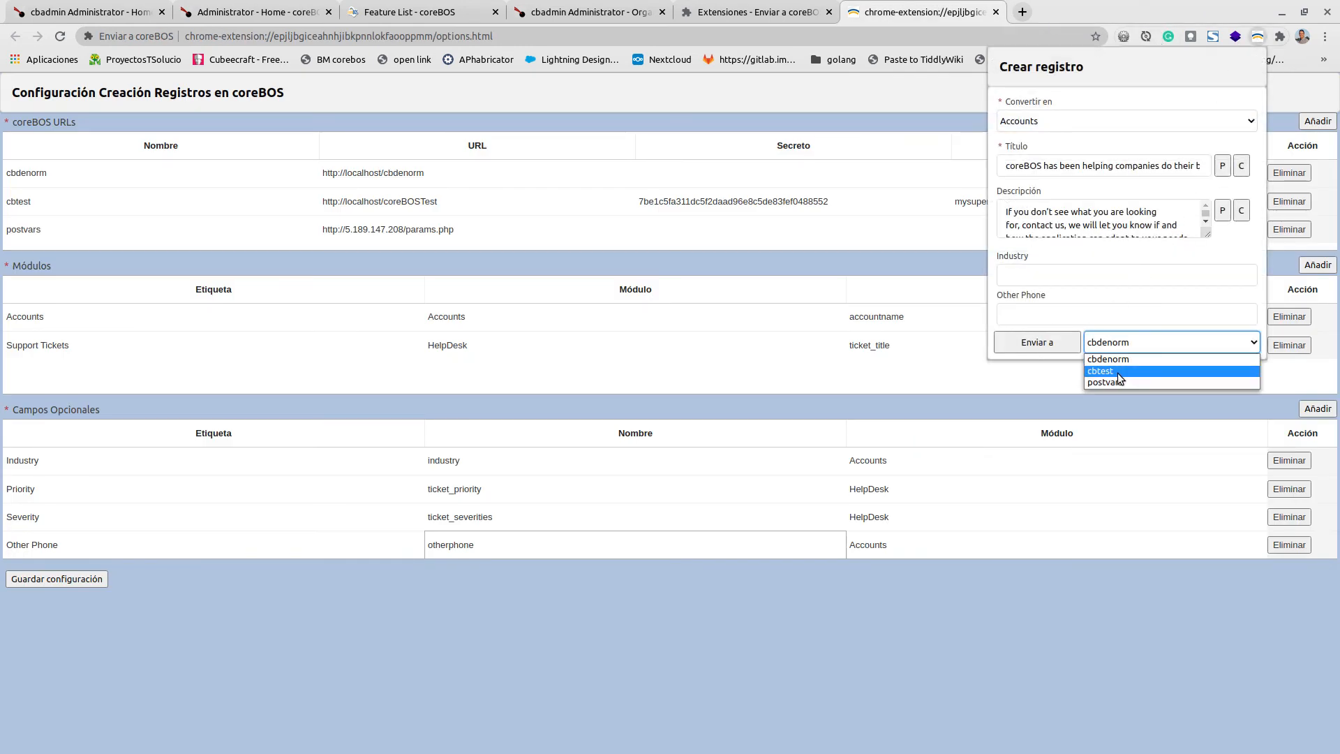
left_click(1117, 372)
left_click(1074, 313)
left_click(1037, 277)
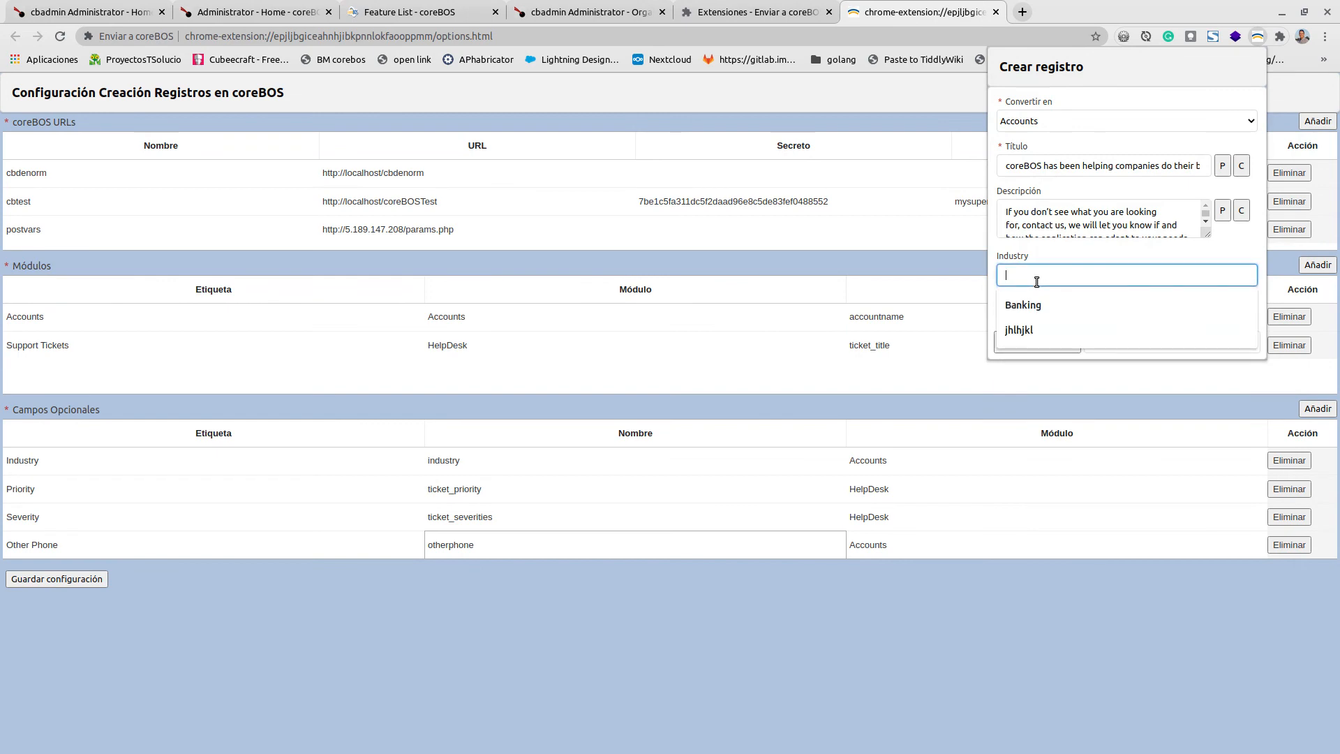
left_click(1032, 305)
left_click(1030, 341)
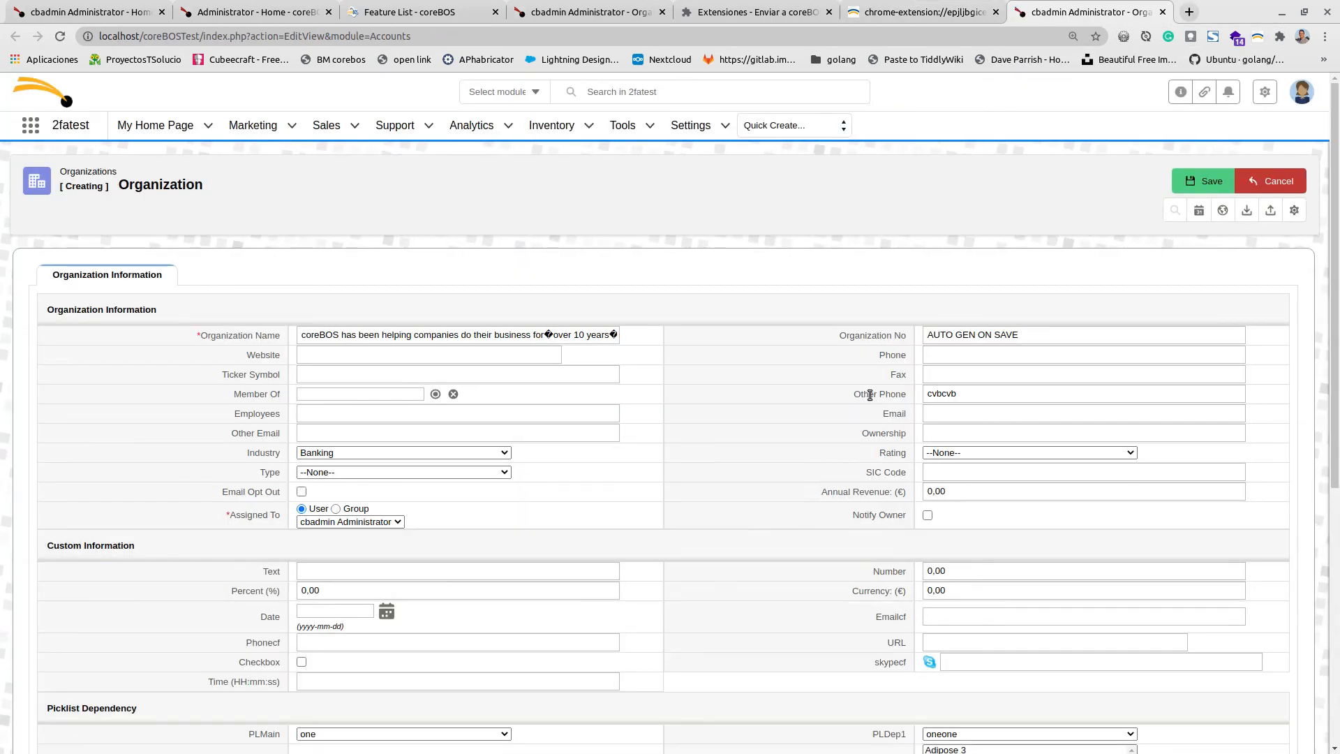
Step: Review the postvars destination in the Crear registro form and its URL in the extension configuration
left_click(864, 8)
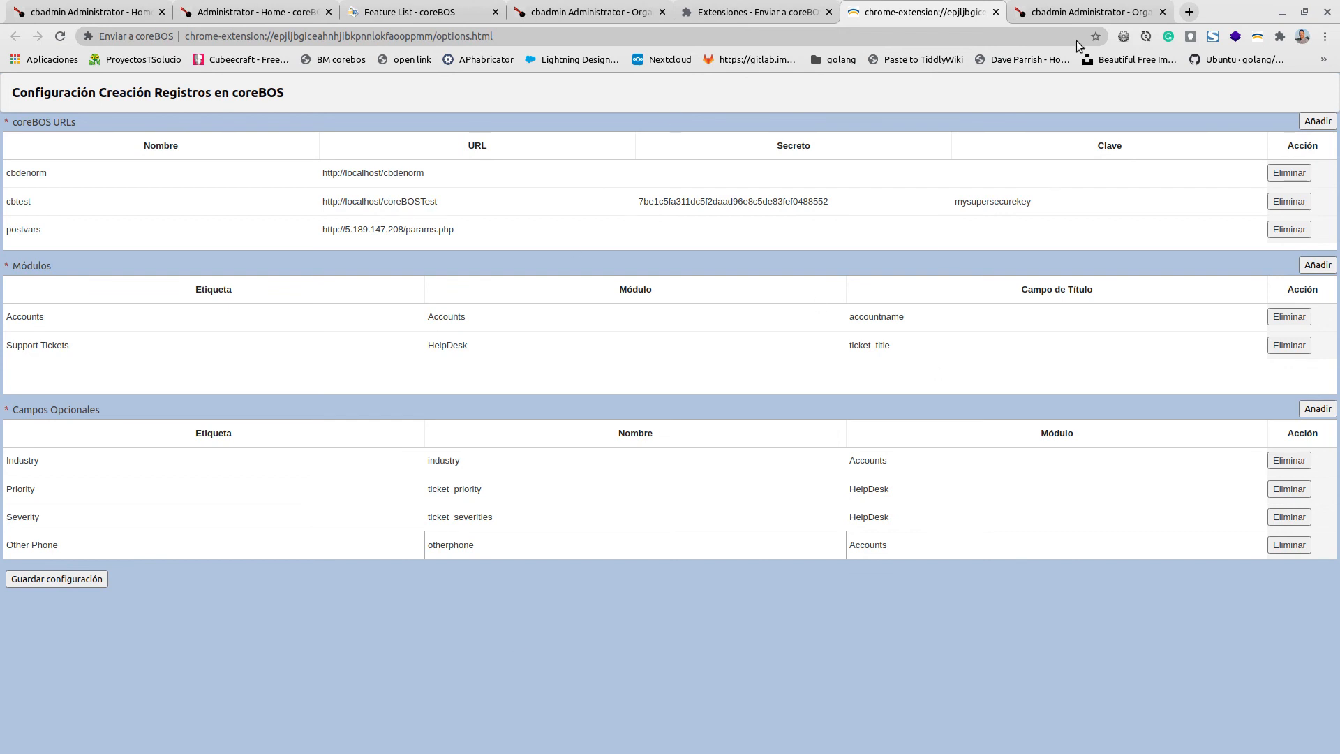
left_click(424, 7)
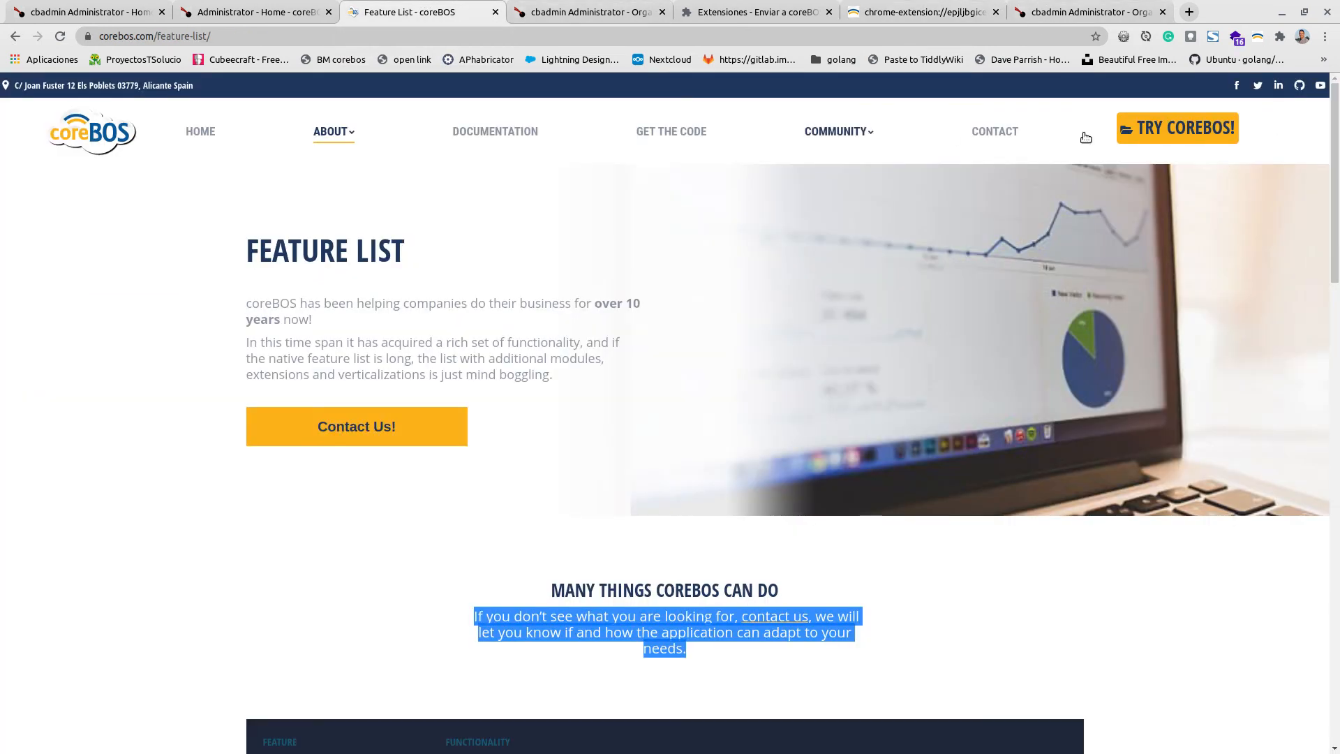
left_click(1256, 37)
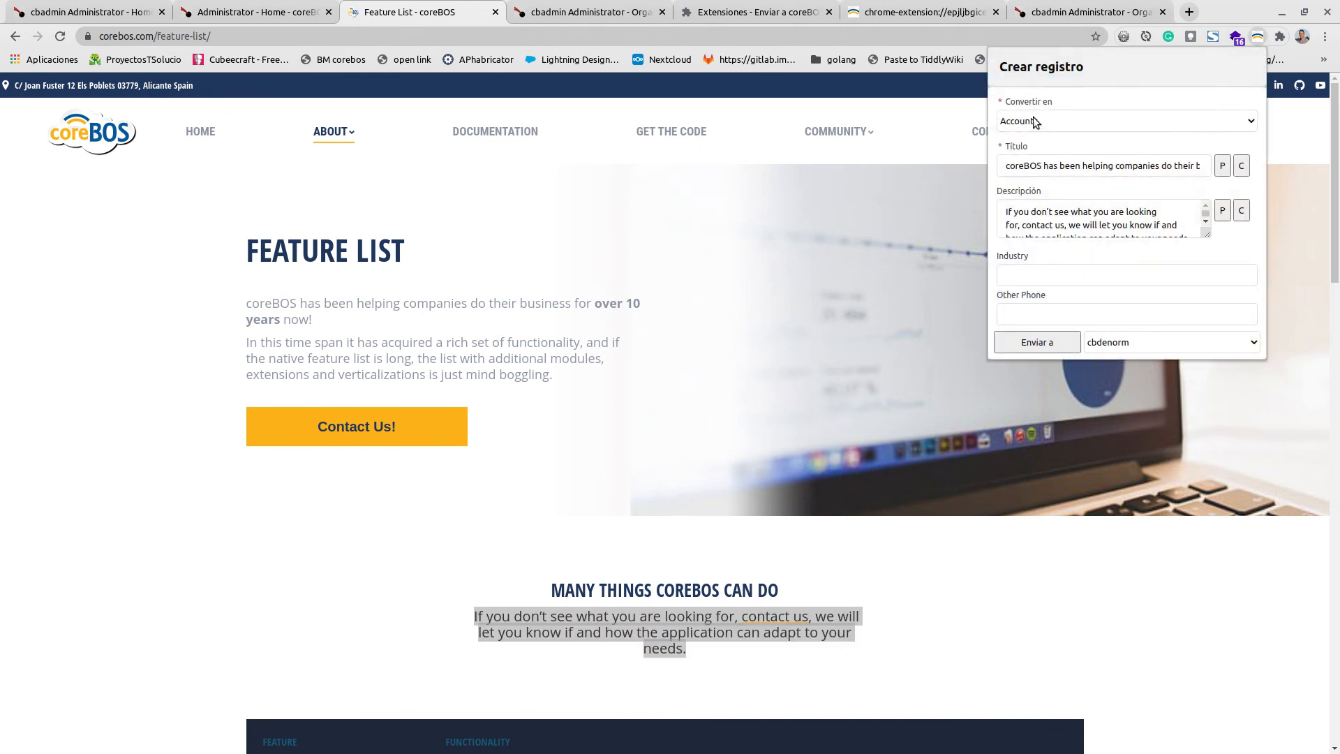
left_click(1140, 344)
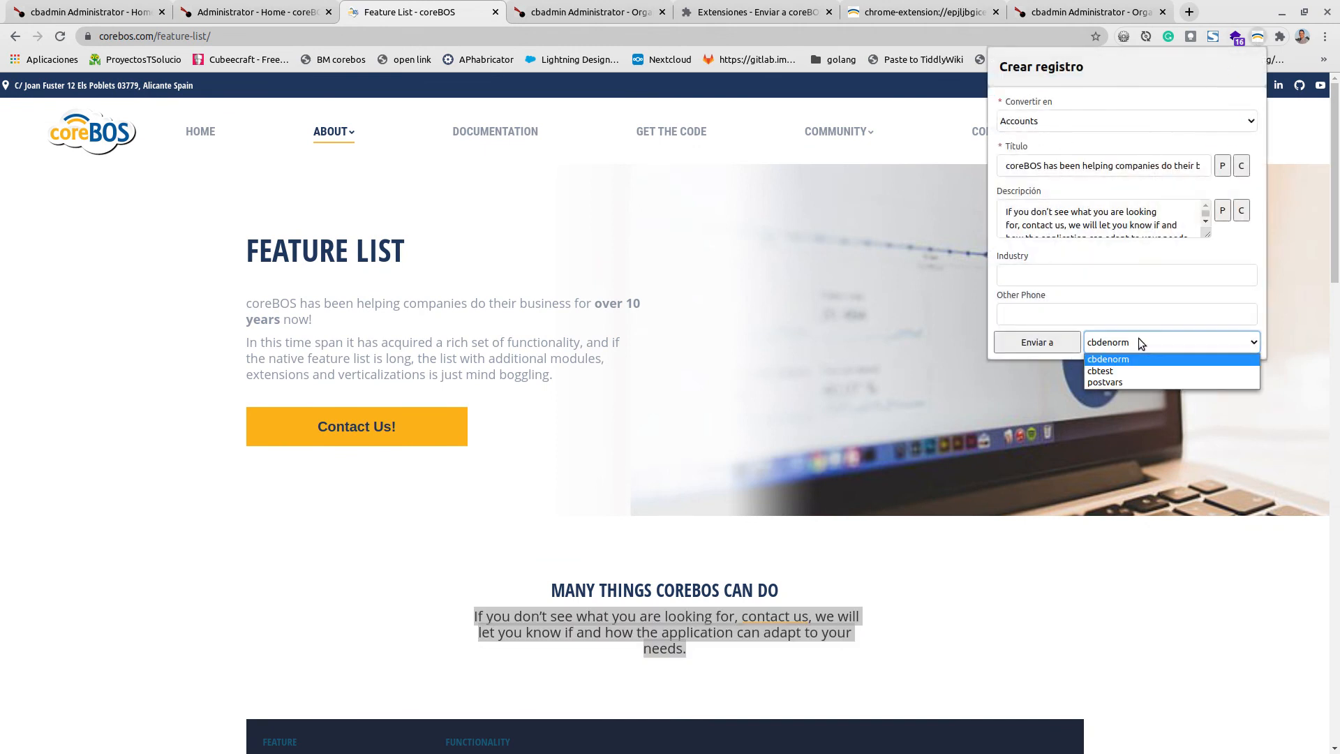
left_click(1126, 382)
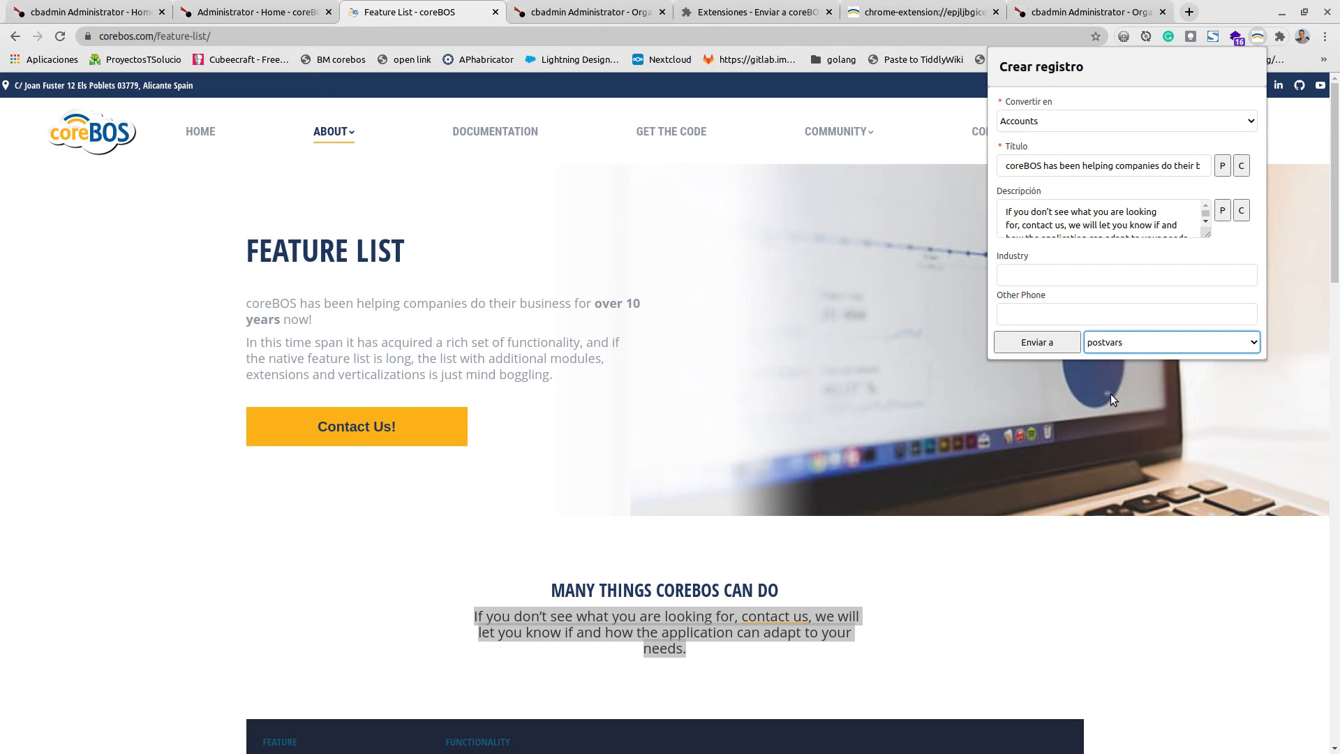
left_click(940, 8)
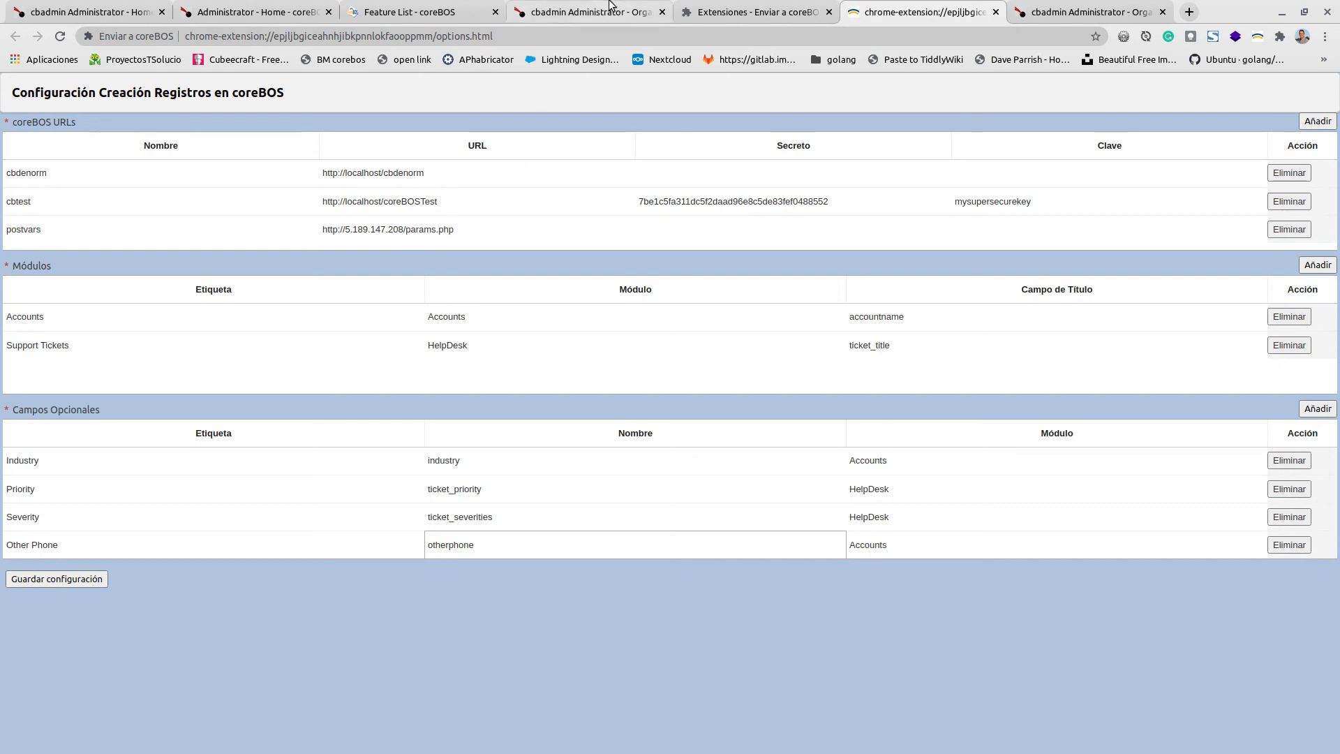
Step: From the Feature List page, send an Accounts record with industry vvbnvbn and Other Phone vbnvn to postvars
left_click(411, 12)
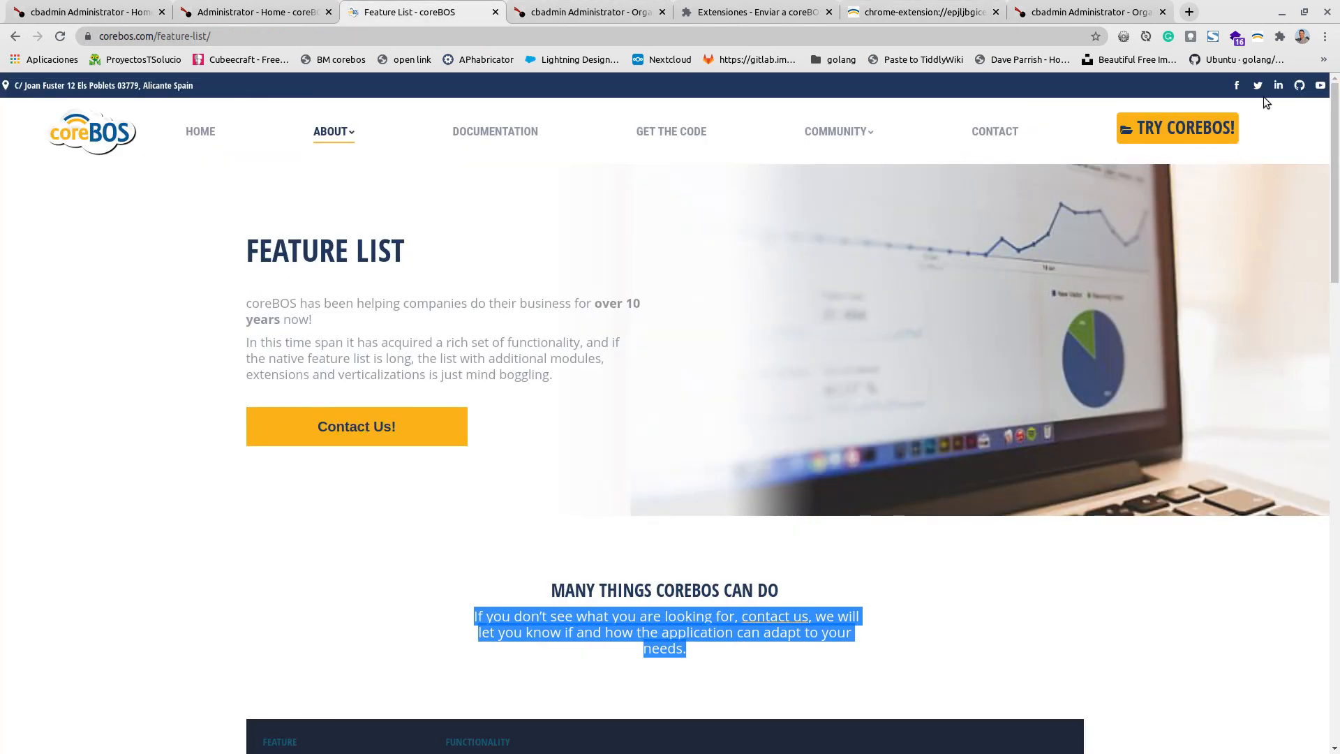
left_click(1255, 37)
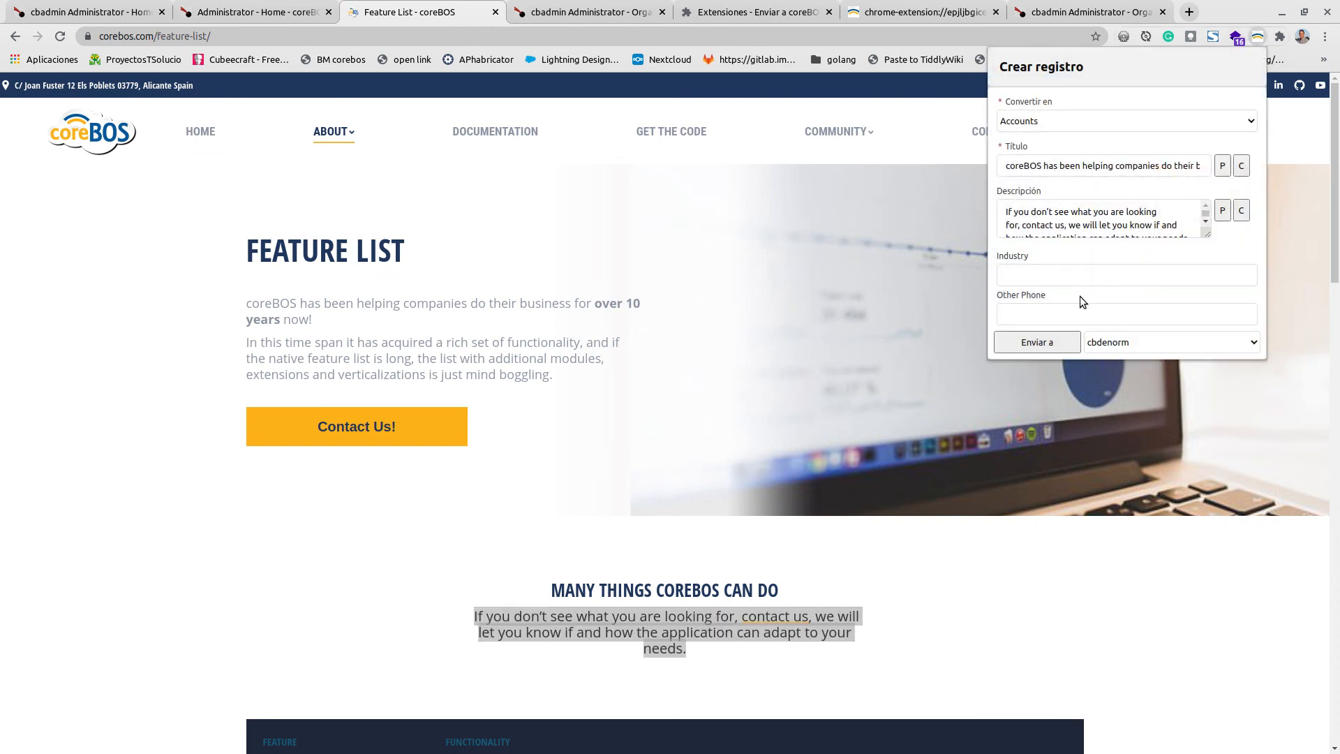
left_click(1064, 275)
type("vvbnvbn")
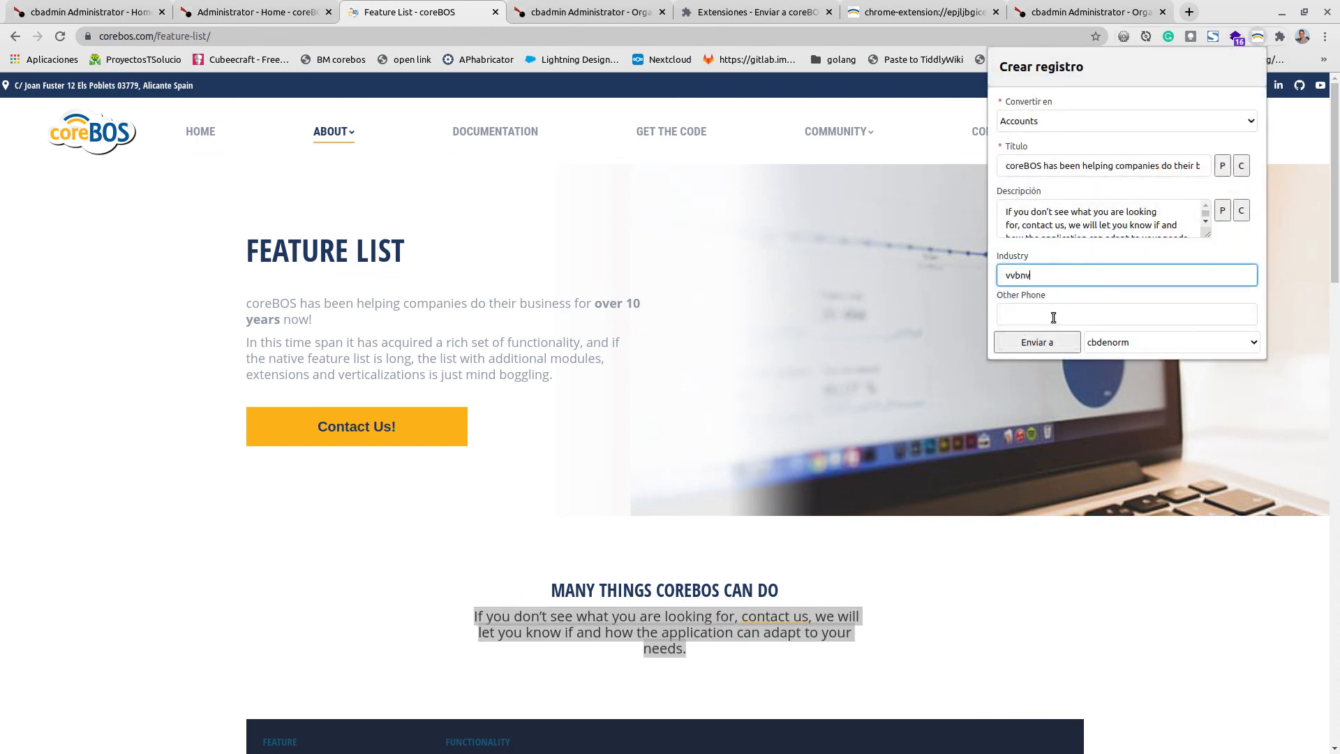
left_click(1059, 323)
type("vbnvn")
left_click(1144, 340)
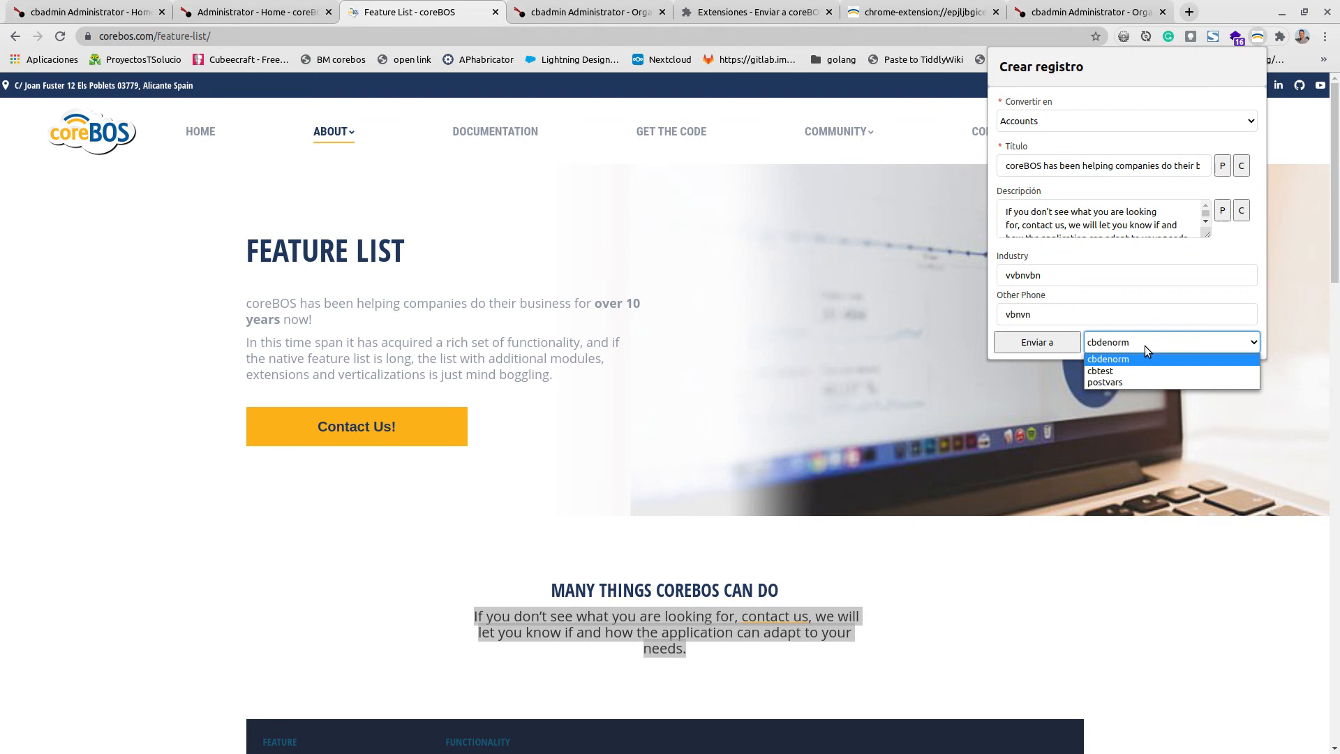
left_click(1136, 382)
left_click(1024, 342)
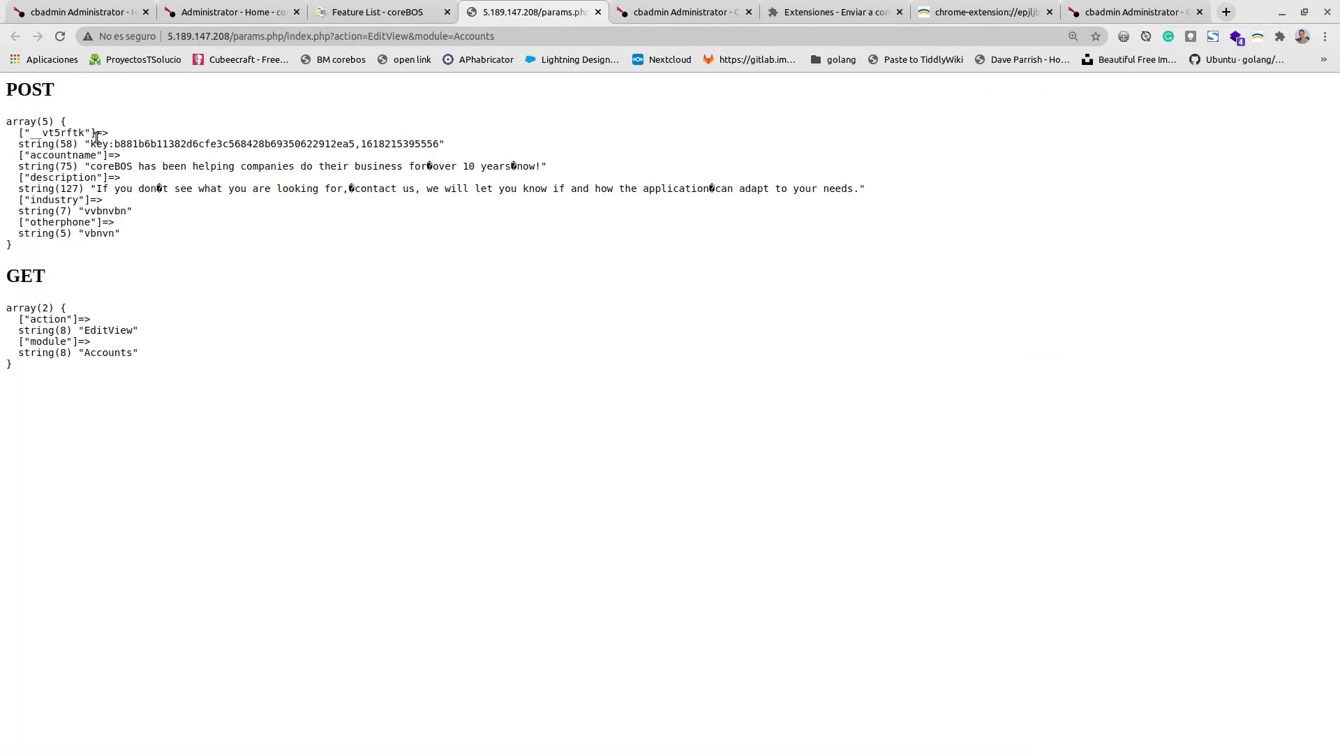
Step: Highlight the submitted POST and GET parameters, and clear the text selection on the Feature List page
left_click_drag(60, 133, 79, 236)
left_click_drag(82, 296, 67, 352)
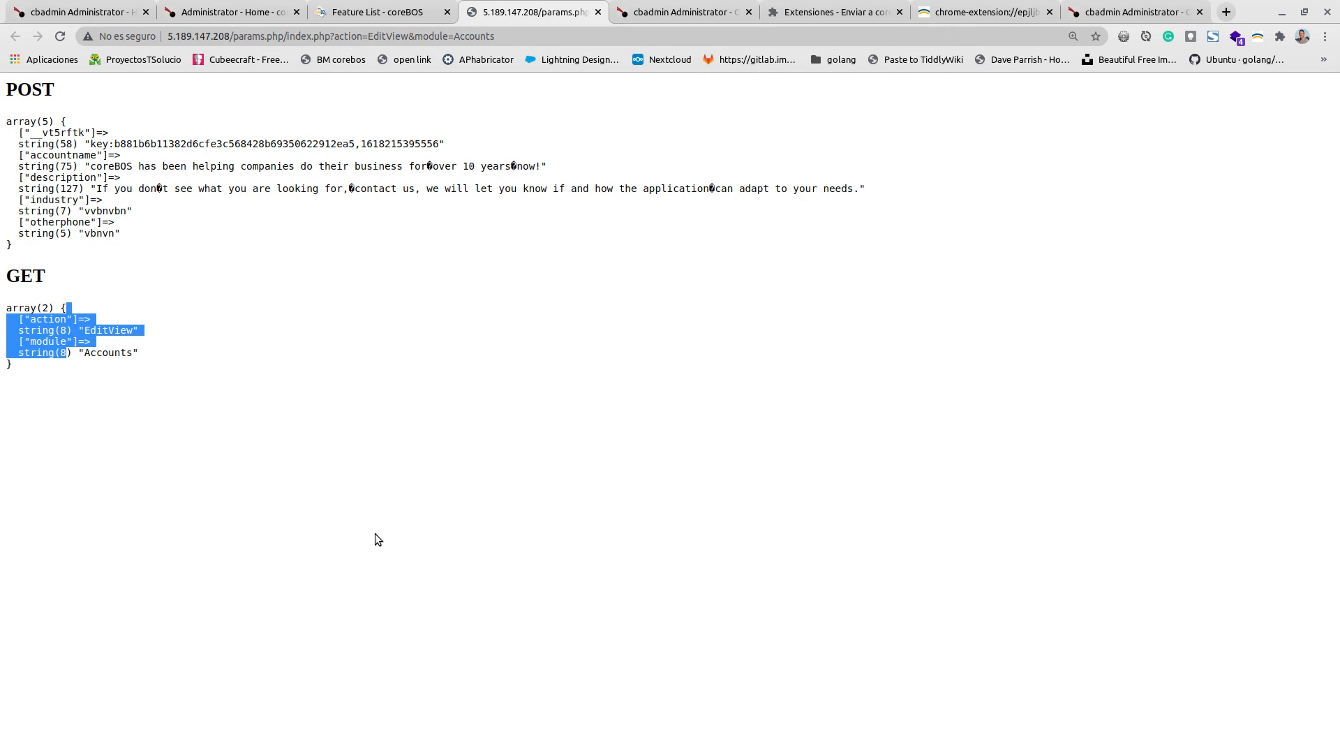
left_click(387, 10)
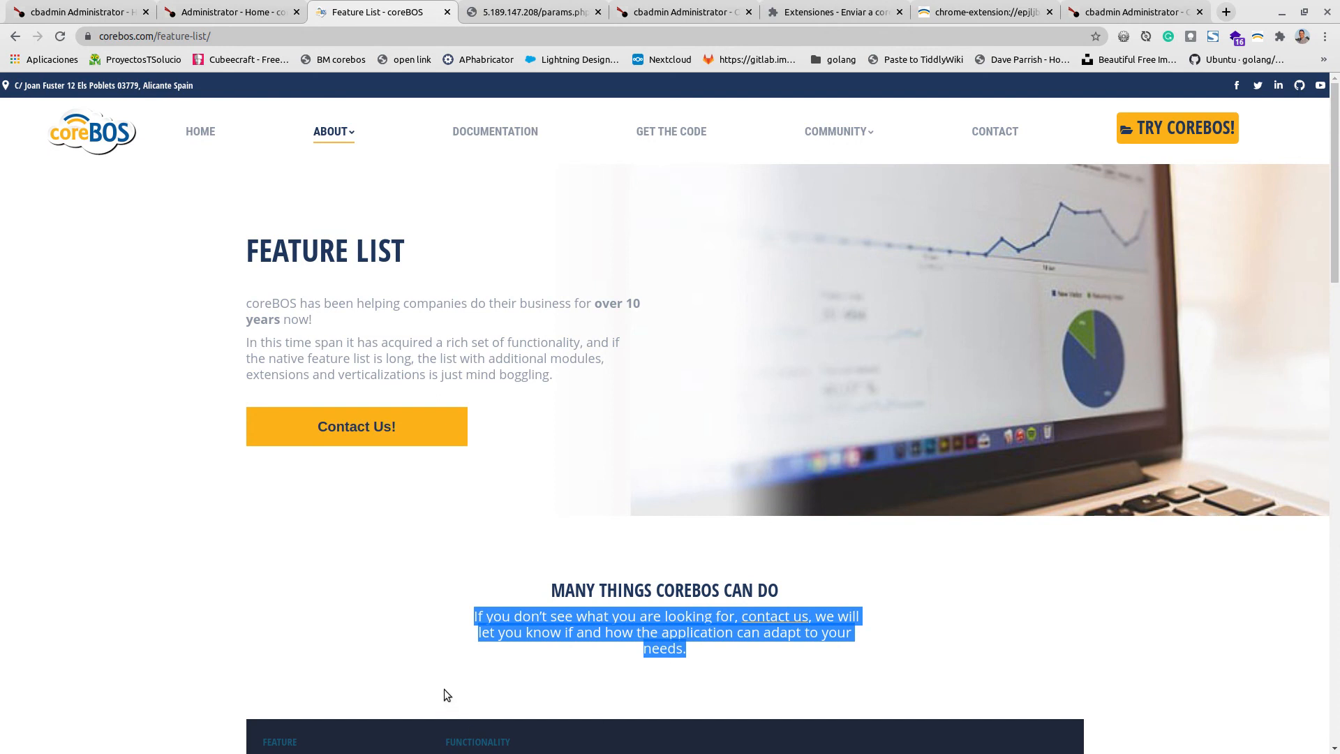
left_click(462, 615)
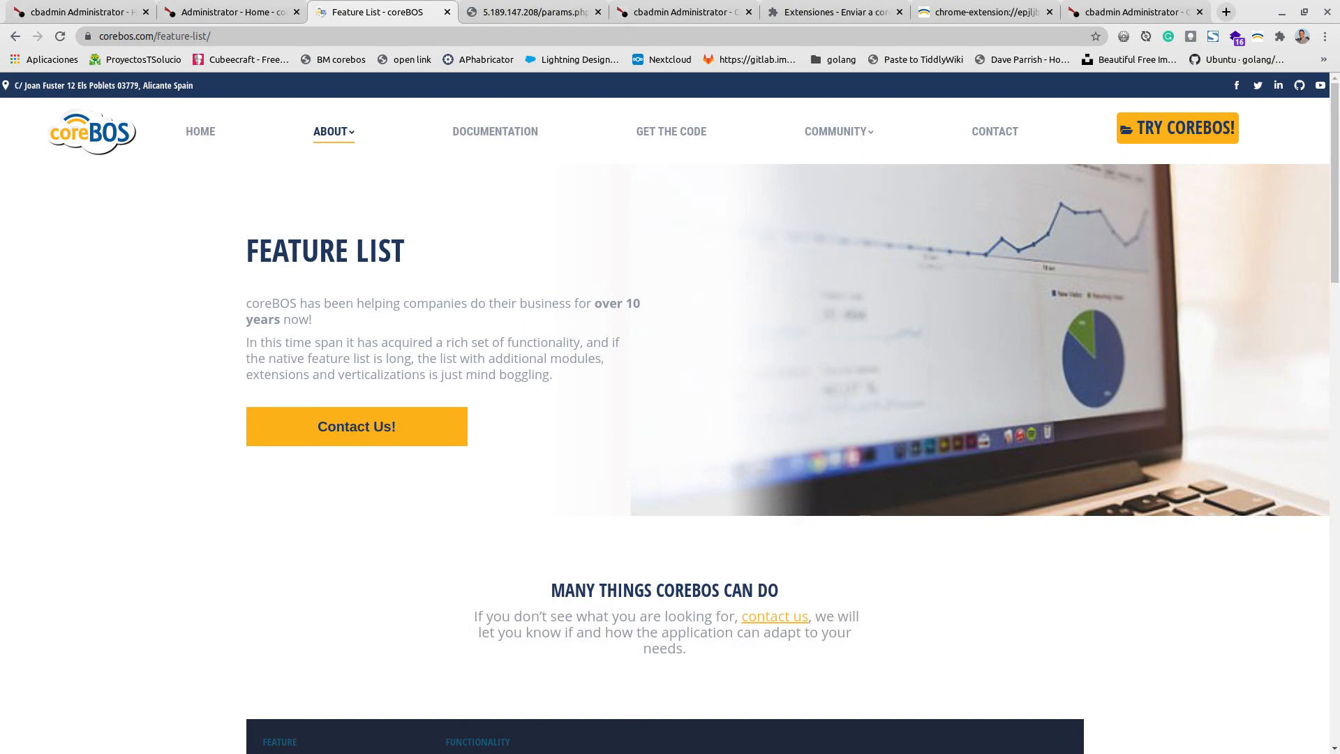